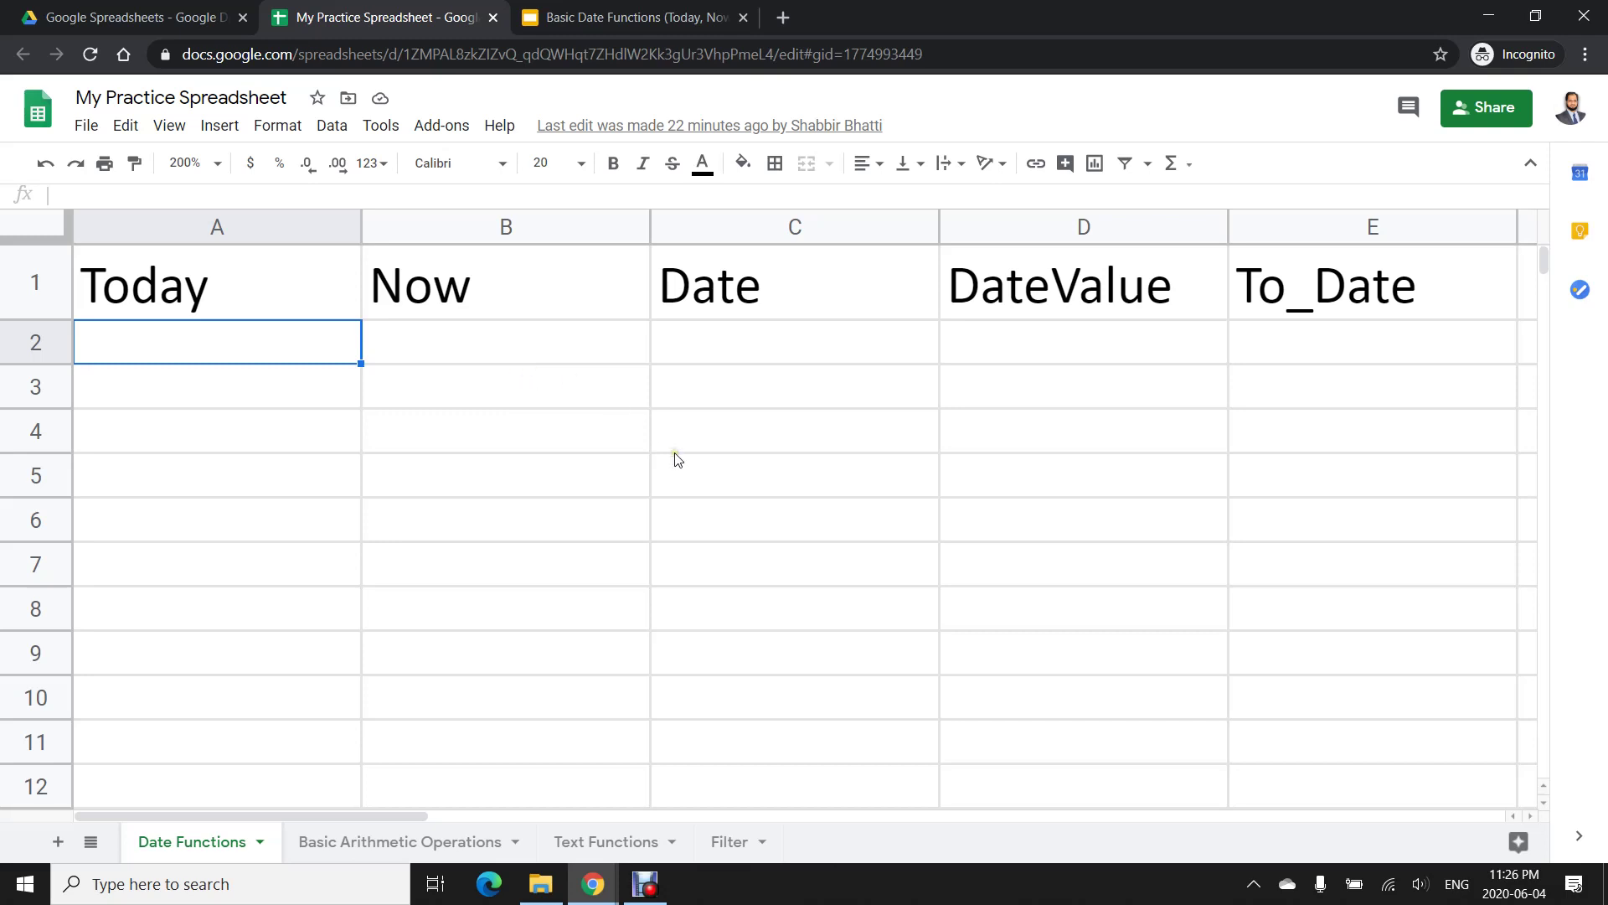
Fill the header cells A1:E1 with gray
{"action": "mouse_move", "coordinate": [259, 306]}
{"action": "left_mouse_down"}
{"action": "mouse_move", "coordinate": [1215, 317]}
{"action": "mouse_move", "coordinate": [1278, 285]}
{"action": "left_mouse_up"}
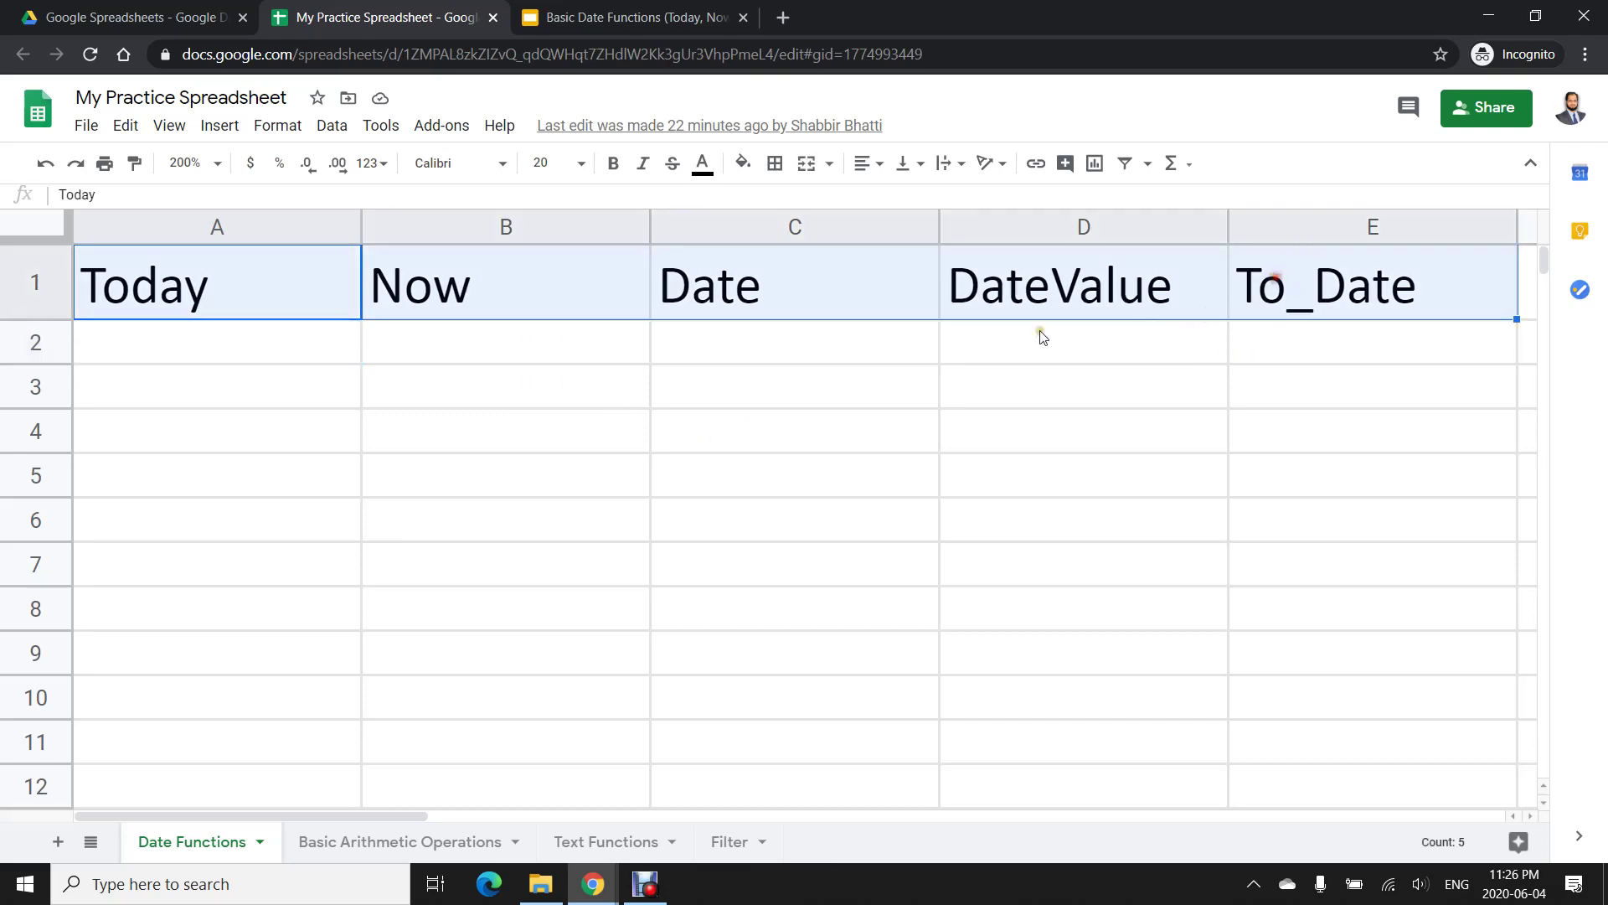
{"action": "left_click", "coordinate": [743, 162]}
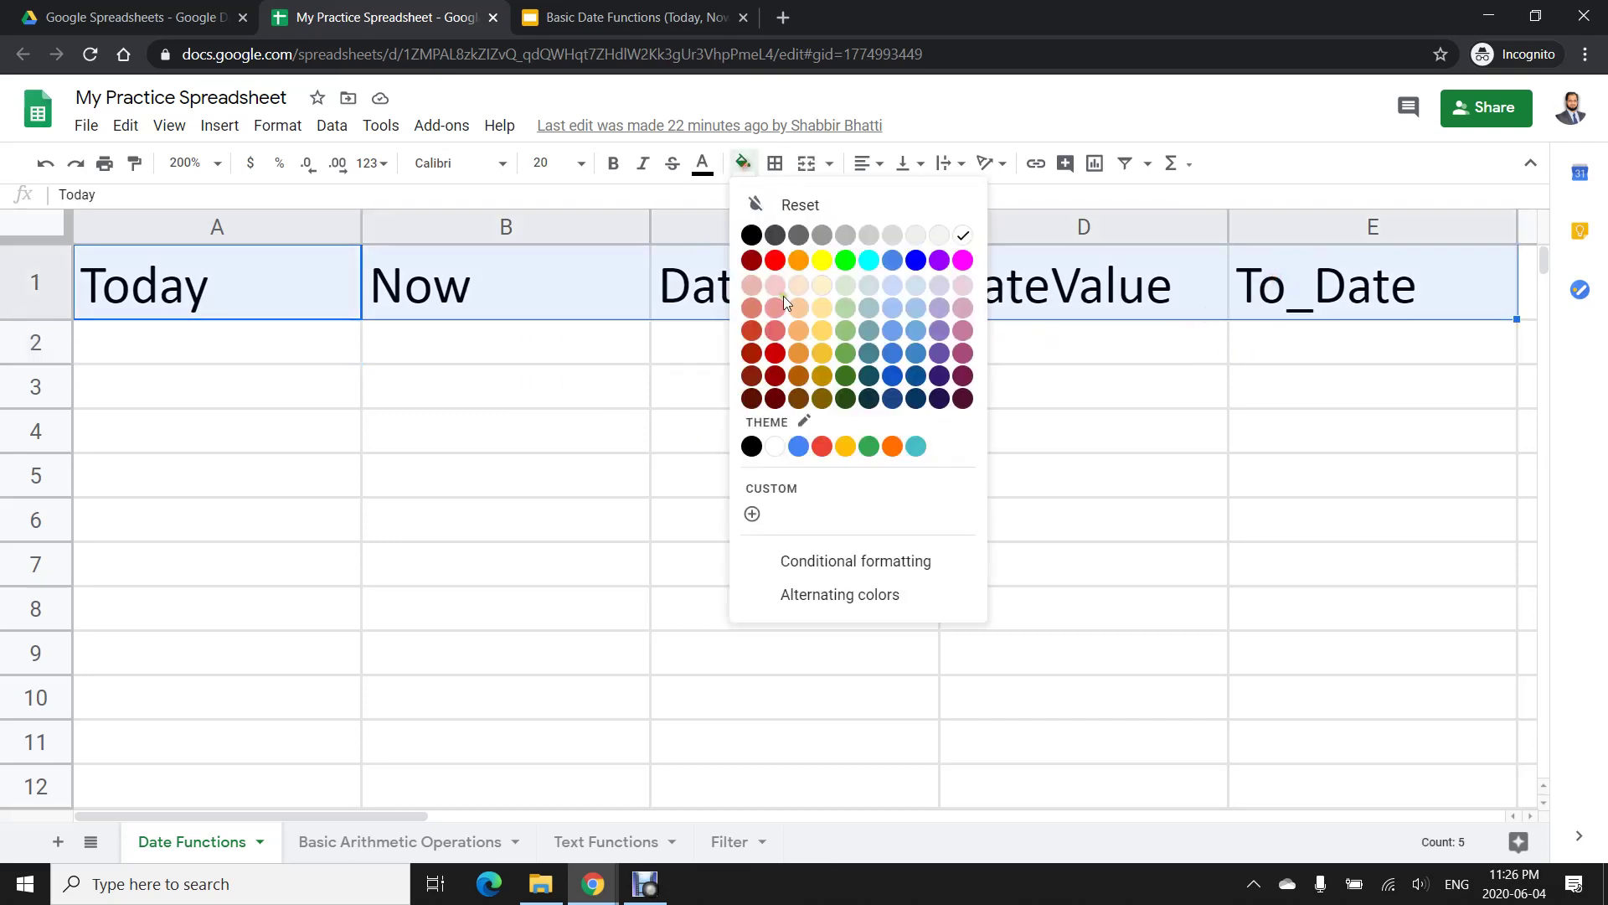
{"action": "left_click", "coordinate": [863, 235]}
Enter the formula =TODAY() in cell A2, under the Today header
{"action": "left_click", "coordinate": [203, 352]}
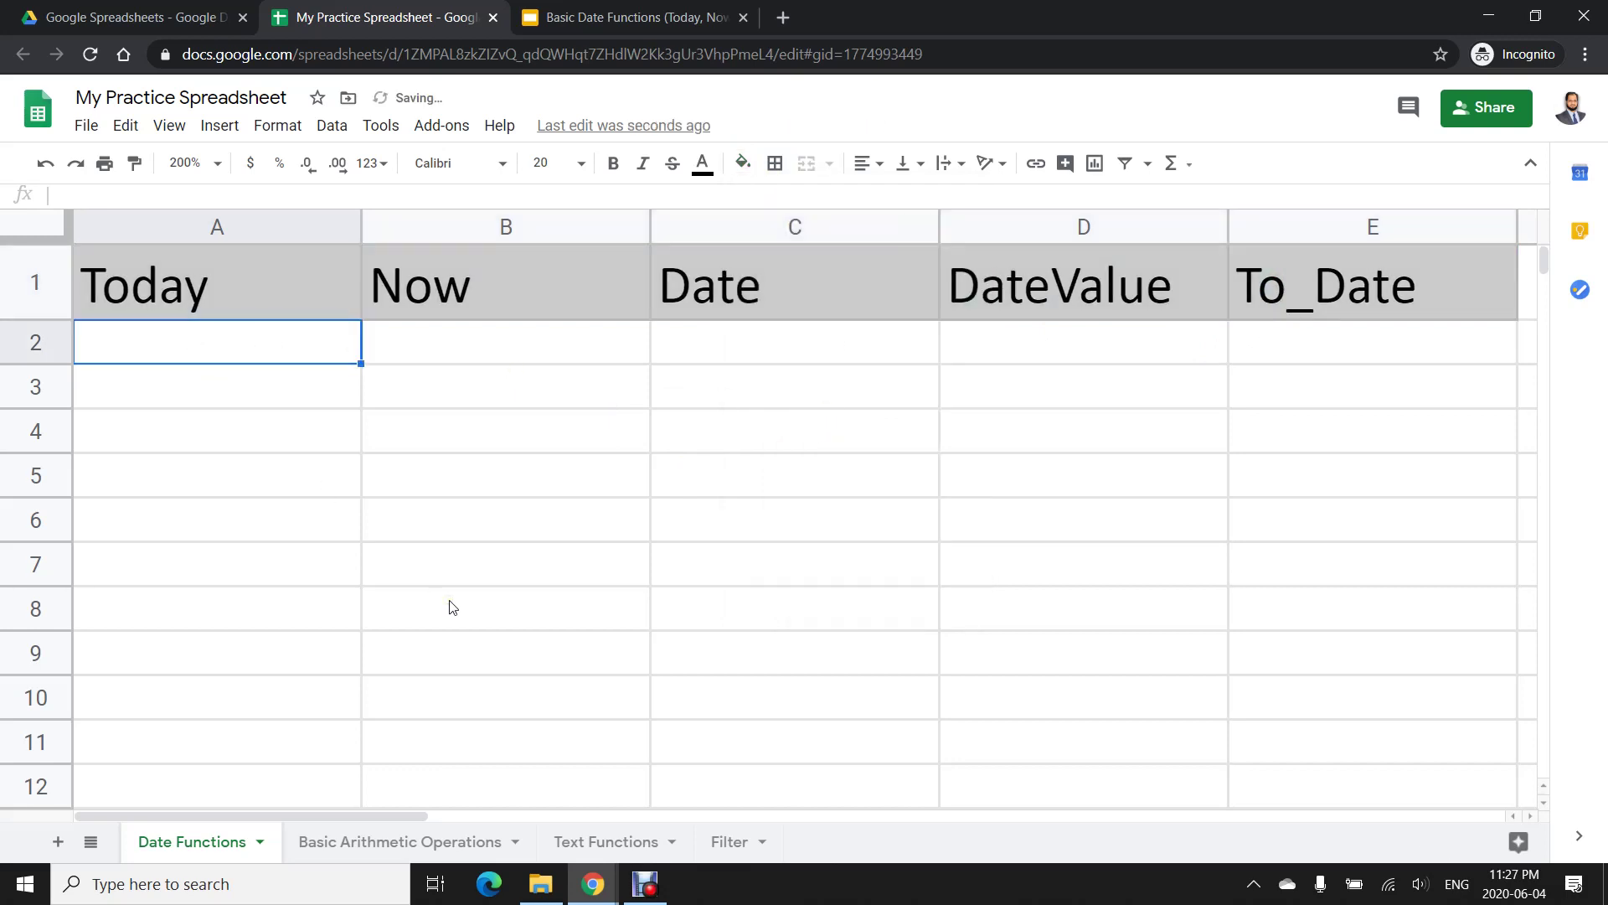
{"action": "type", "text": "="}
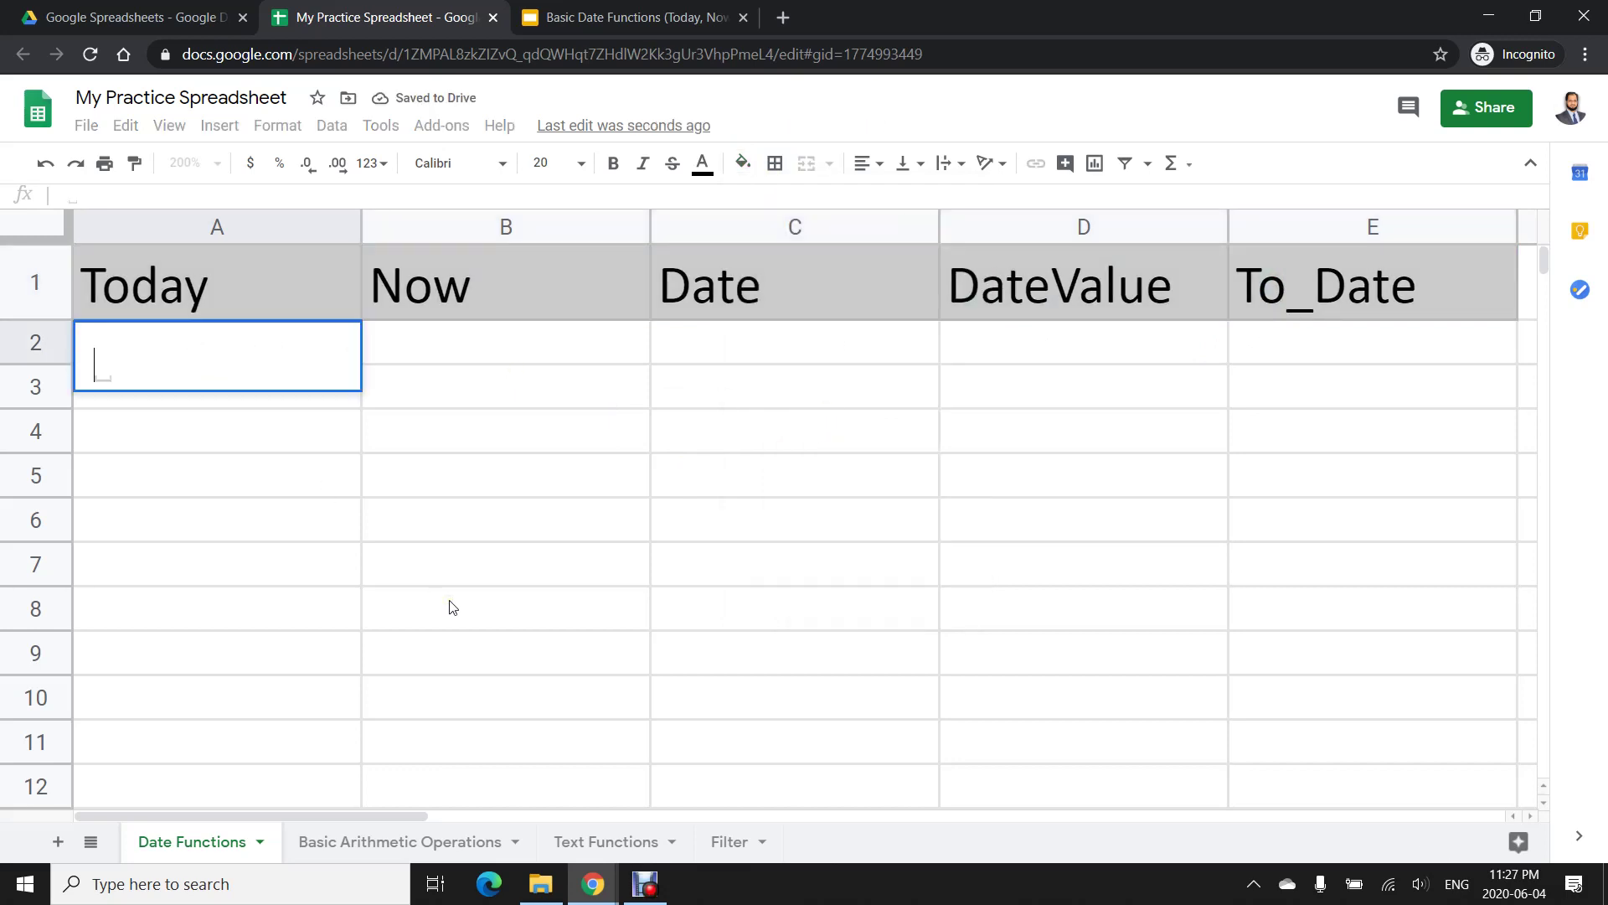
{"action": "type", "text": "today"}
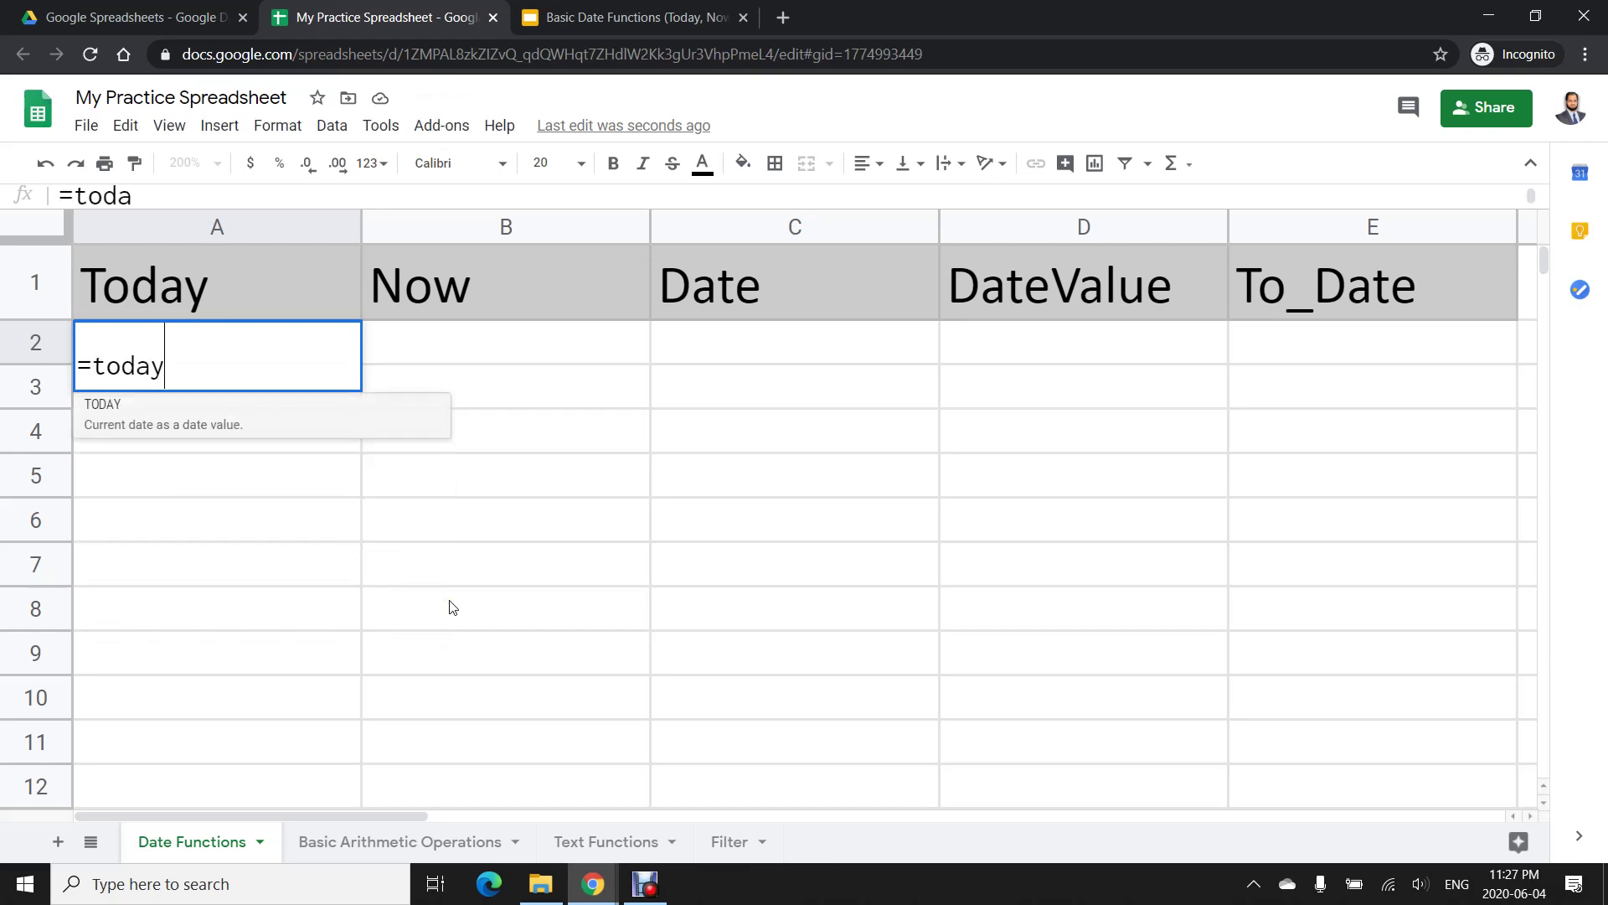
{"action": "key", "text": "Tab"}
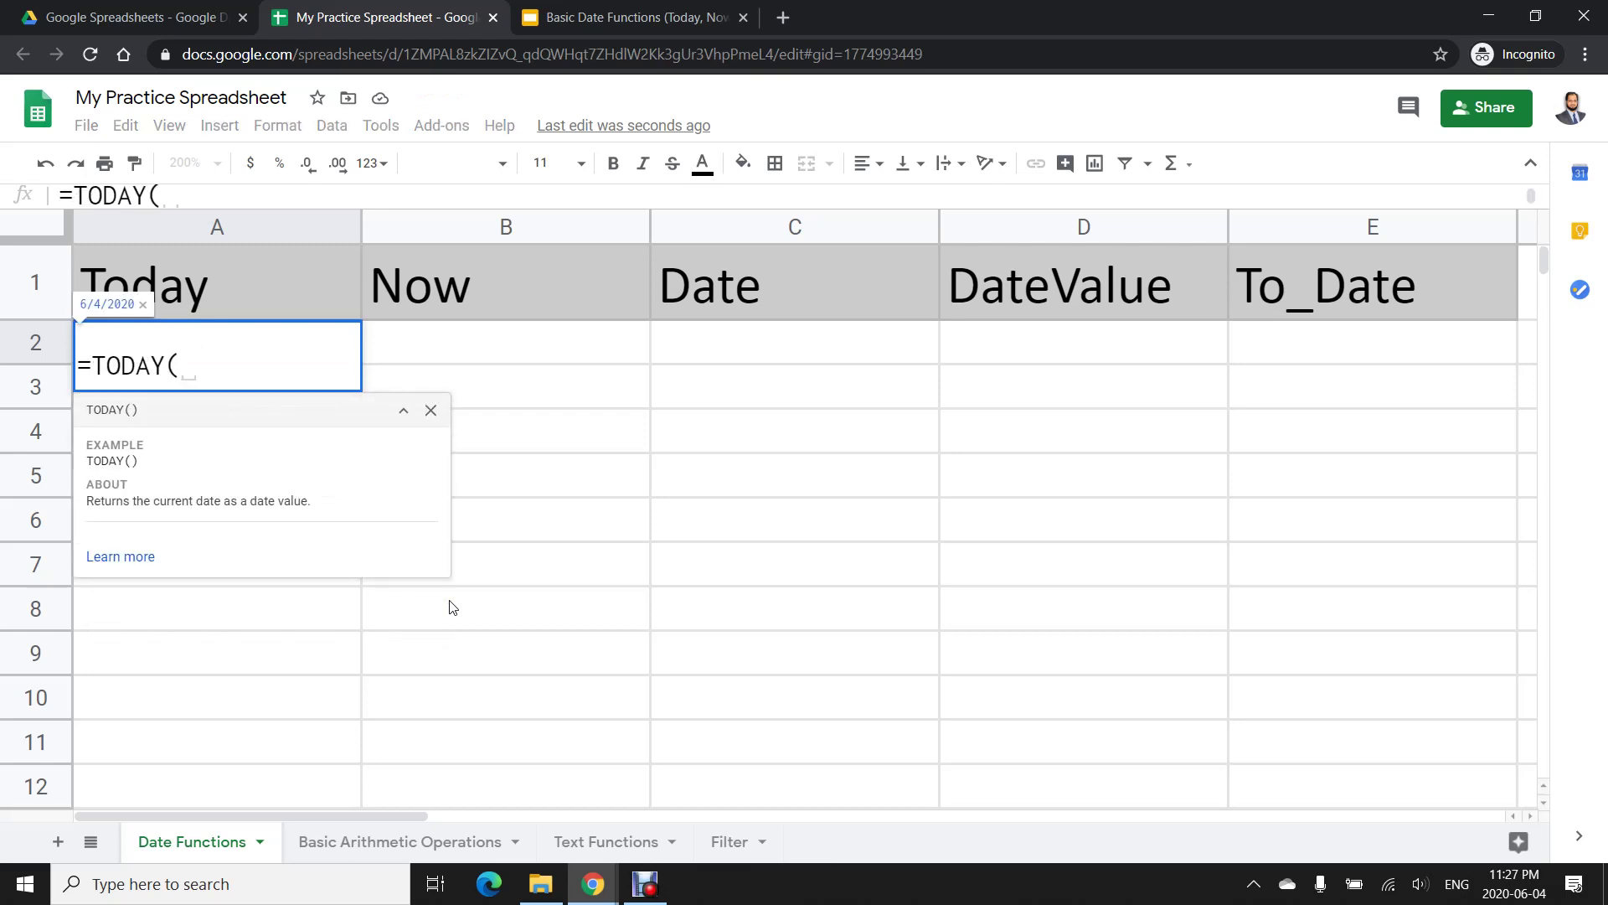
{"action": "type", "text": ")"}
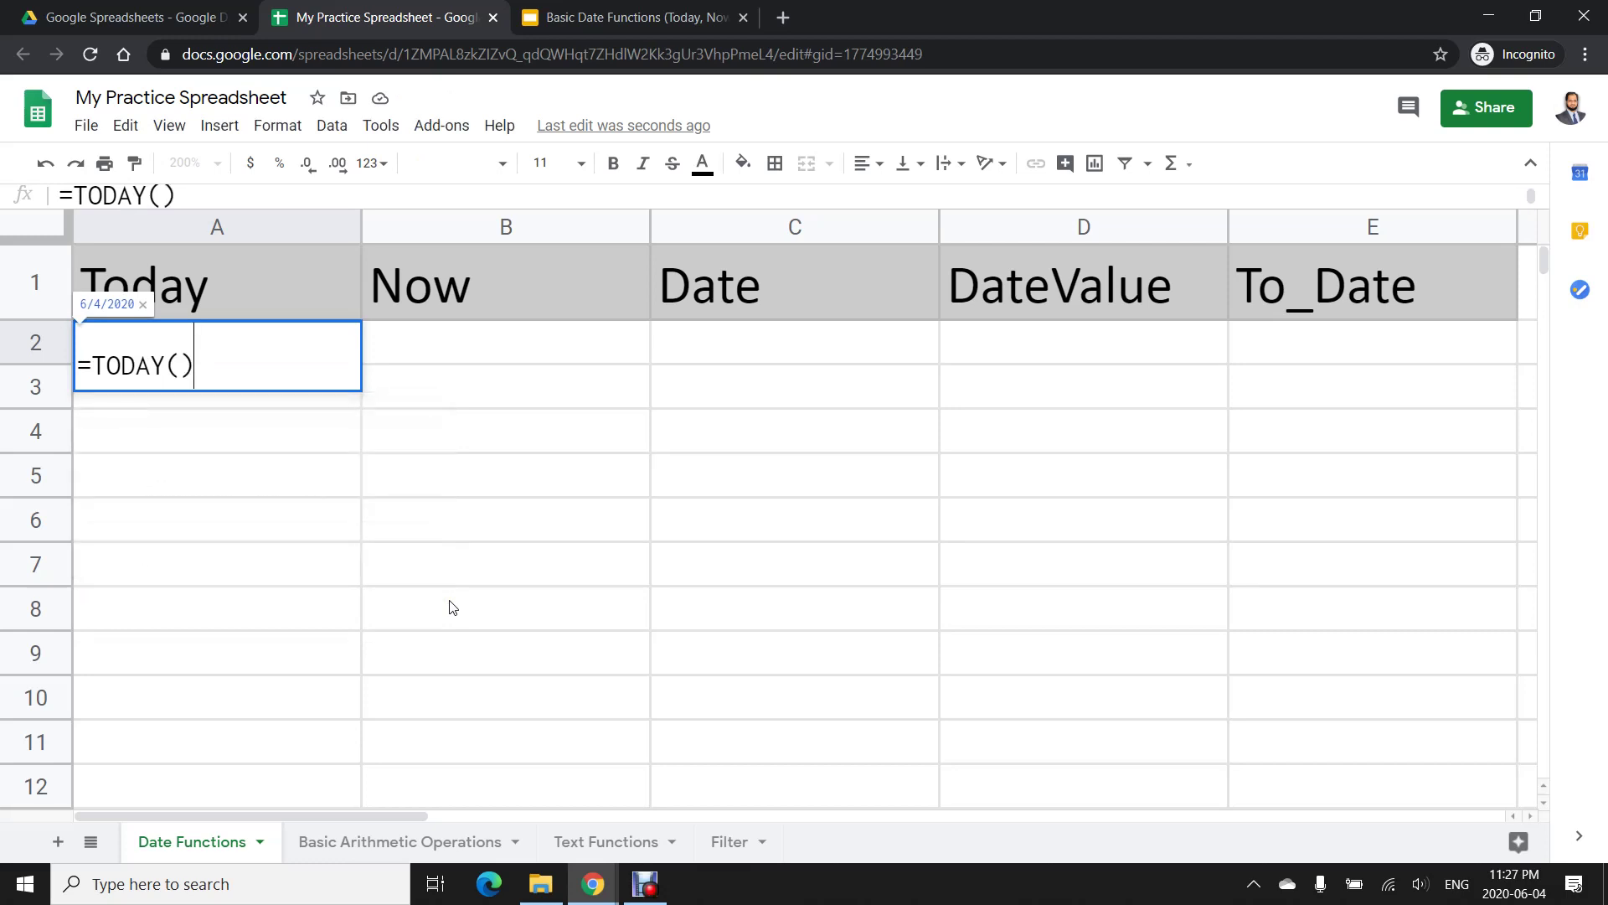
{"action": "key", "text": "Return"}
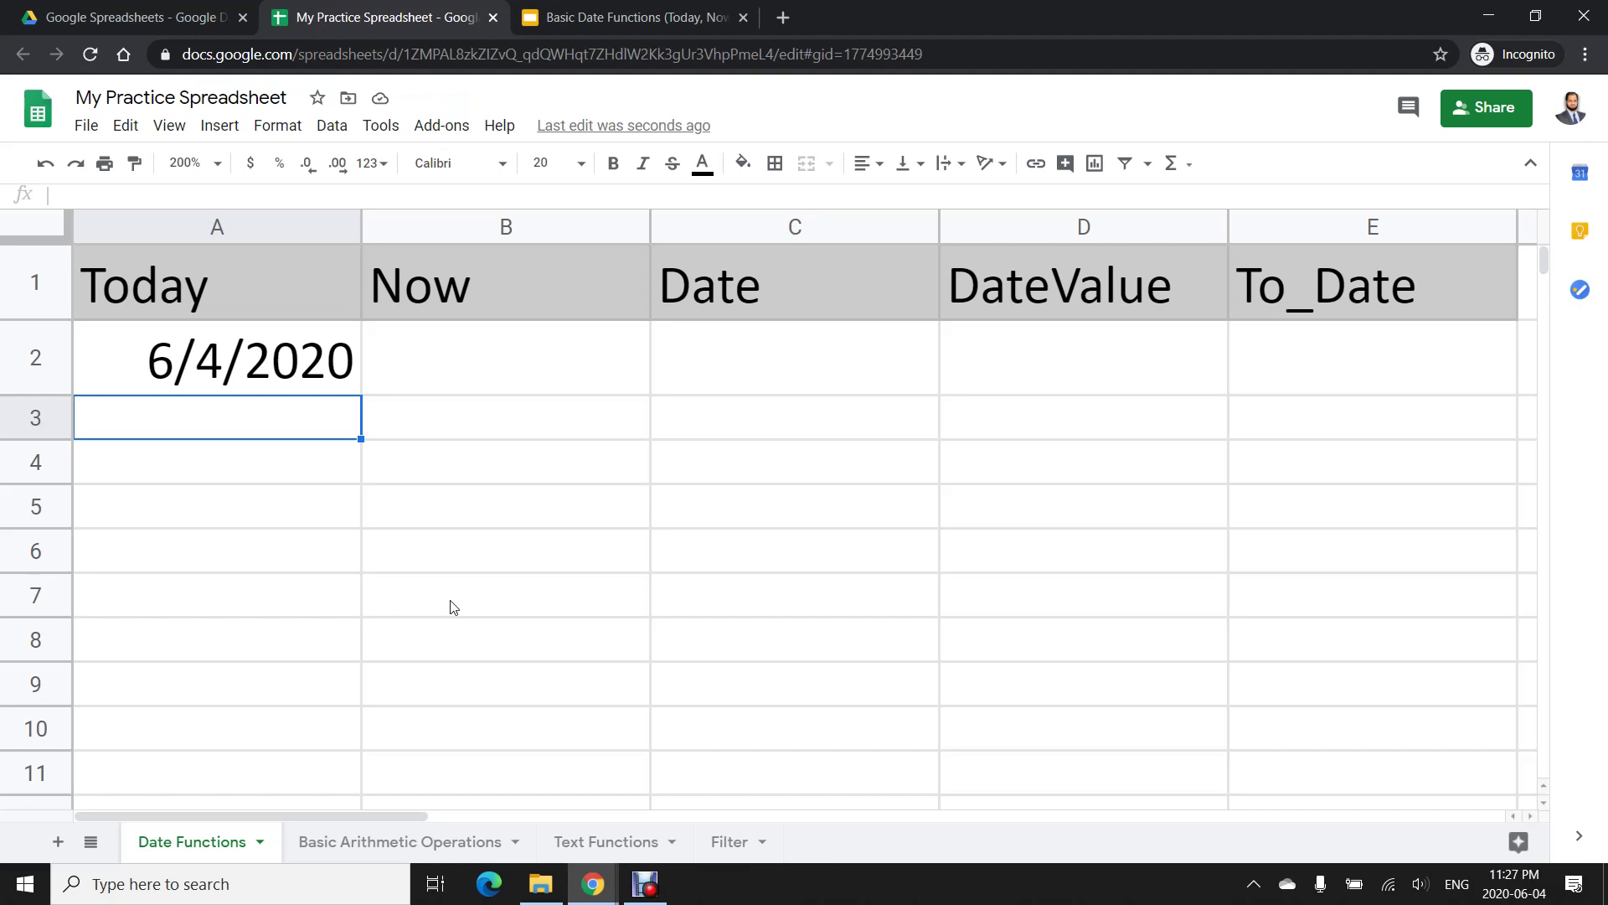
Try the formula =TODAY(10) with an argument in cell A3, and clear the cell
{"action": "type", "text": "=d"}
{"action": "key", "text": "BackSpace"}
{"action": "type", "text": "tod"}
{"action": "key", "text": "Tab"}
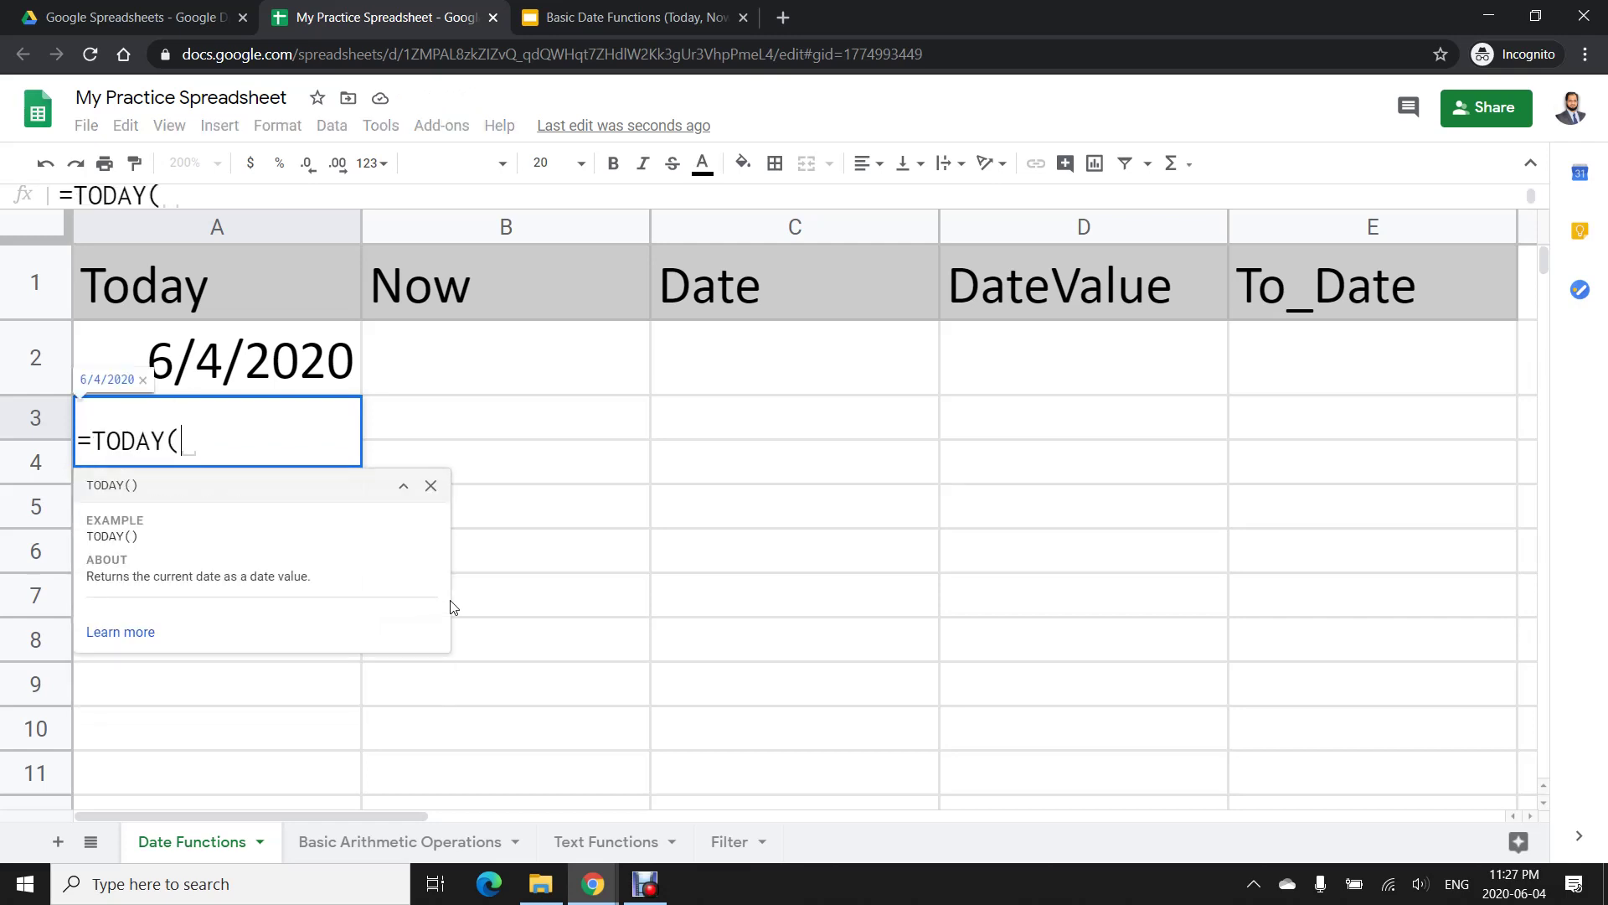
{"action": "type", "text": "10)"}
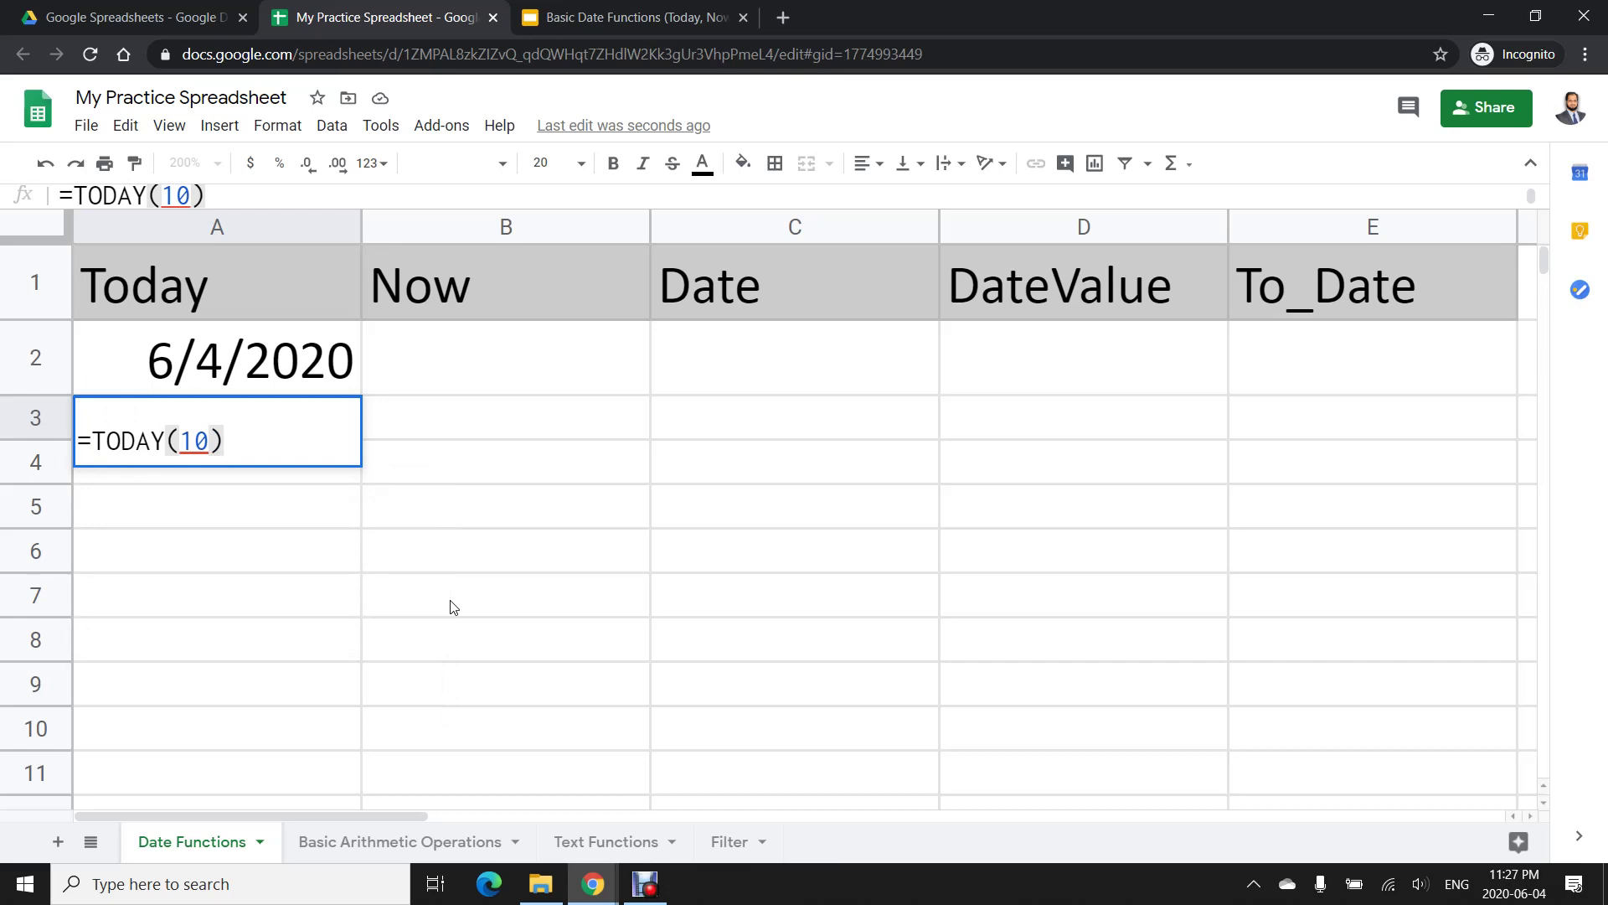
{"action": "key", "text": "Return"}
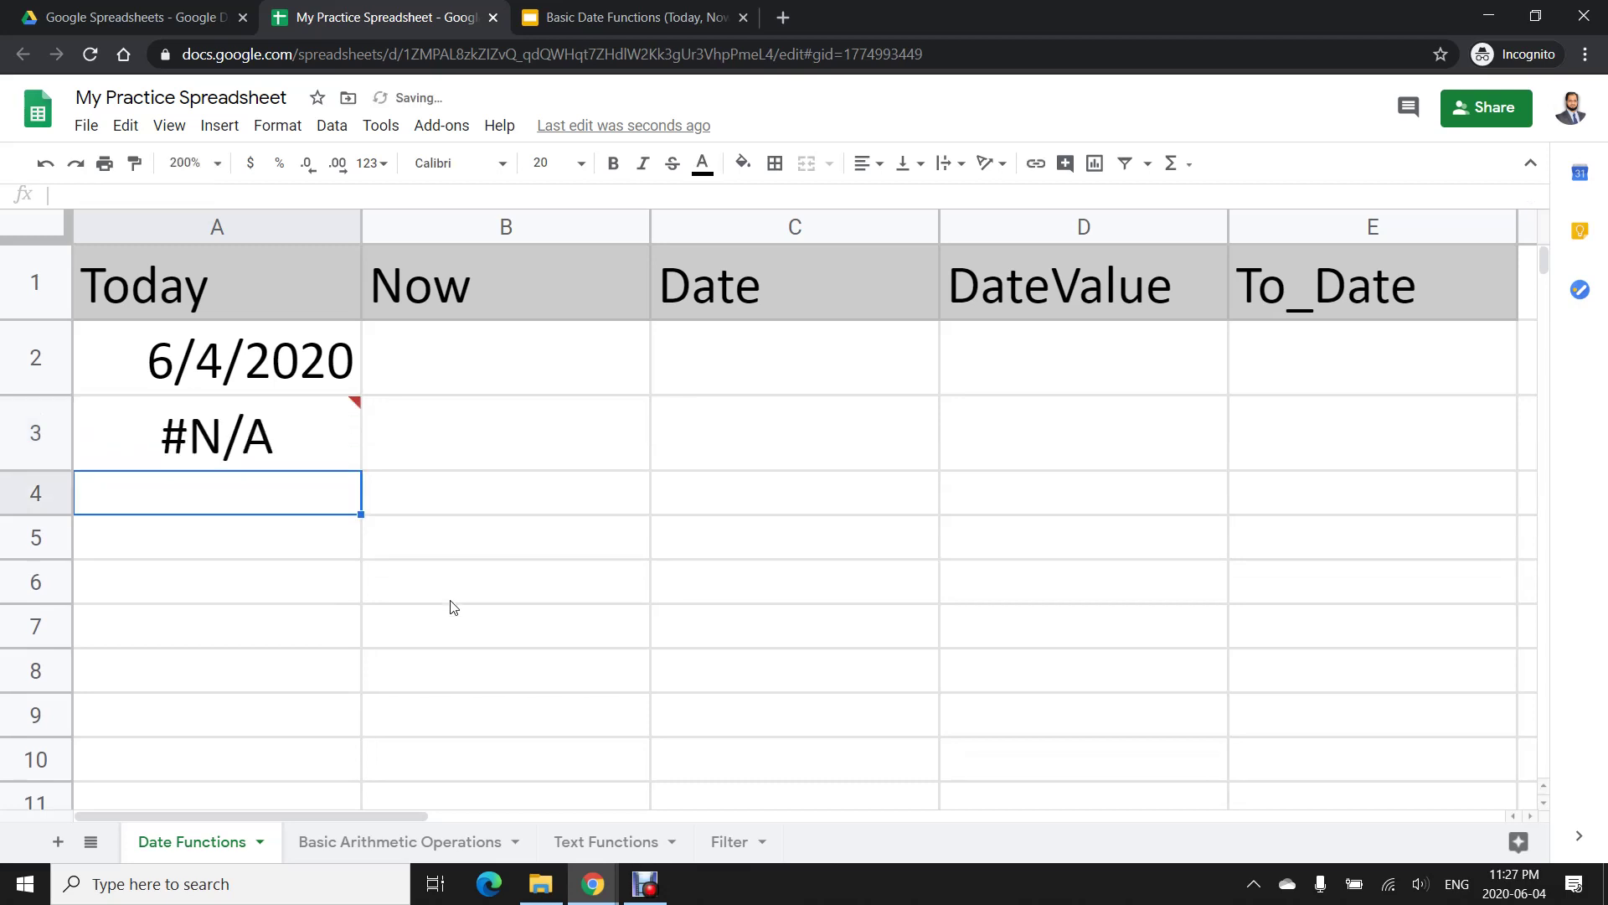
{"action": "key", "text": "Up"}
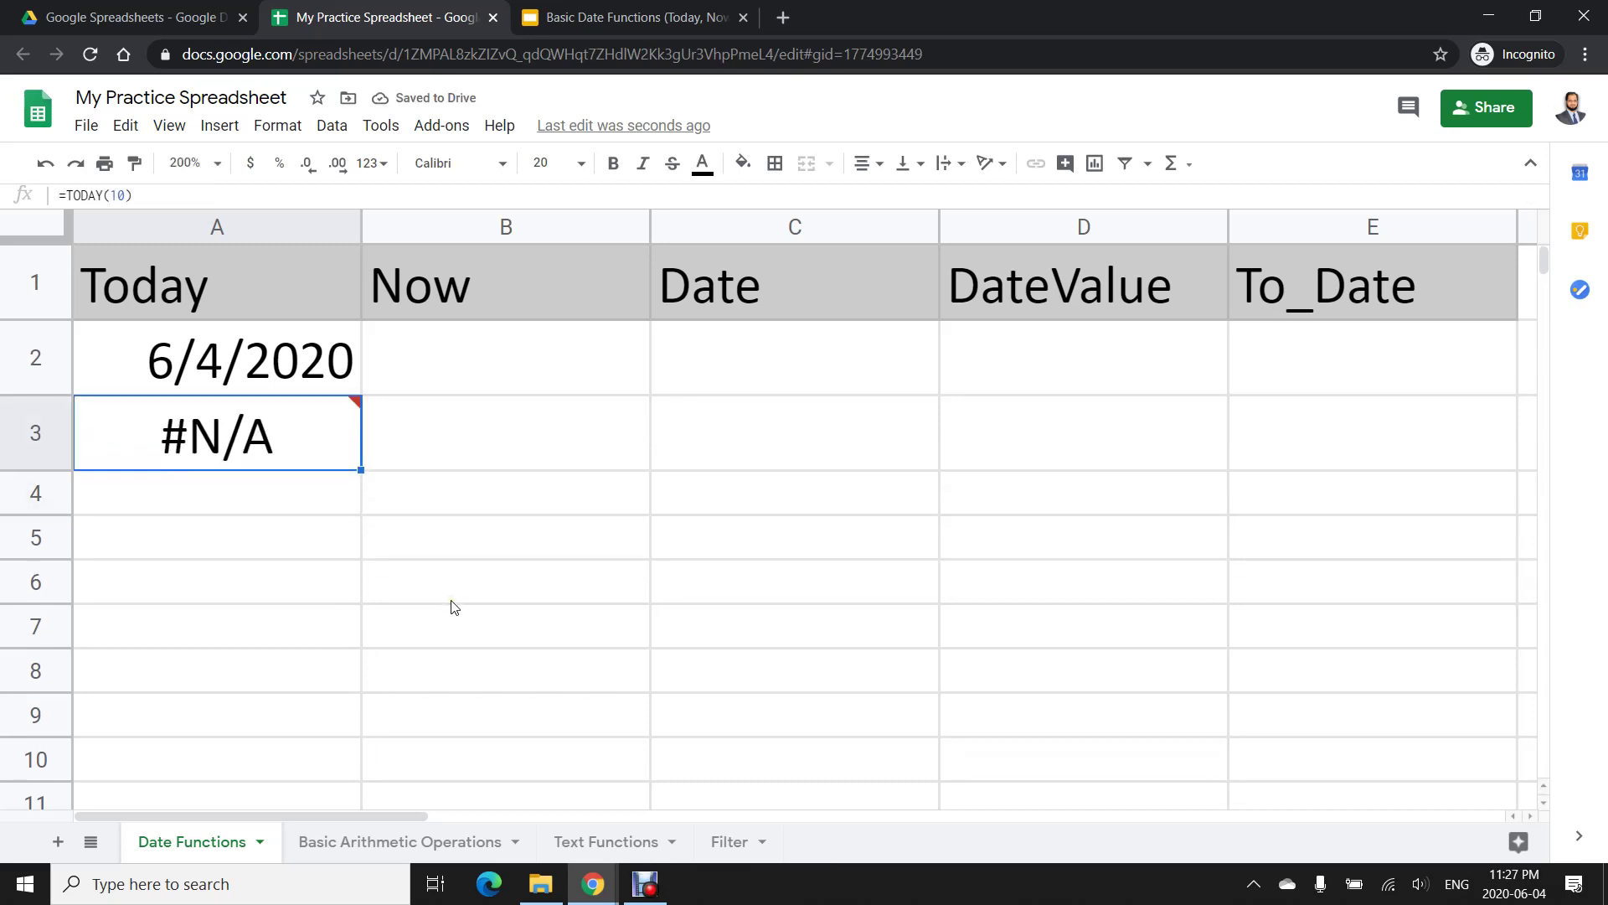
{"action": "key", "text": "Delete"}
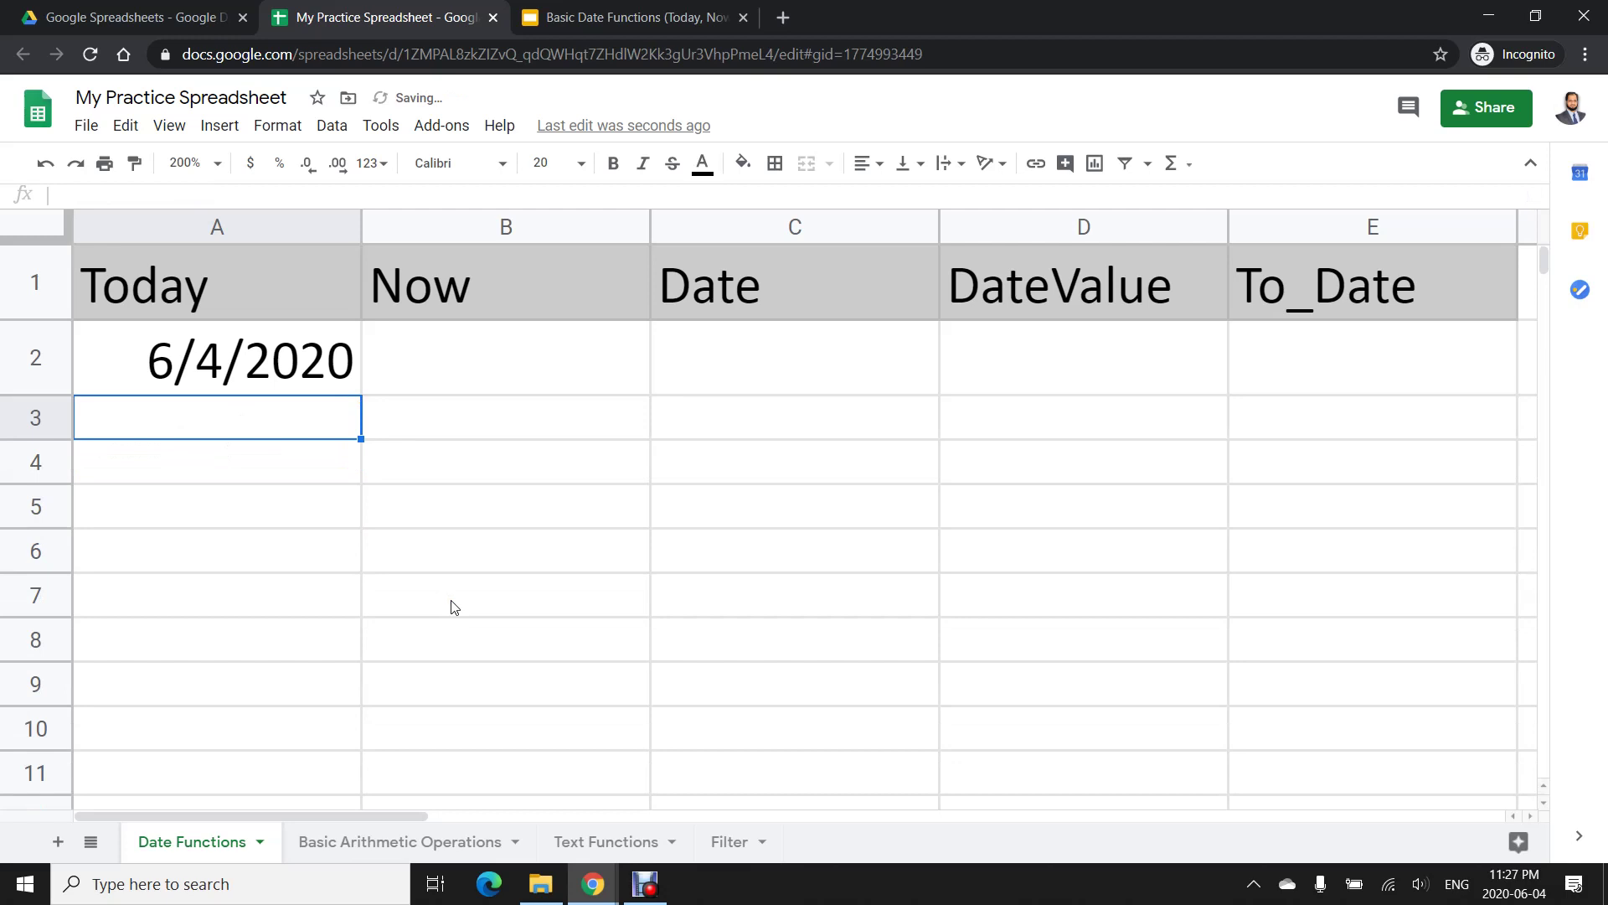
Enter the formula =TODAY() in cell A3
{"action": "type", "text": "="}
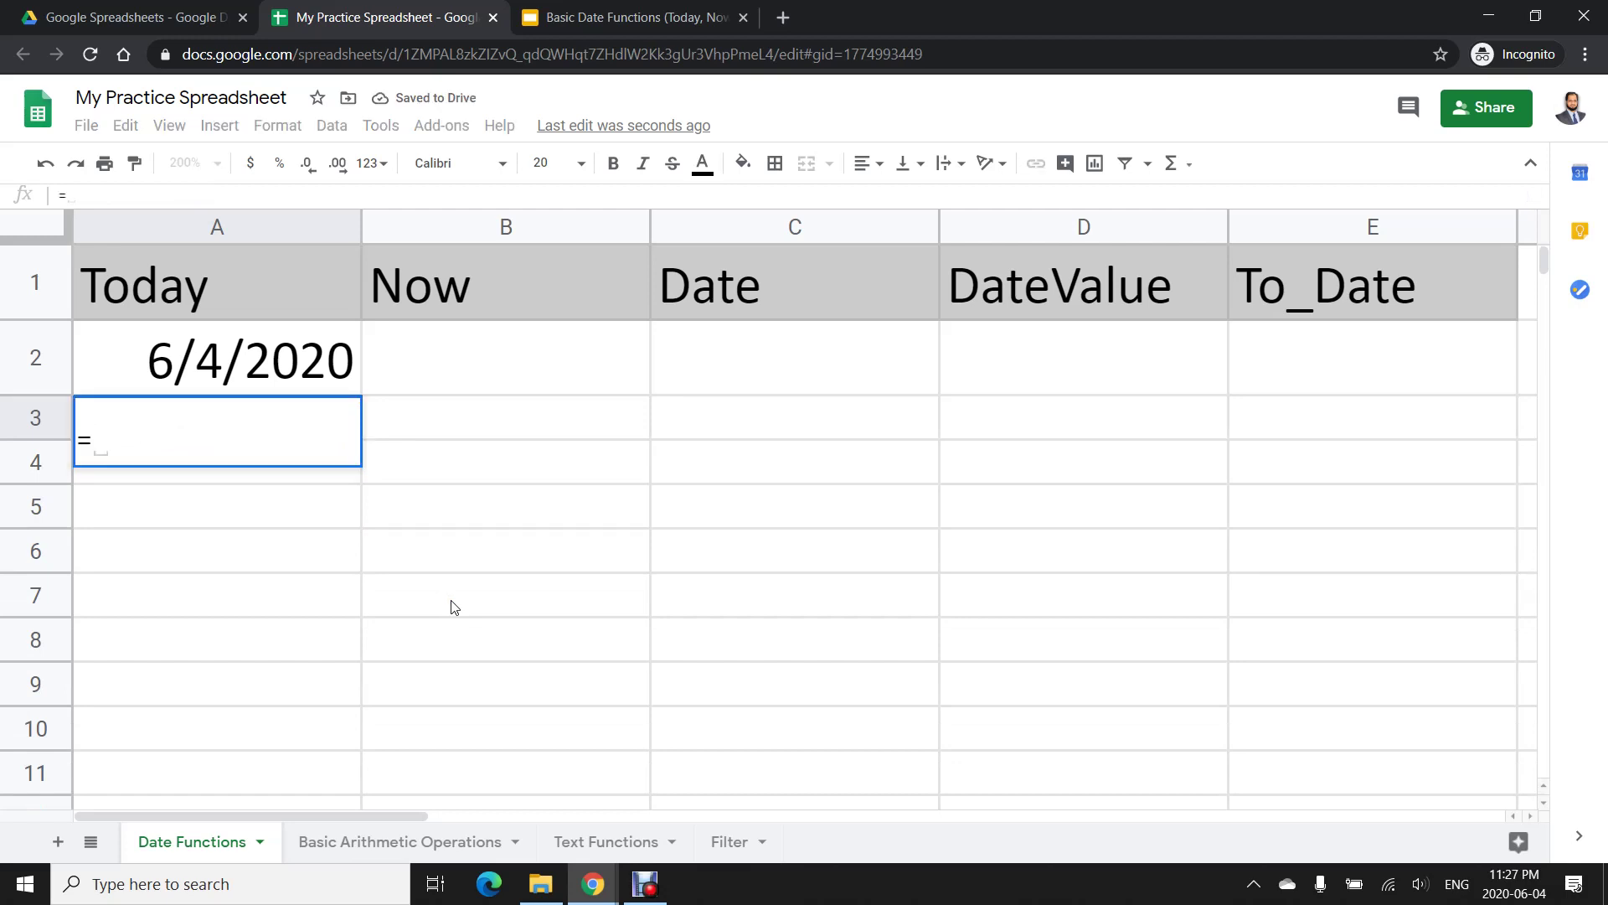
{"action": "type", "text": "tod"}
{"action": "key", "text": "Tab"}
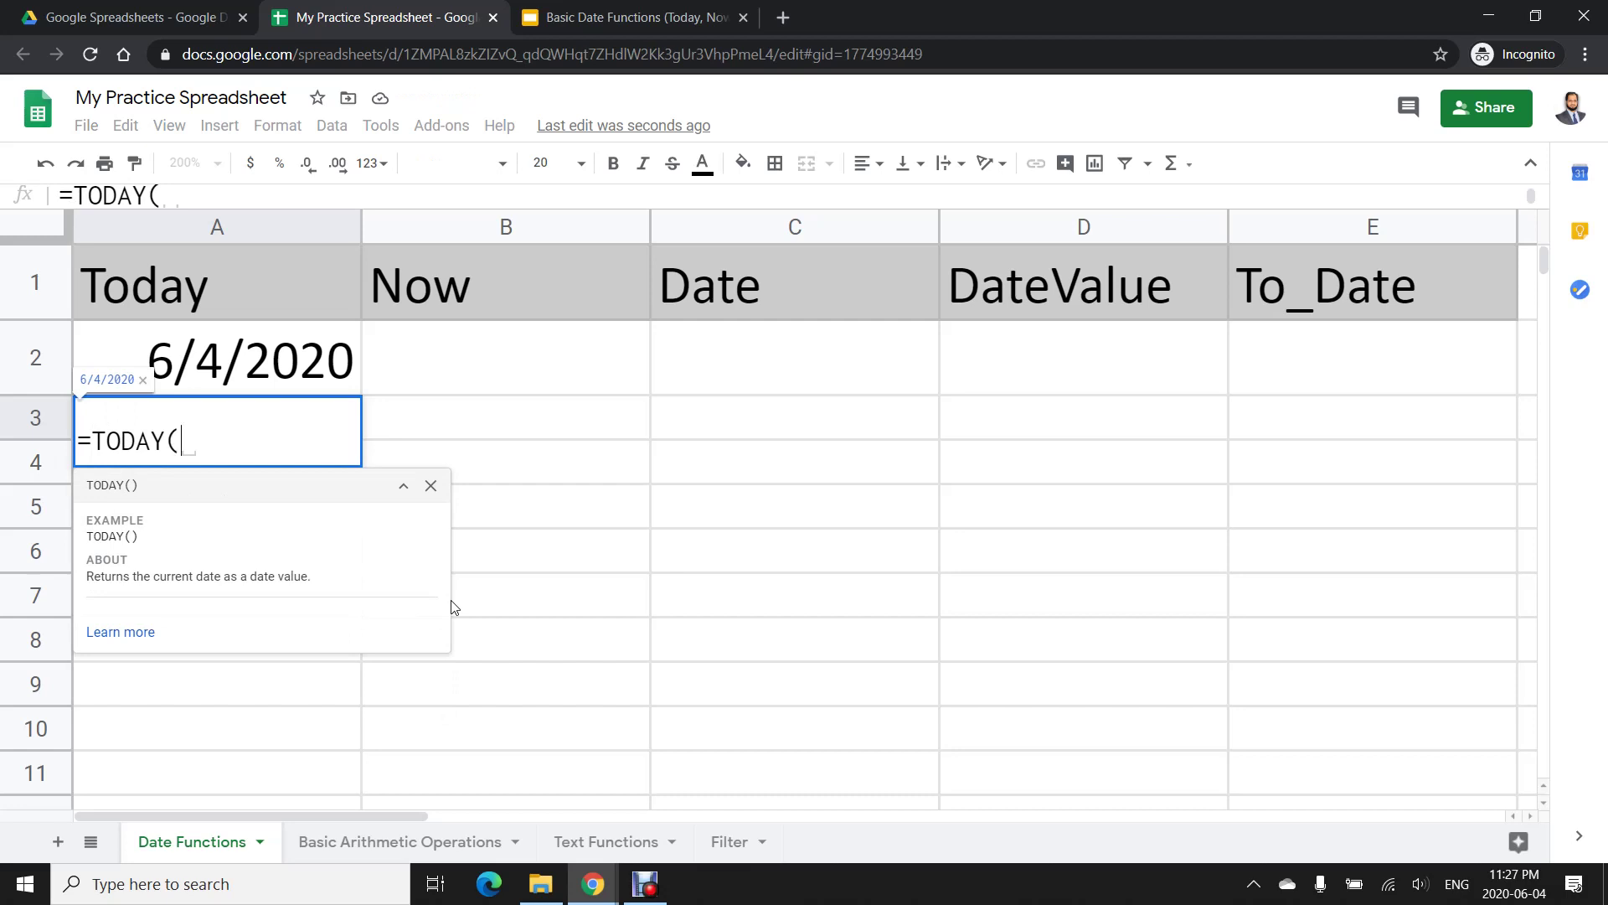
{"action": "key", "text": "Return"}
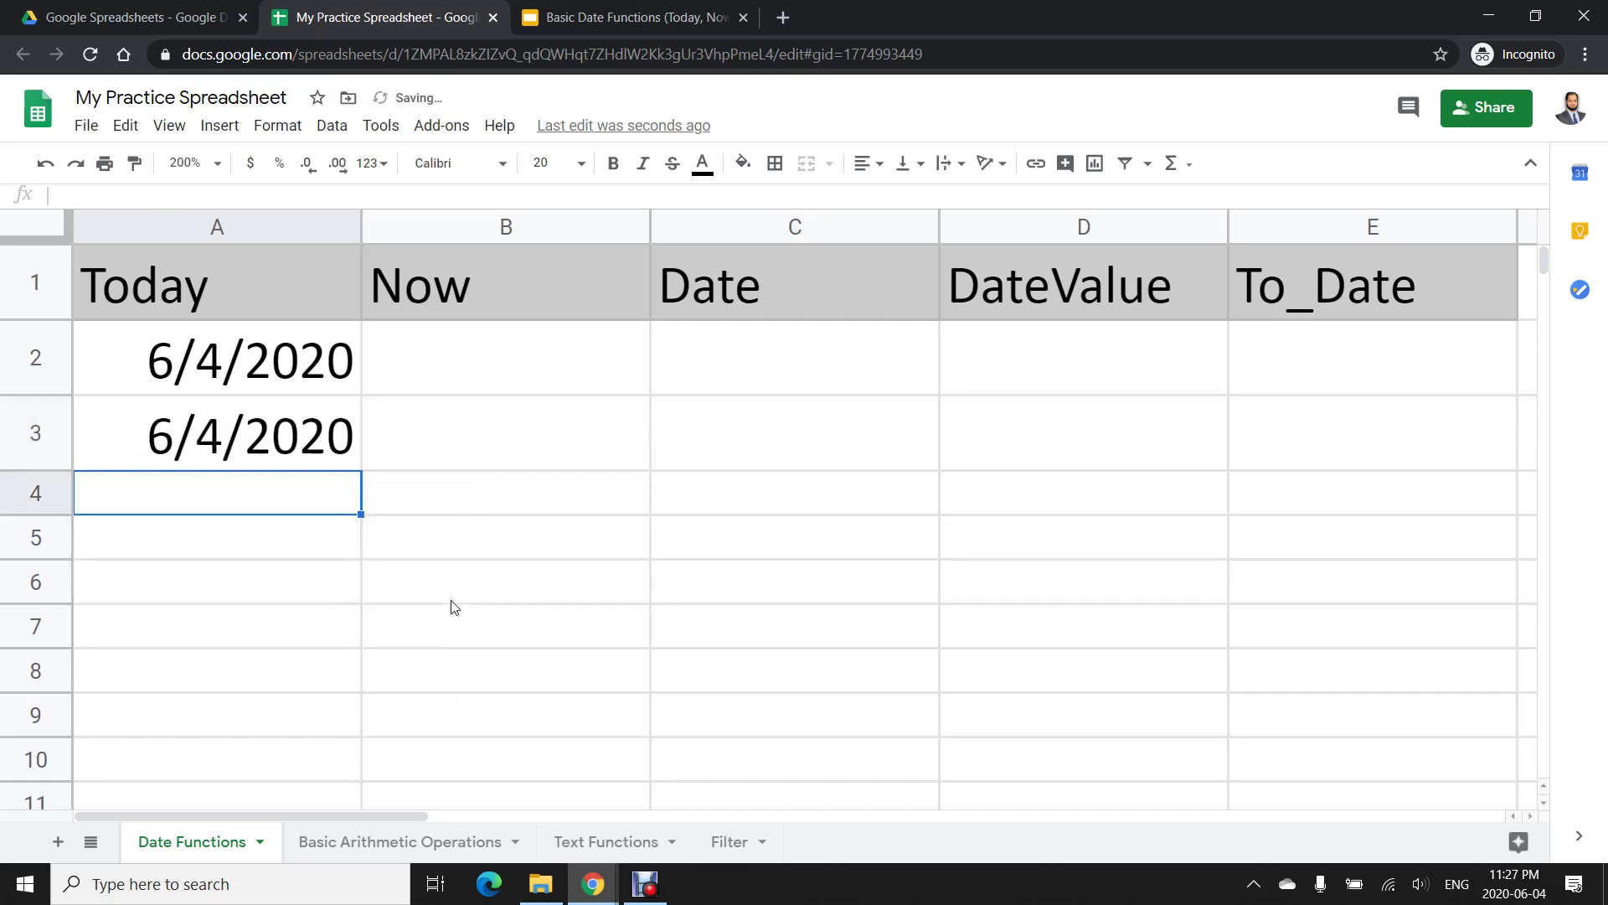
Enter the formula =NOW() in cell B2 and widen column B to fit the full date and time
{"action": "key", "text": "Up"}
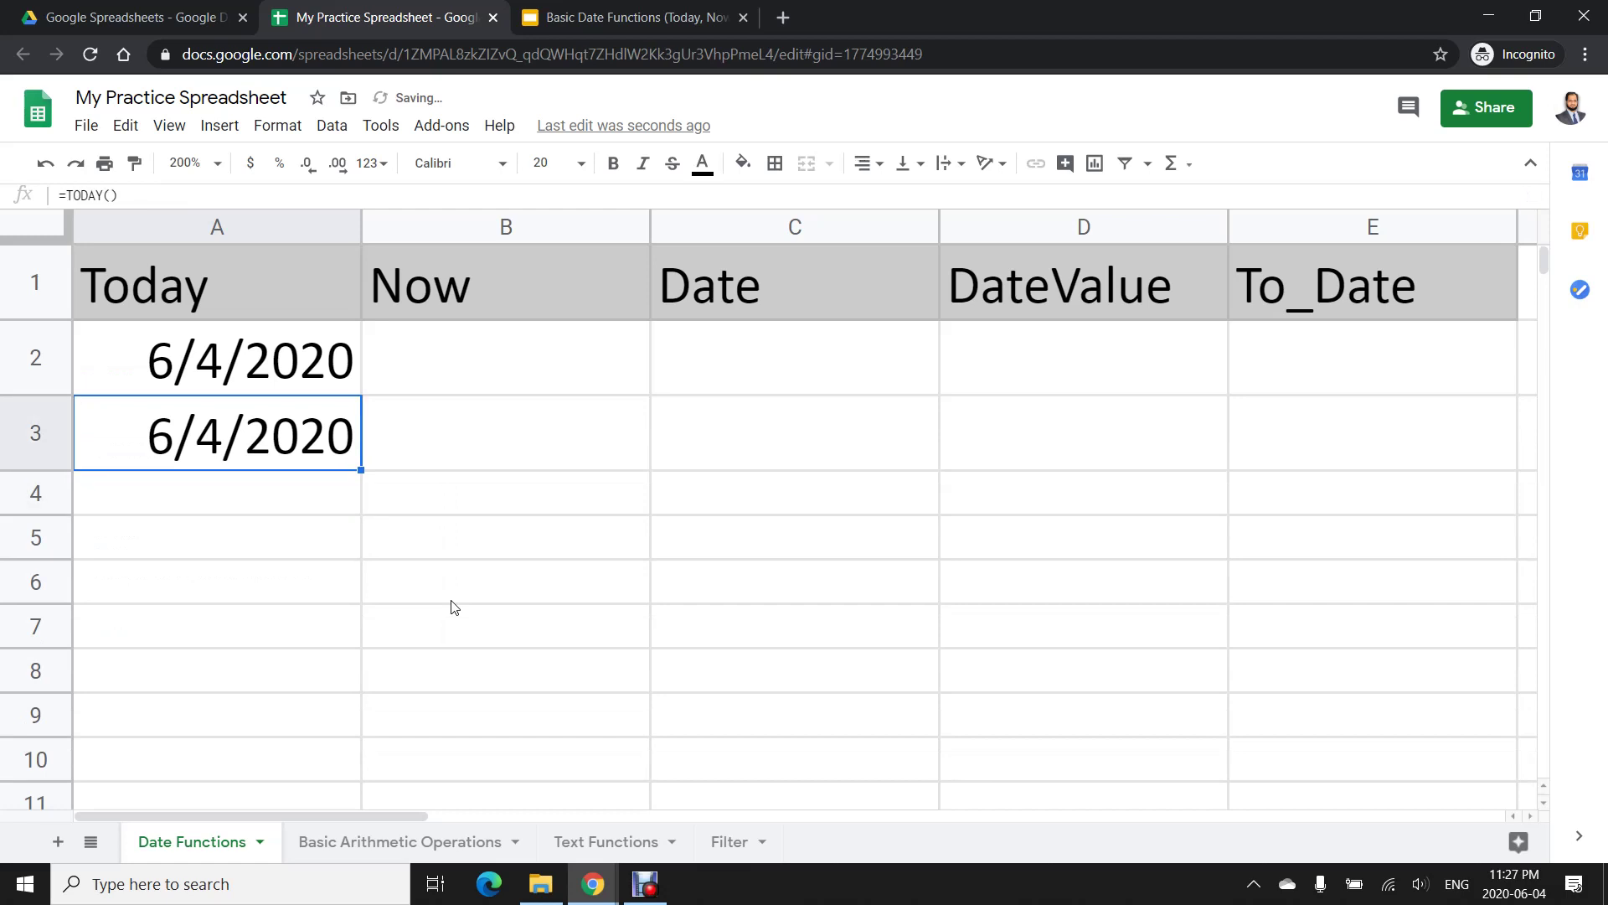
{"action": "key", "text": "Right"}
{"action": "key", "text": "Up"}
{"action": "type", "text": "=now("}
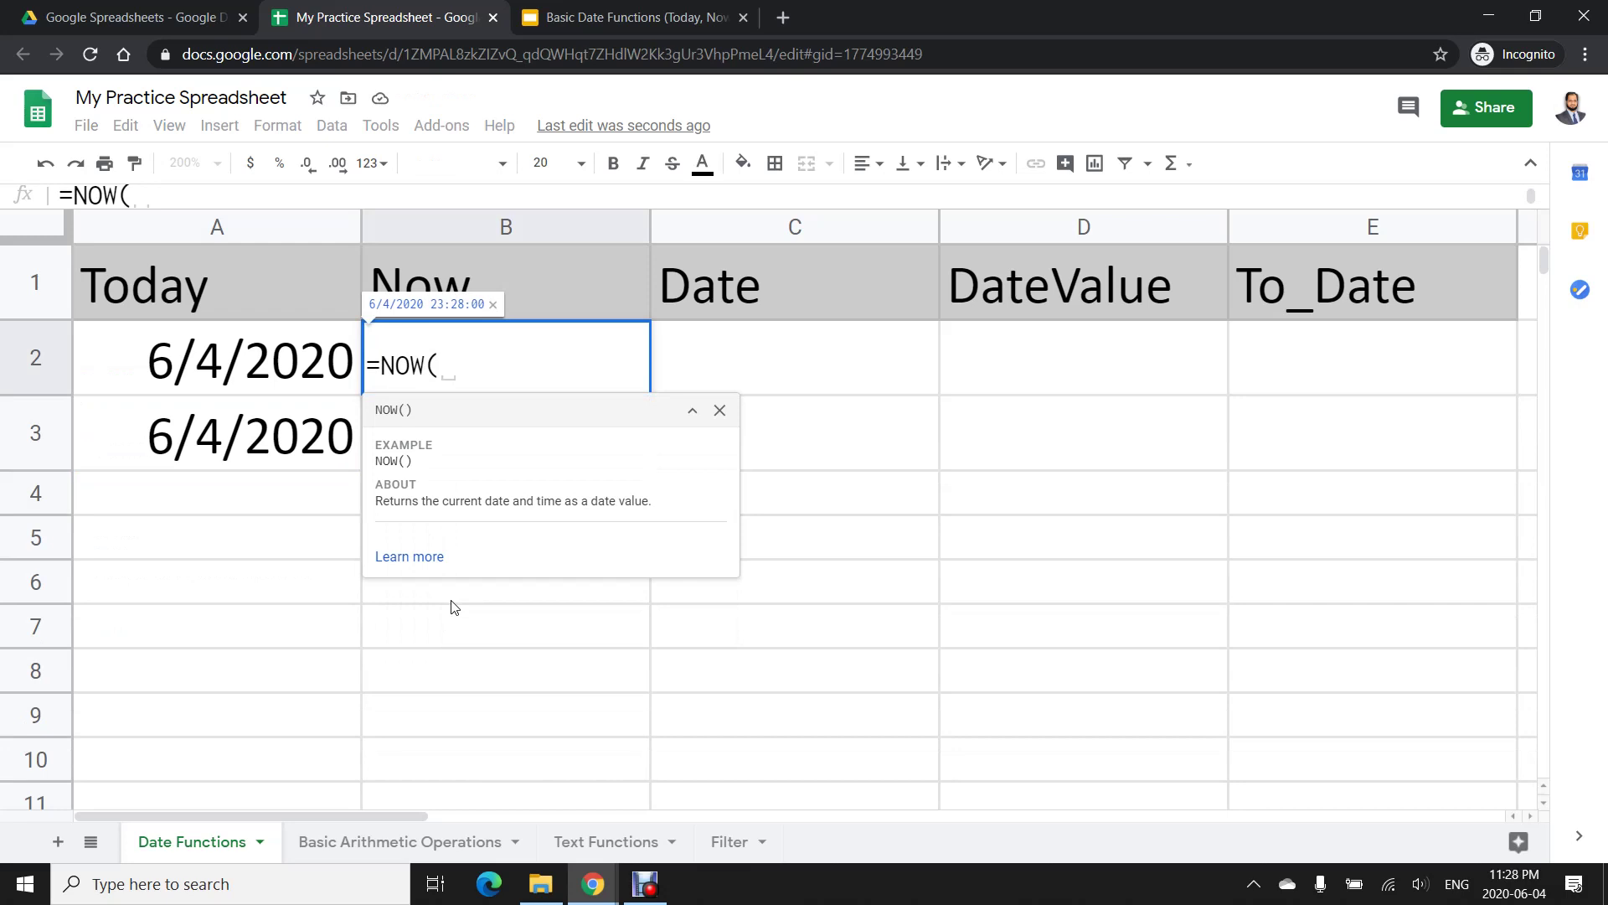
{"action": "type", "text": ")"}
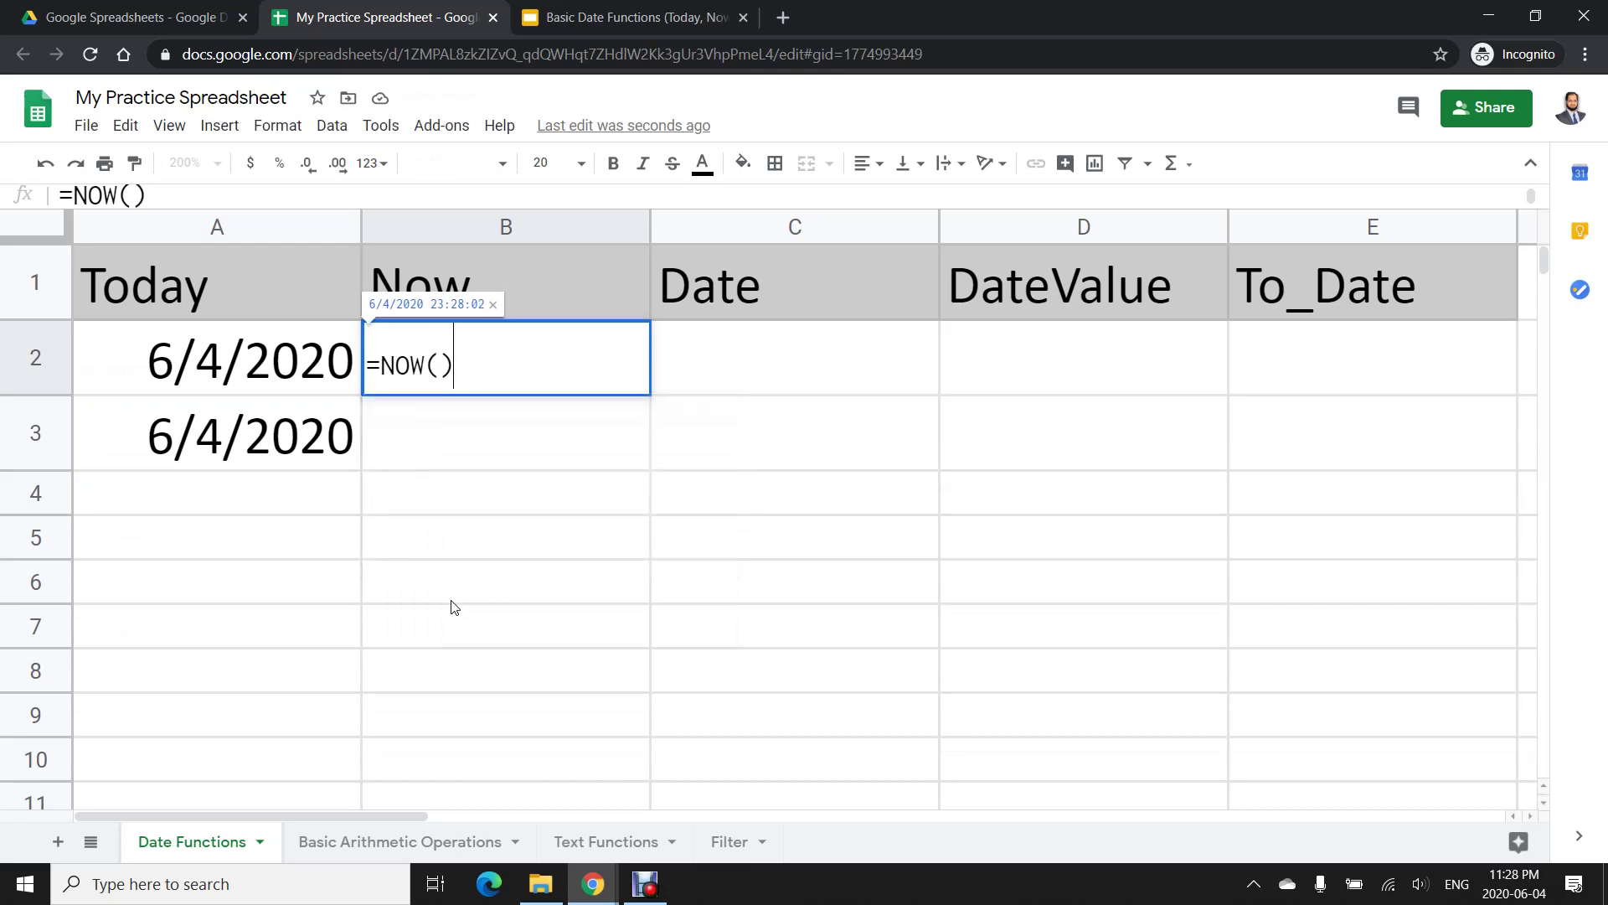
{"action": "key", "text": "Return"}
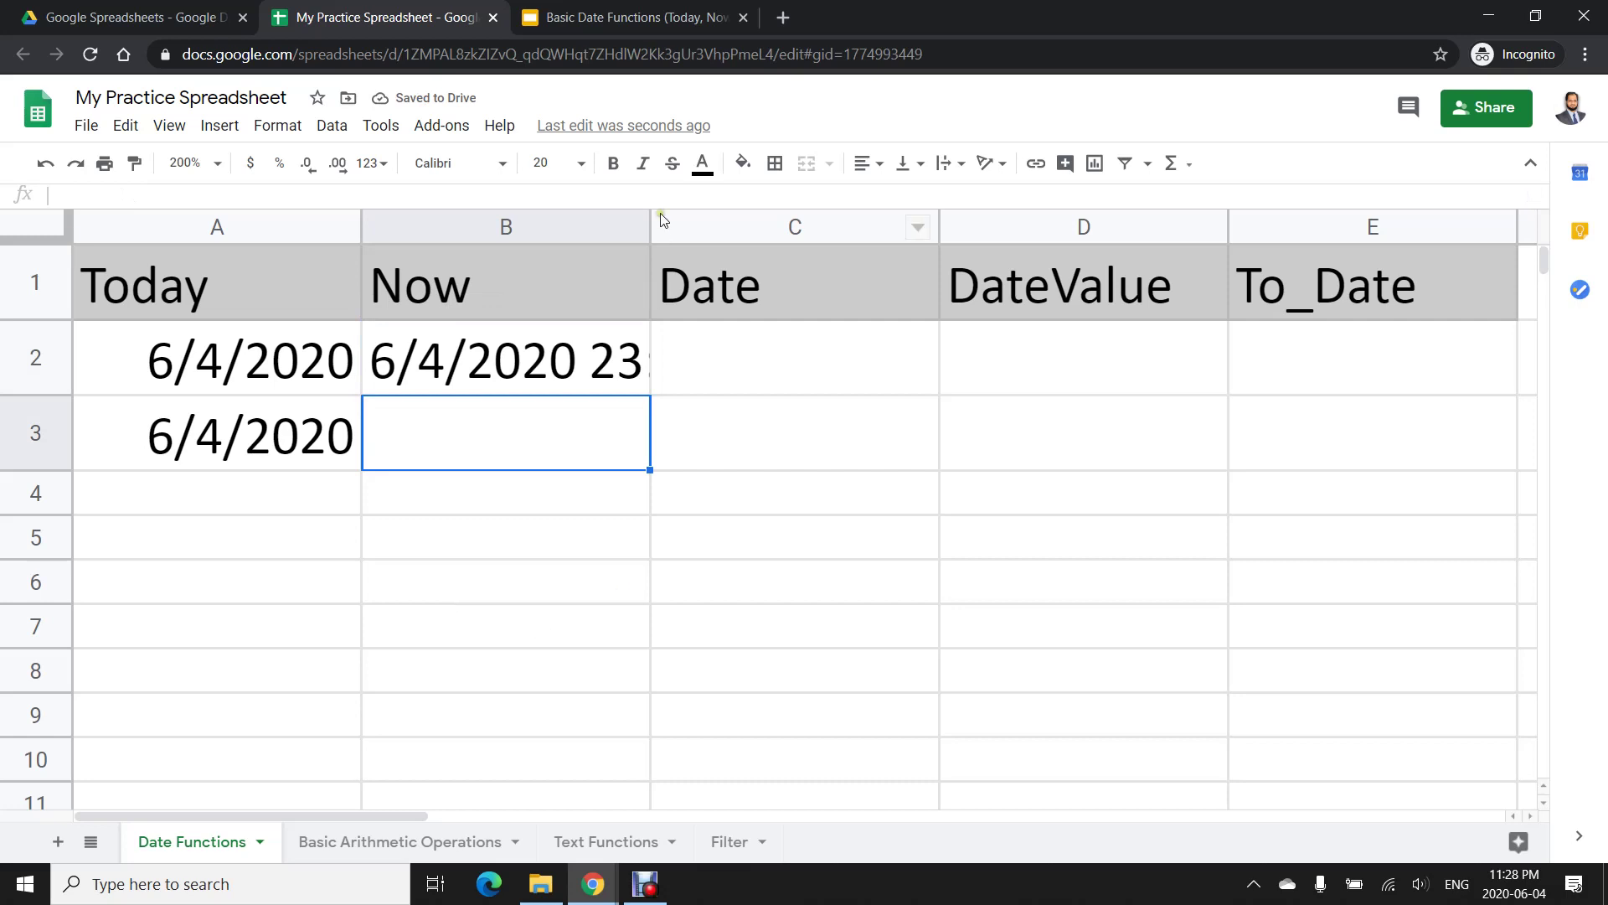
{"action": "left_click_drag", "start_coordinate": [656, 220], "coordinate": [823, 222]}
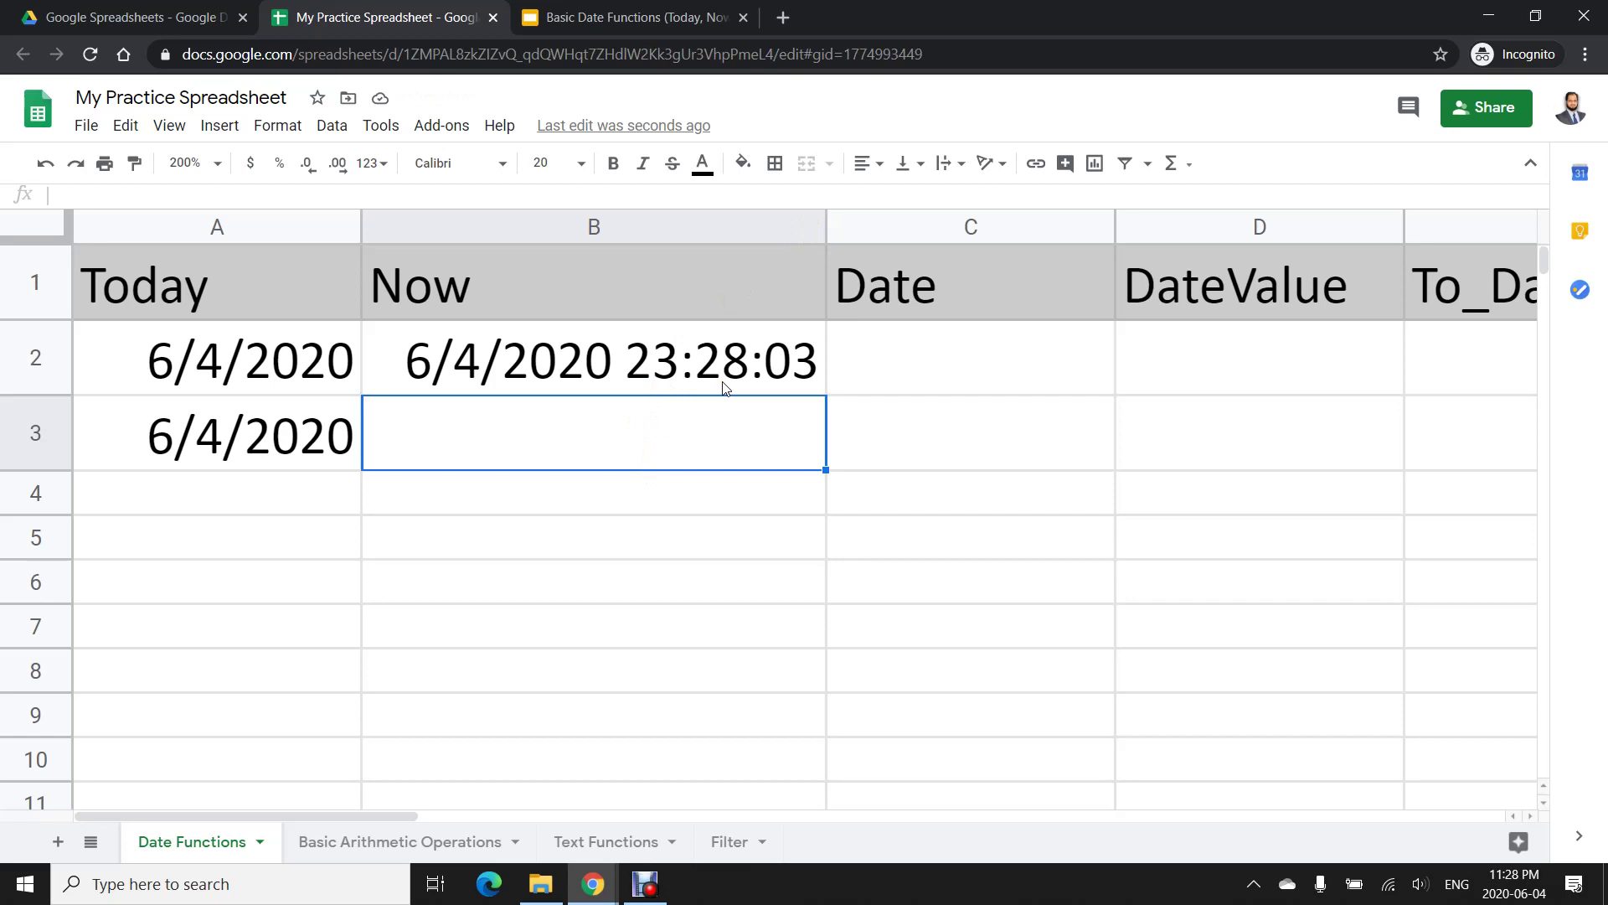
Enter the formula =NOW() in cell B3, below the first NOW formula
{"action": "double_click", "coordinate": [722, 437]}
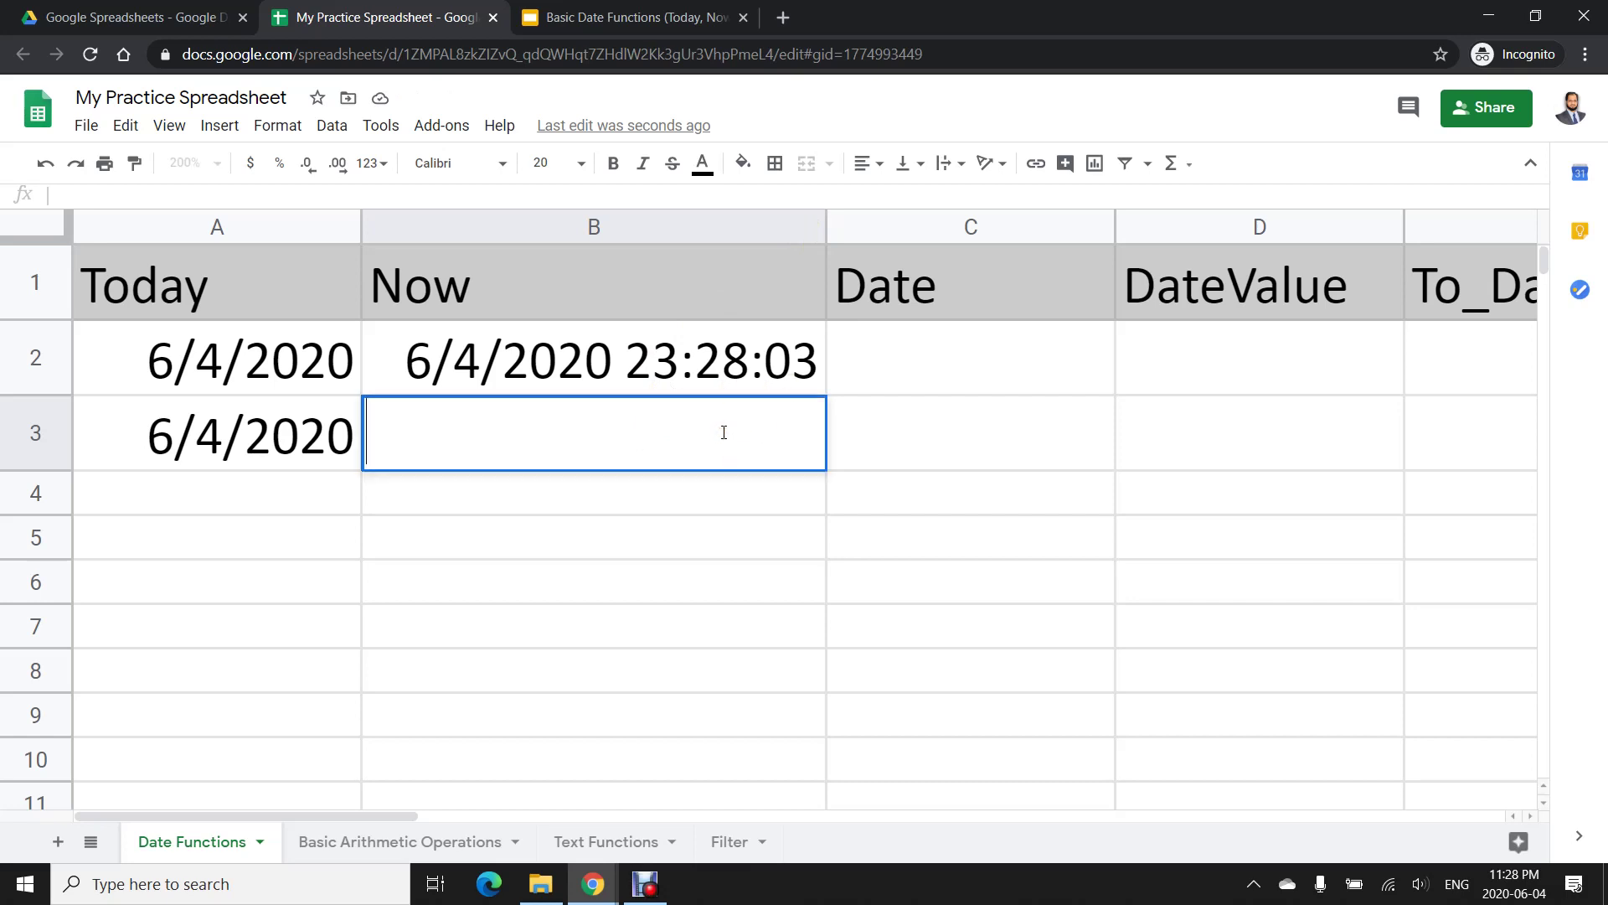
{"action": "key", "text": "Return"}
{"action": "left_click", "coordinate": [724, 432]}
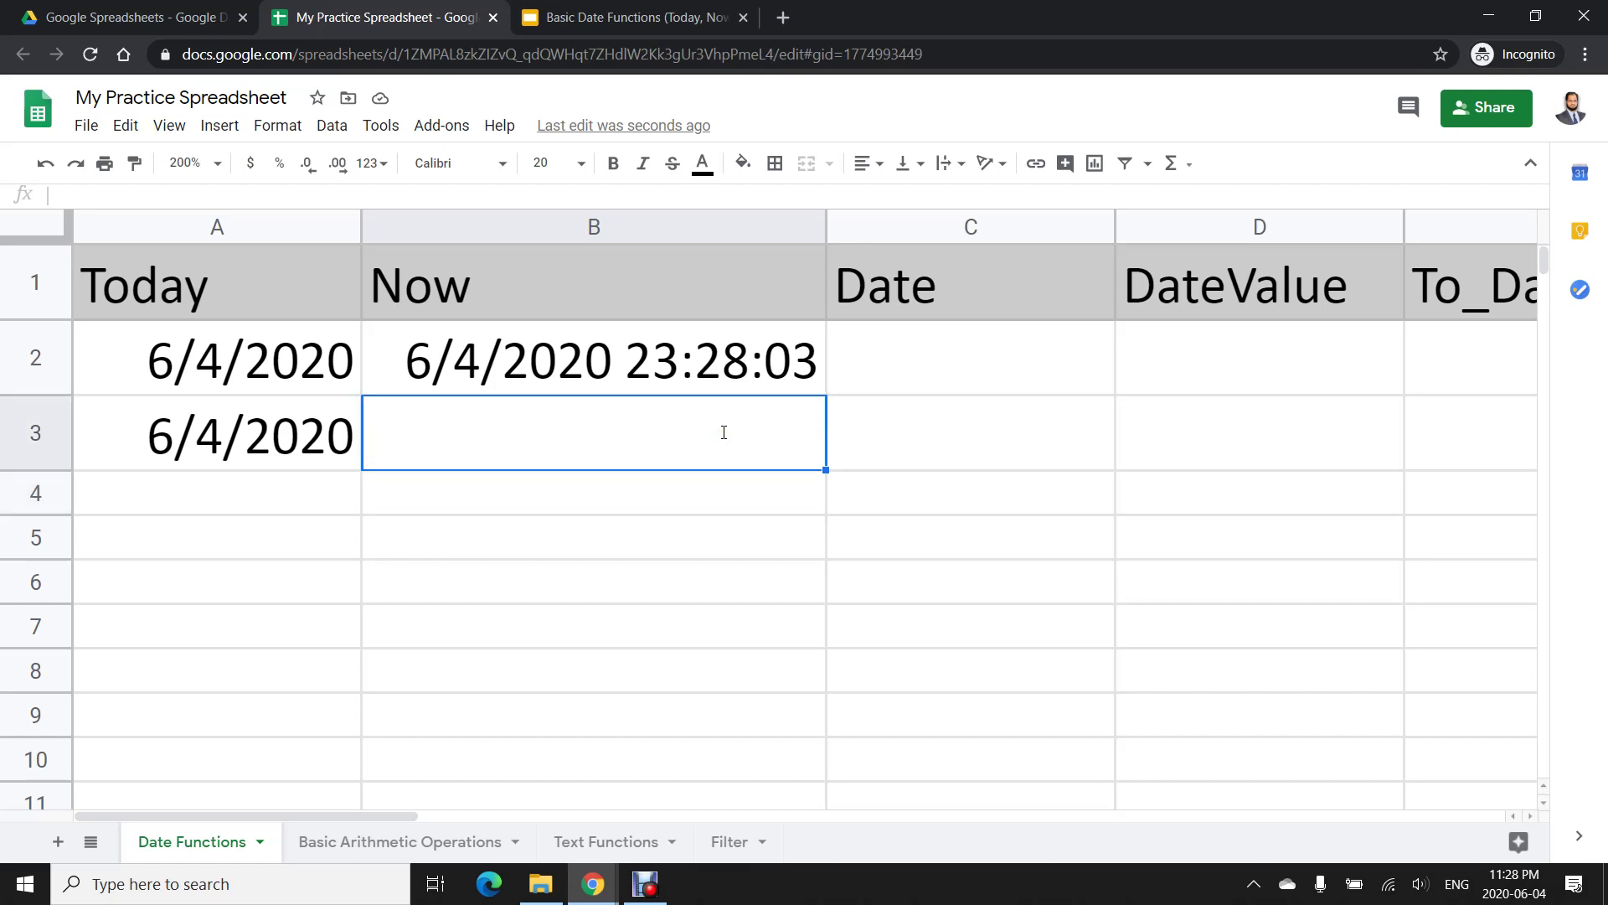
{"action": "type", "text": "="}
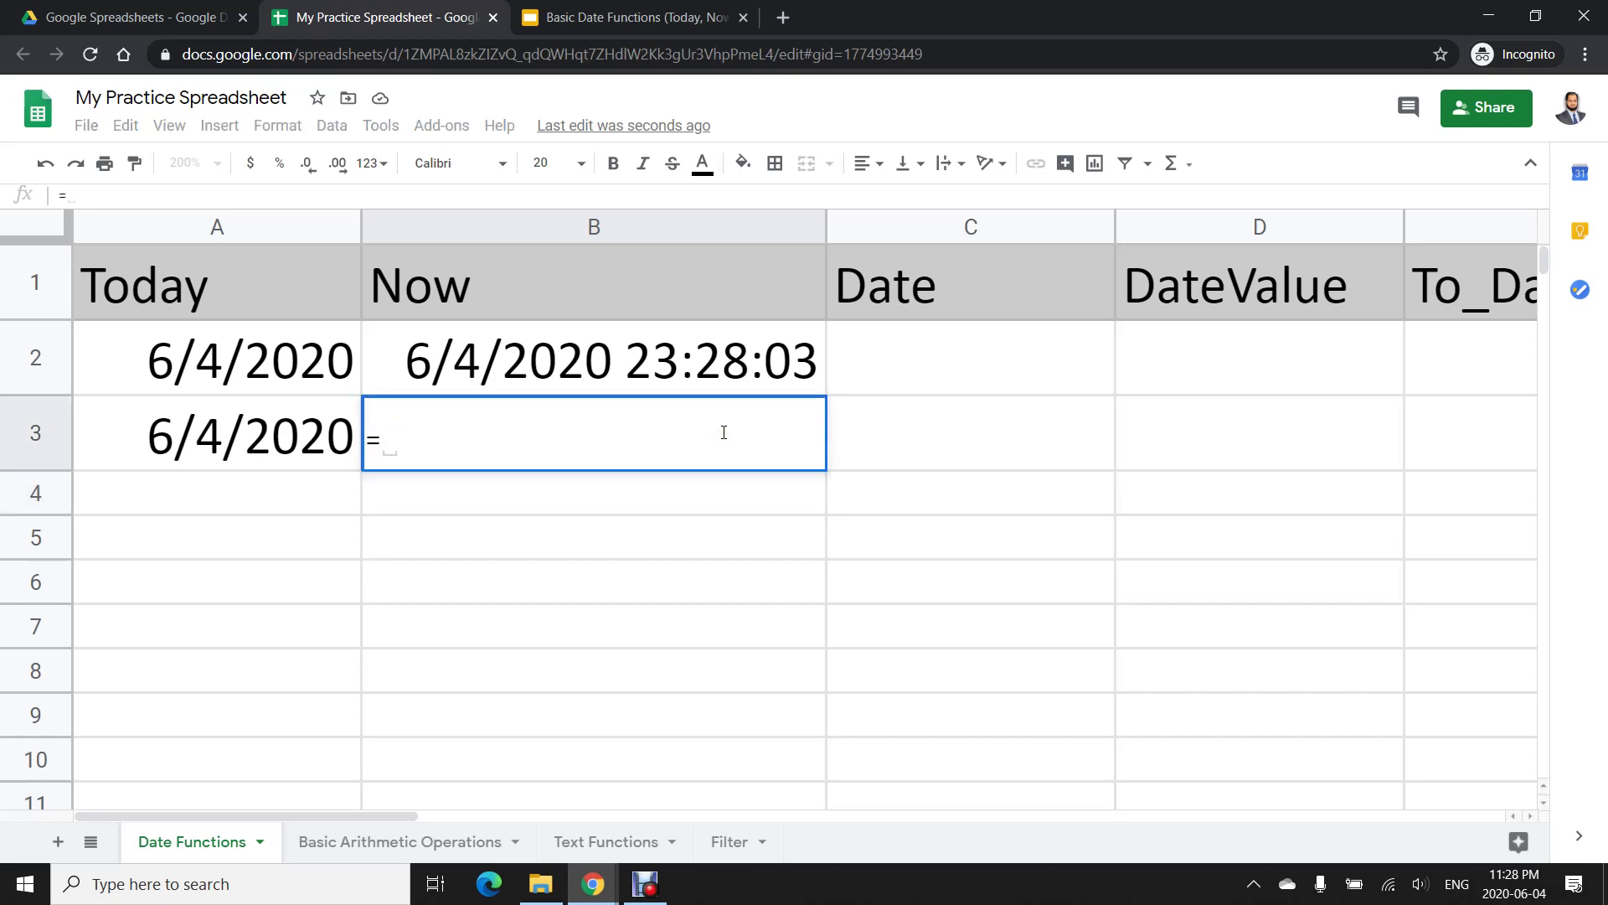
{"action": "type", "text": "now"}
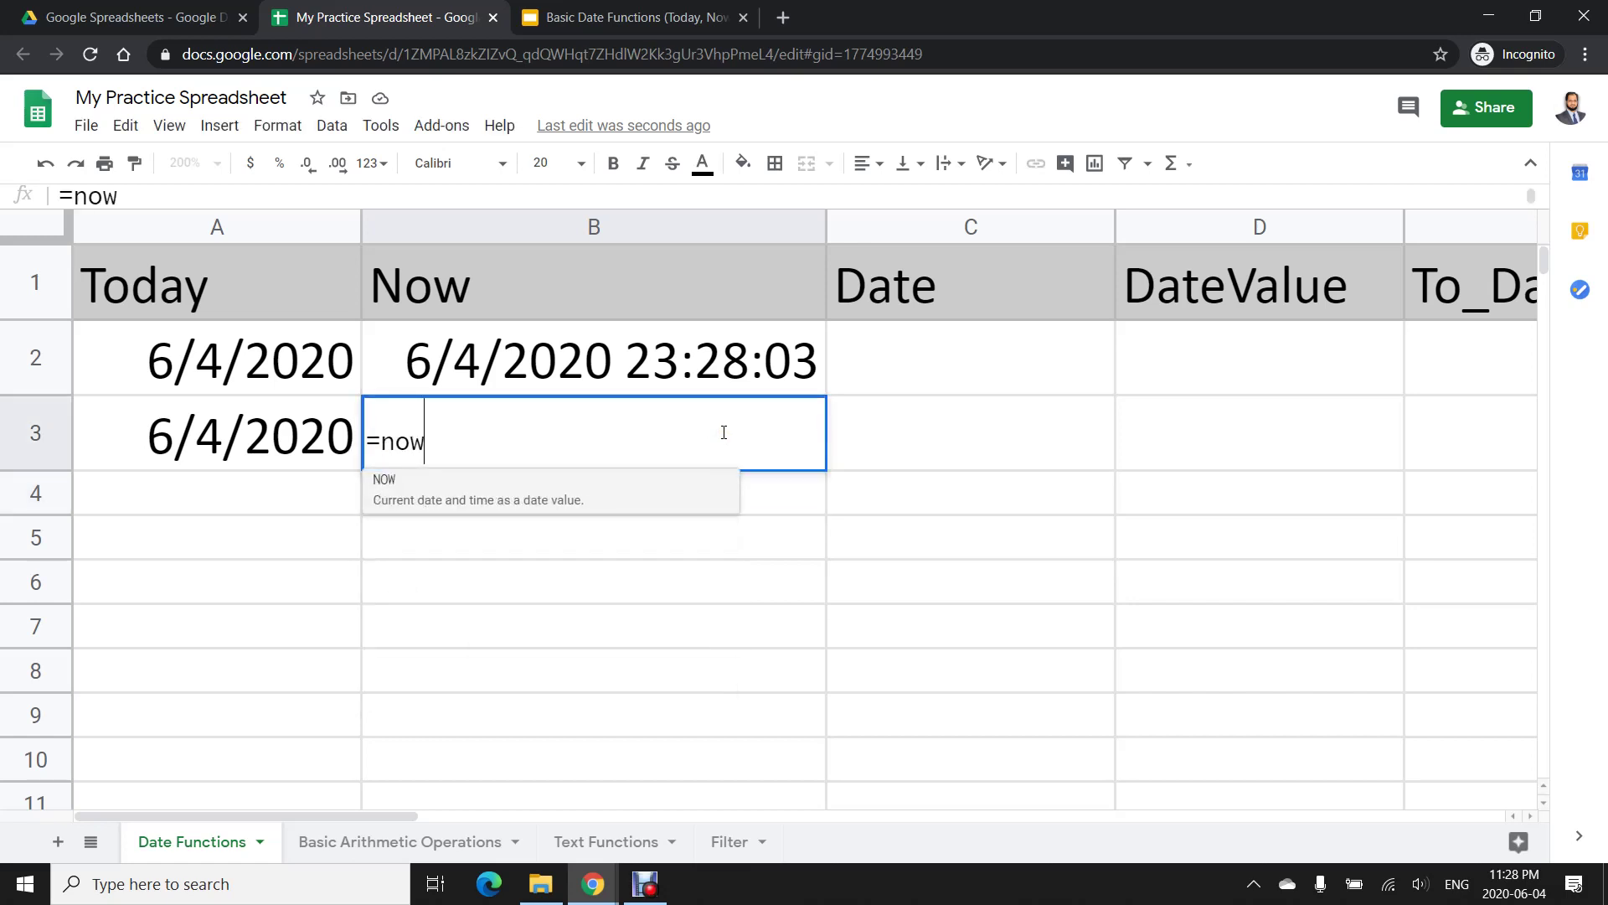
{"action": "key", "text": "Tab"}
{"action": "type", "text": ")"}
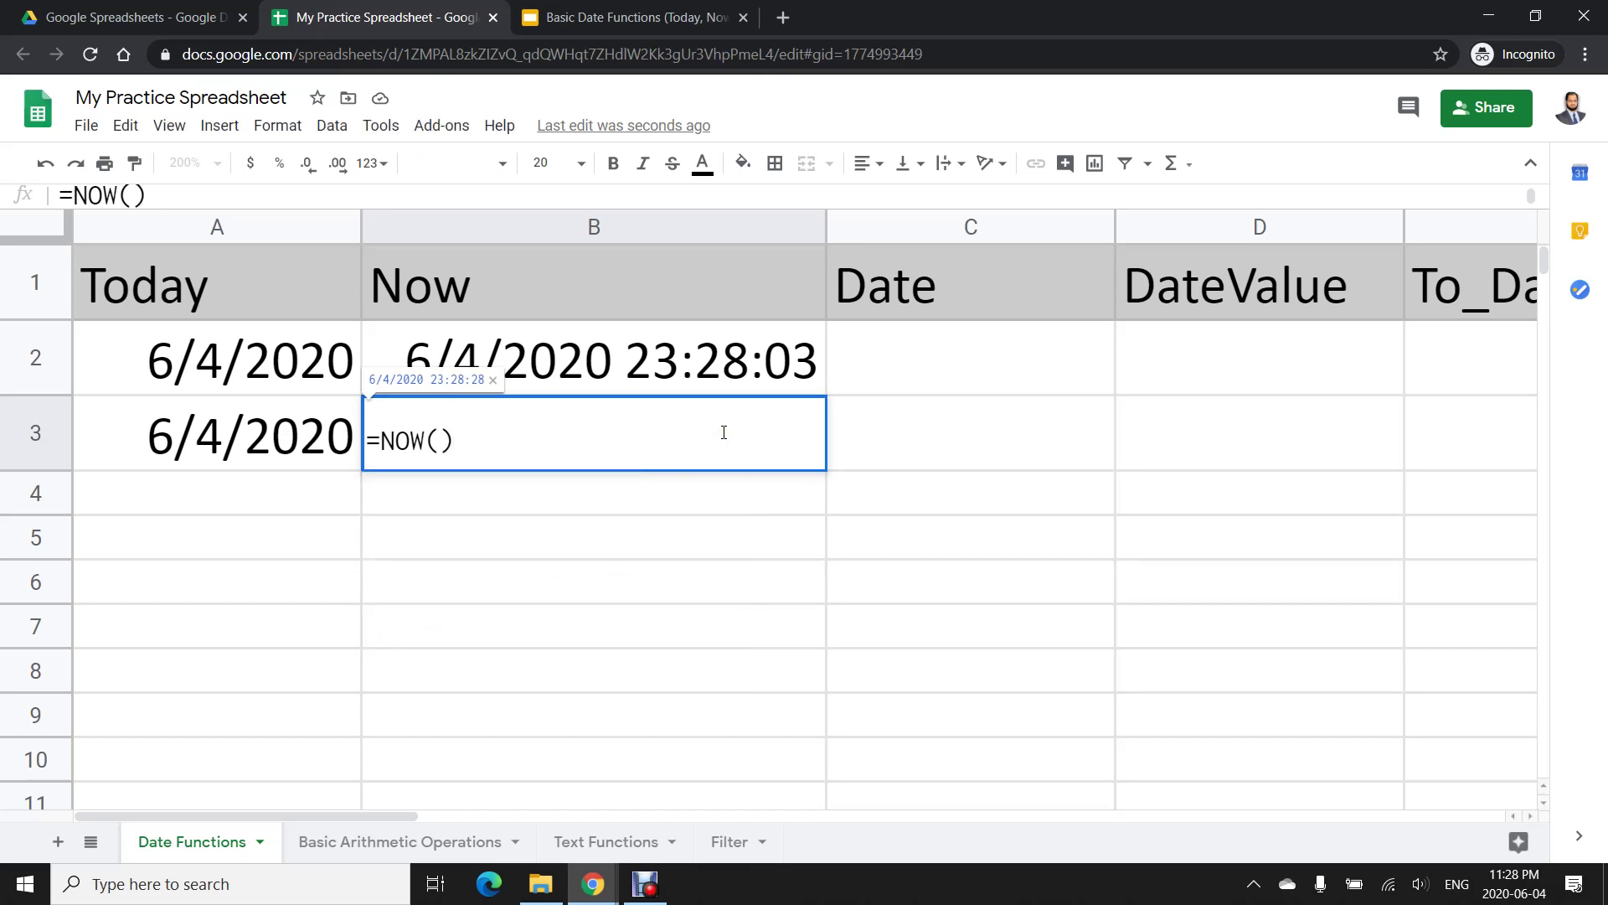
{"action": "key", "text": "Return"}
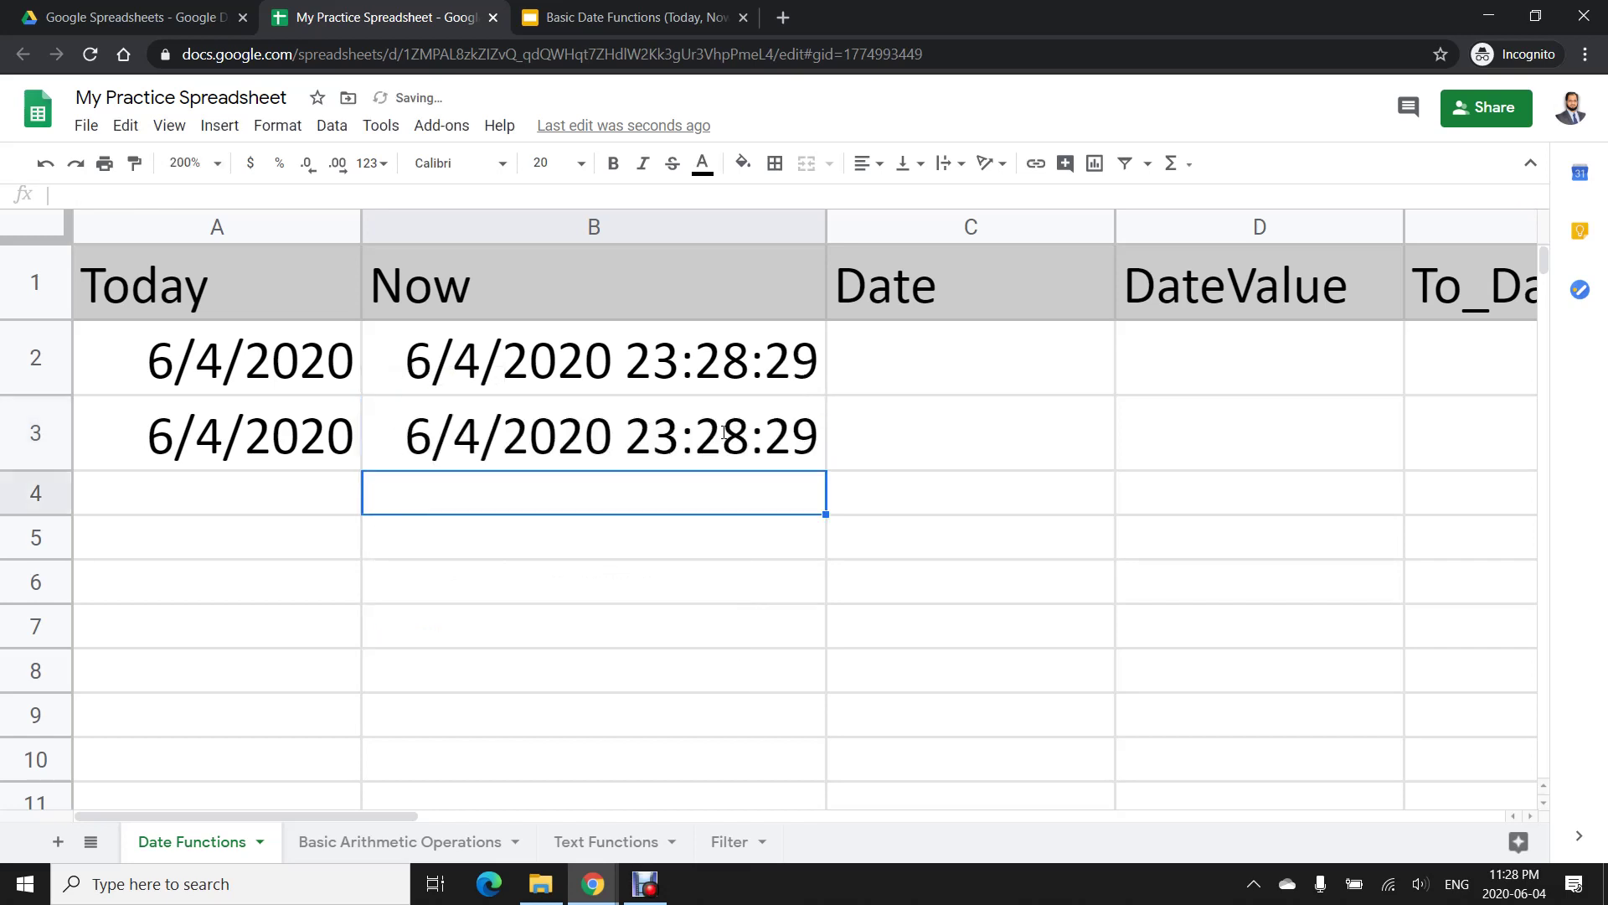
Enter the value 1 in each of cells B4, B5 and B6 to make the NOW formulas recalculate
{"action": "type", "text": "1"}
{"action": "key", "text": "Return"}
{"action": "type", "text": "1"}
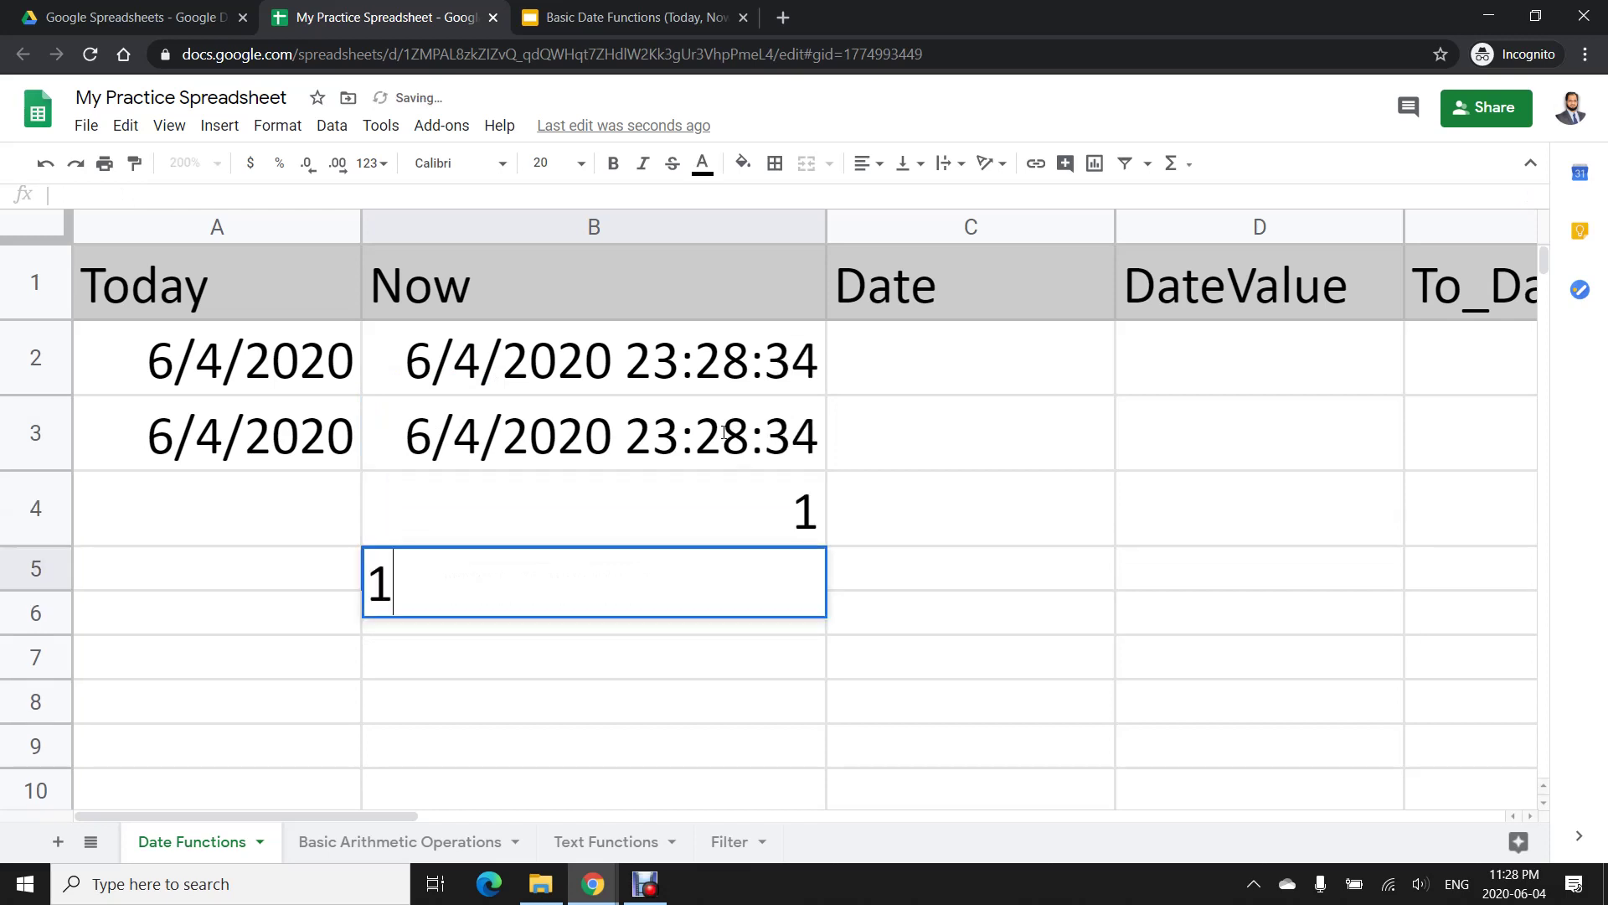
{"action": "key", "text": "Return"}
{"action": "type", "text": "1"}
{"action": "key", "text": "Return"}
Clear the test values from cells B6, B5 and B4
{"action": "key", "text": "Up"}
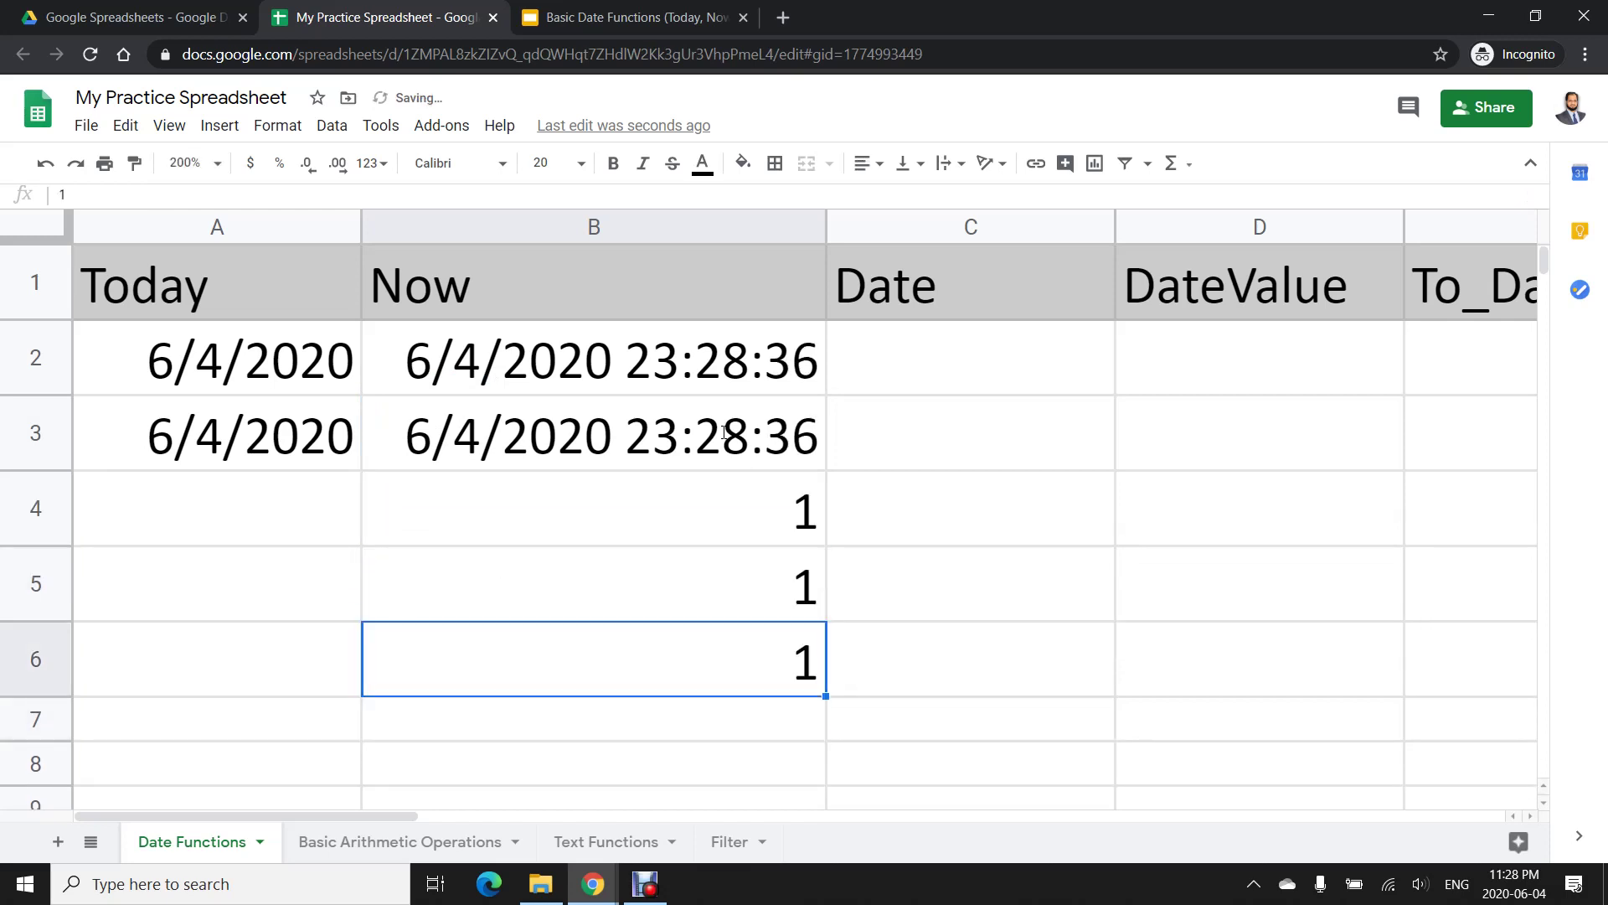
{"action": "key", "text": "Delete"}
{"action": "key", "text": "Up"}
{"action": "key", "text": "Delete"}
{"action": "key", "text": "Up"}
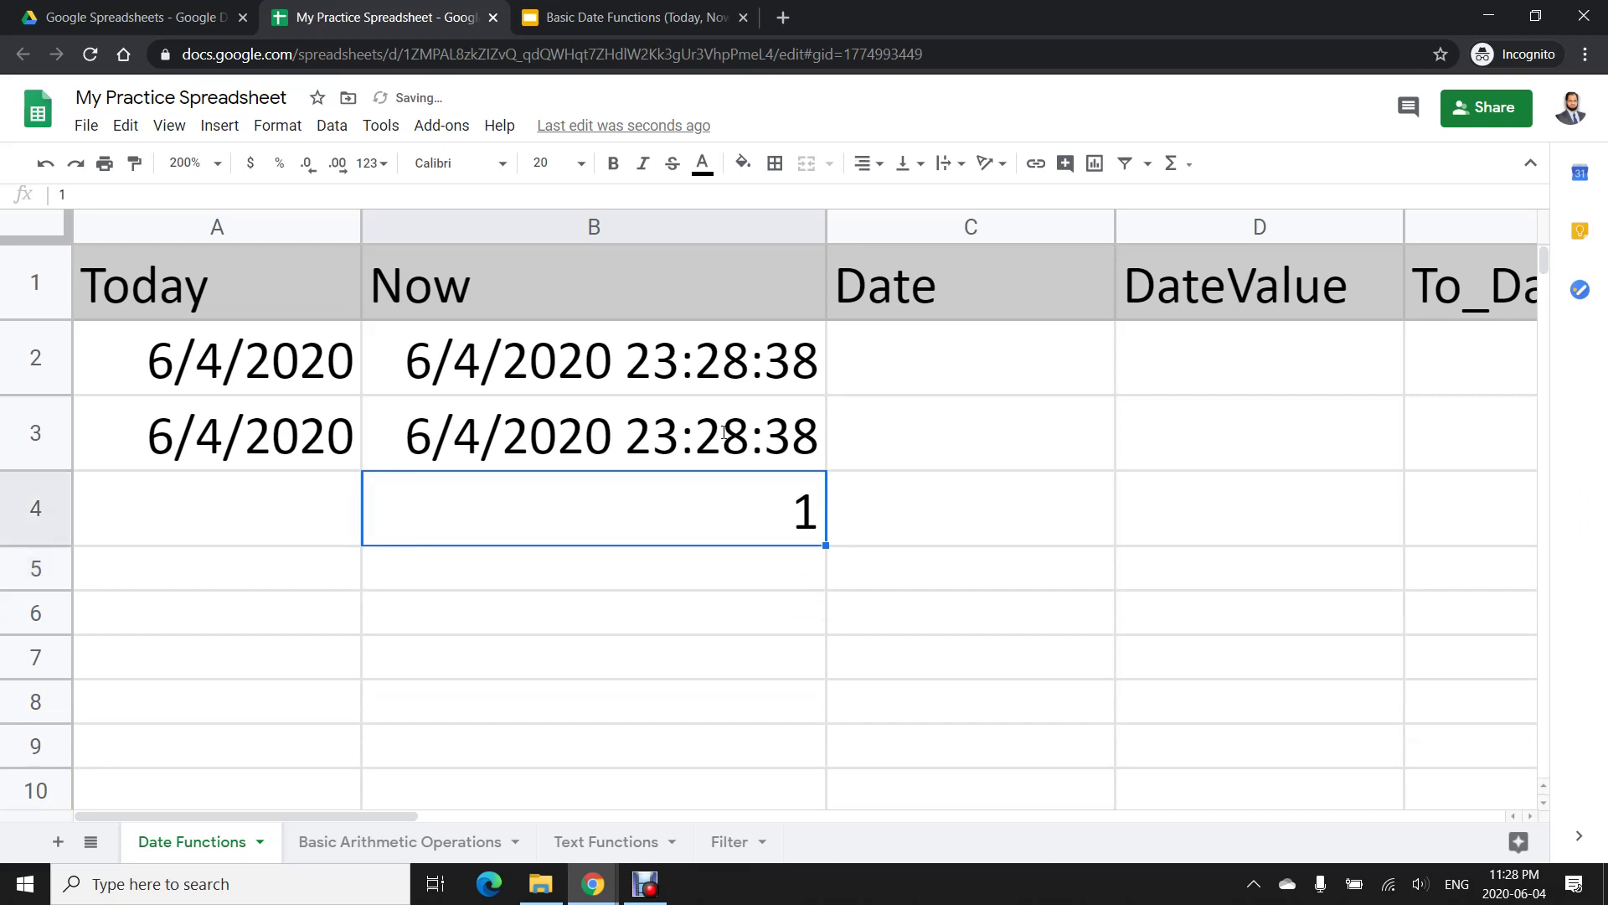
{"action": "key", "text": "Delete"}
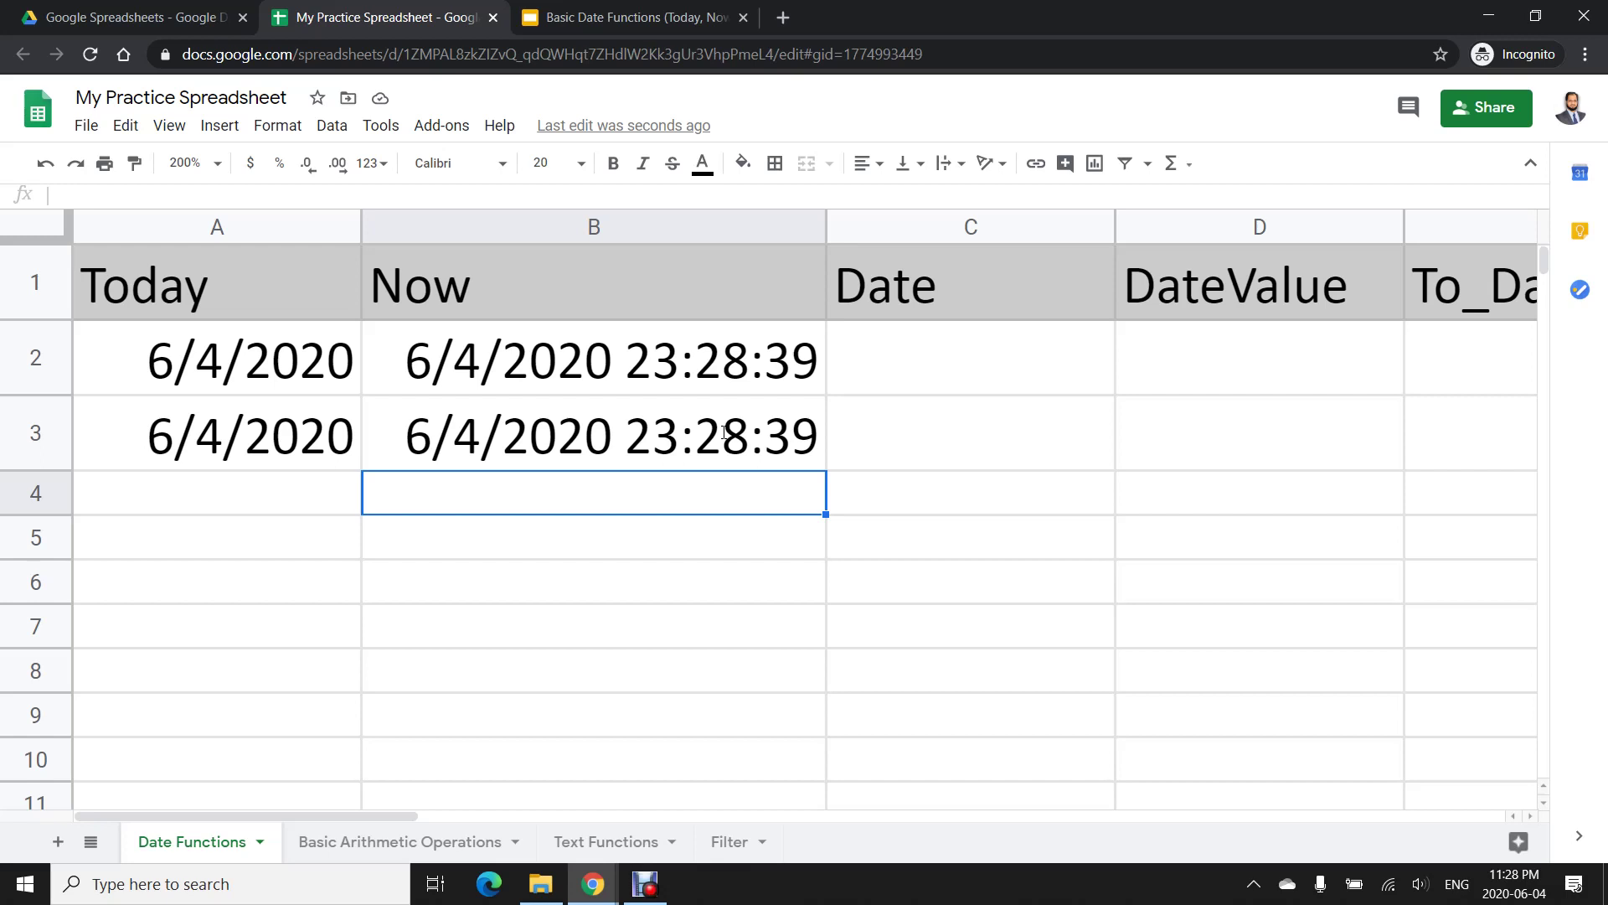
Enter 5 in cell B4 and 2 in cell B5 to recalculate the NOW formulas, and clear both cells
{"action": "type", "text": "5"}
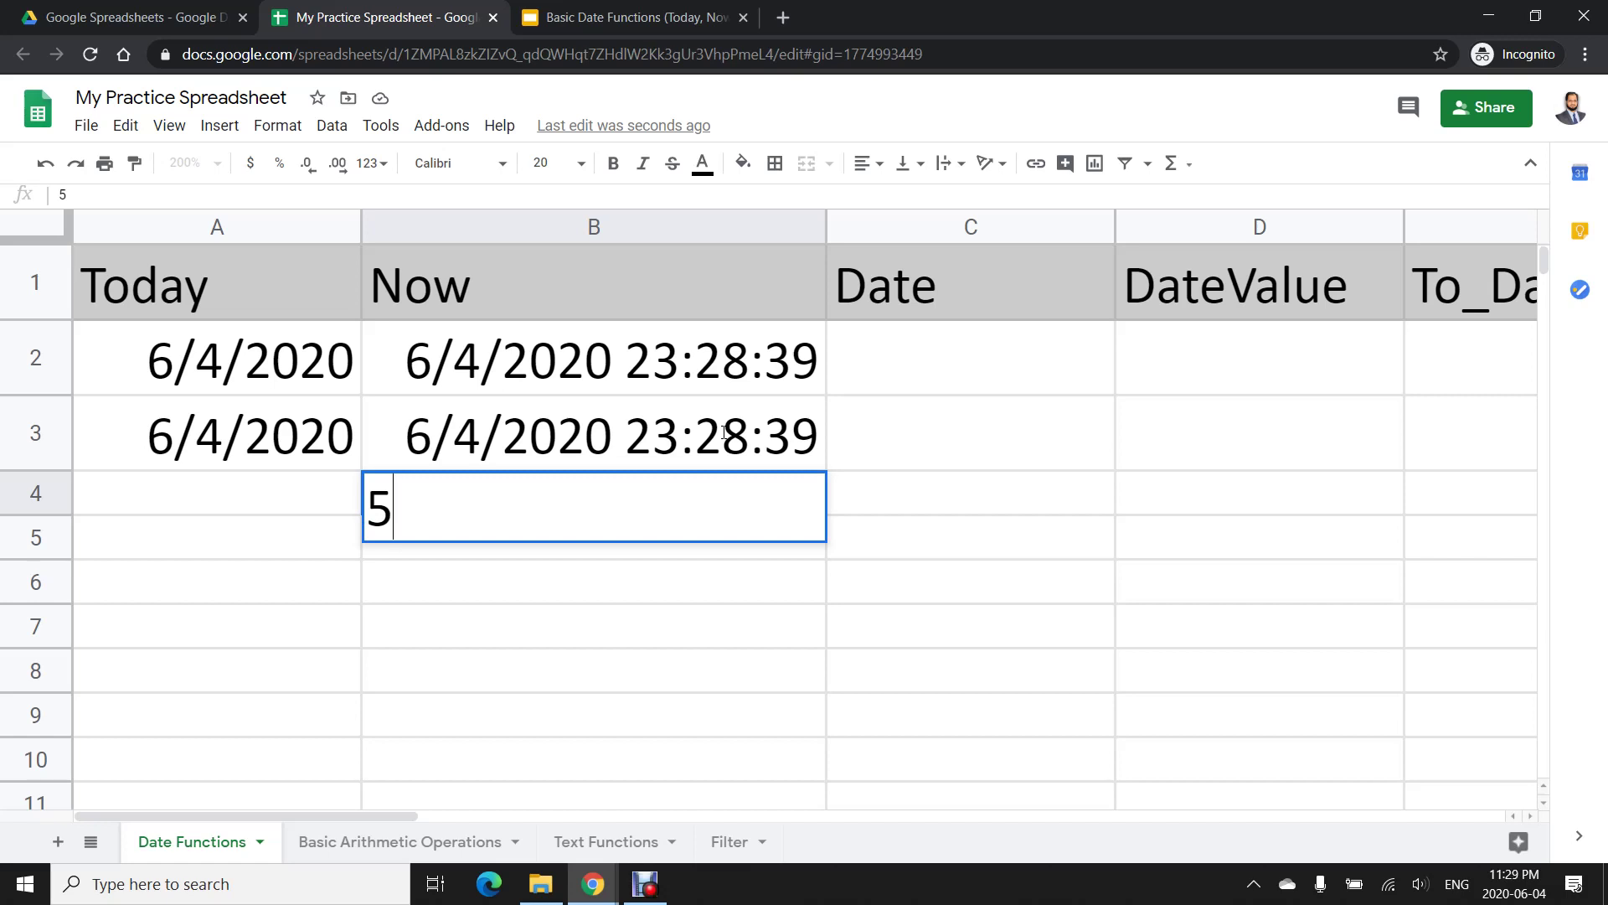
{"action": "key", "text": "Return"}
{"action": "type", "text": "2"}
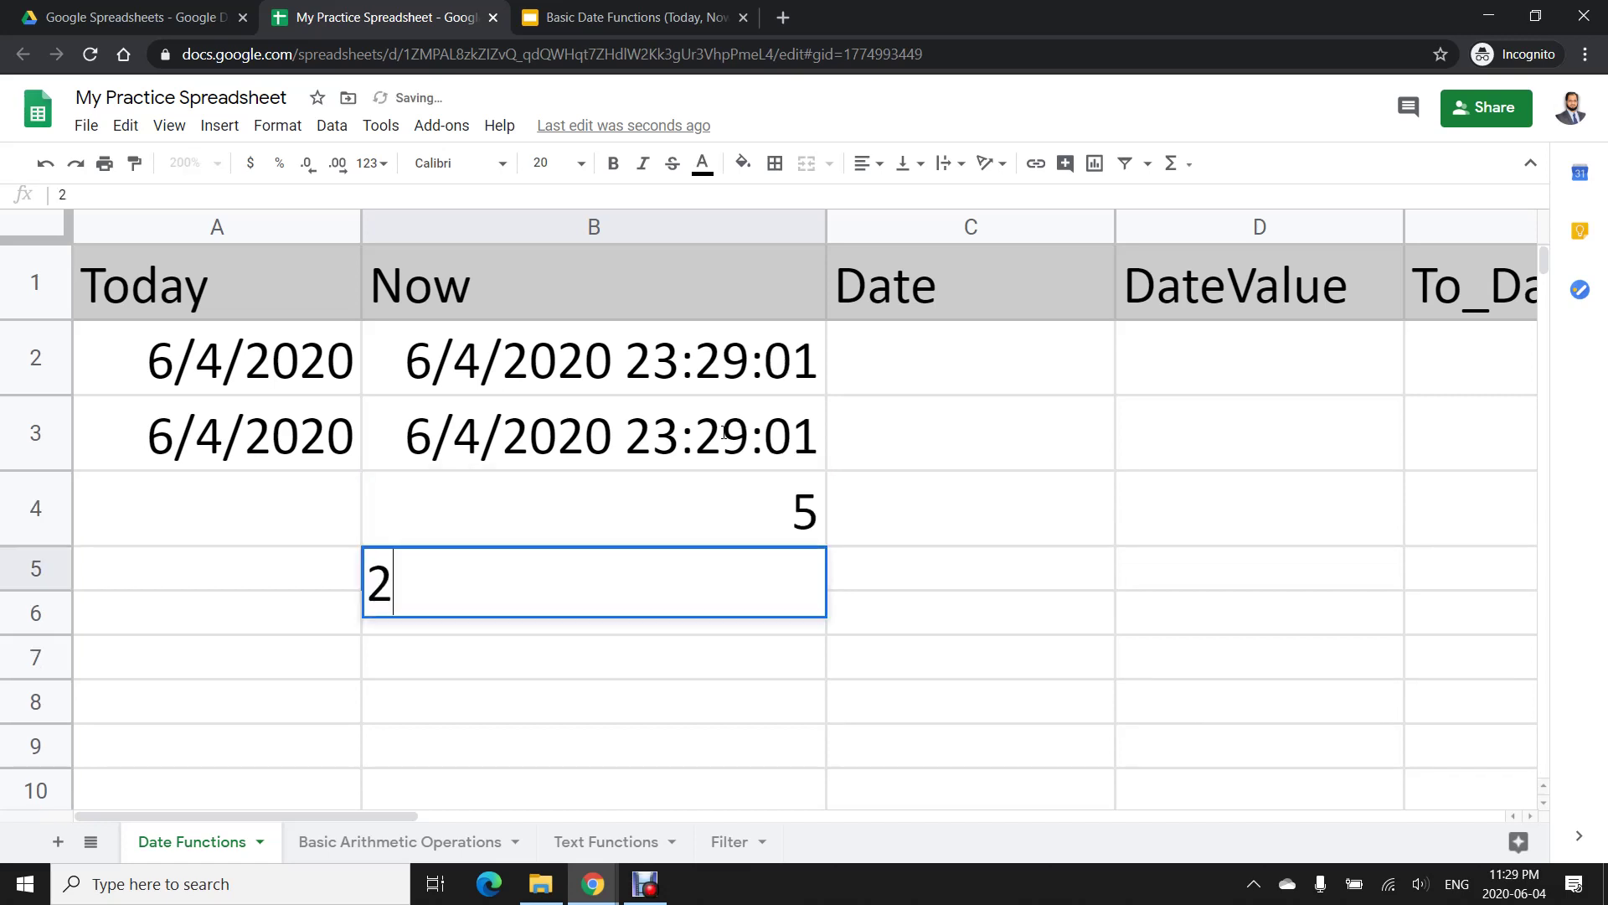
{"action": "key", "text": "Return"}
{"action": "key", "text": "Up"}
{"action": "key", "text": "Delete"}
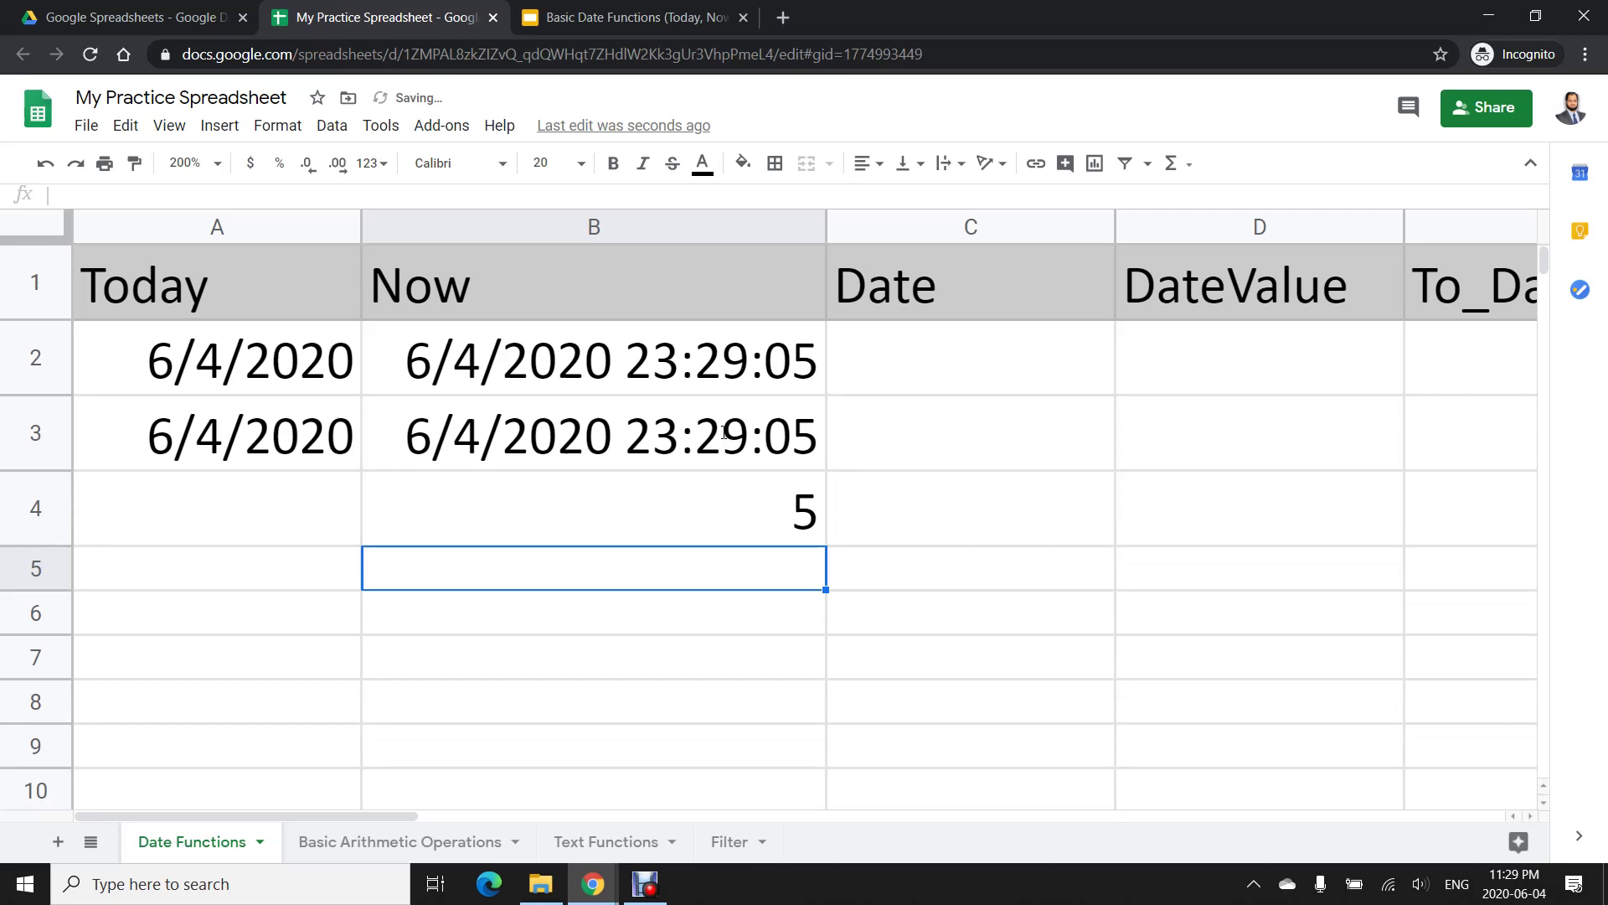
{"action": "key", "text": "Up"}
{"action": "key", "text": "Delete"}
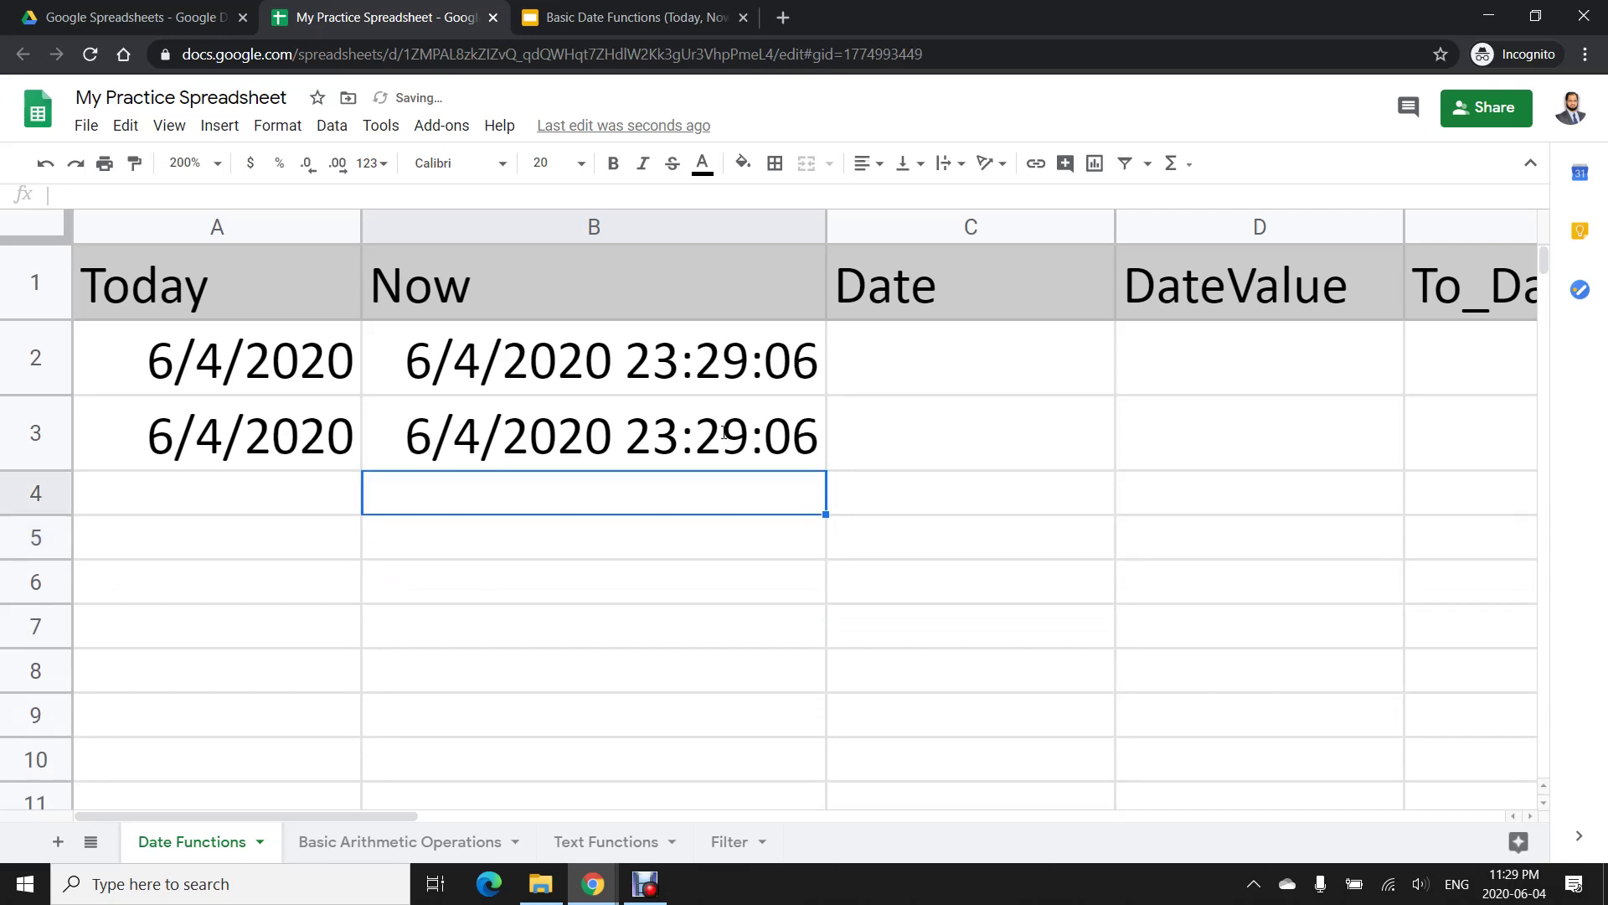
Enter the formula =DATE(2010,5,1) in cell C2 under the Date header
{"action": "key", "text": "Right"}
{"action": "key", "text": "Up"}
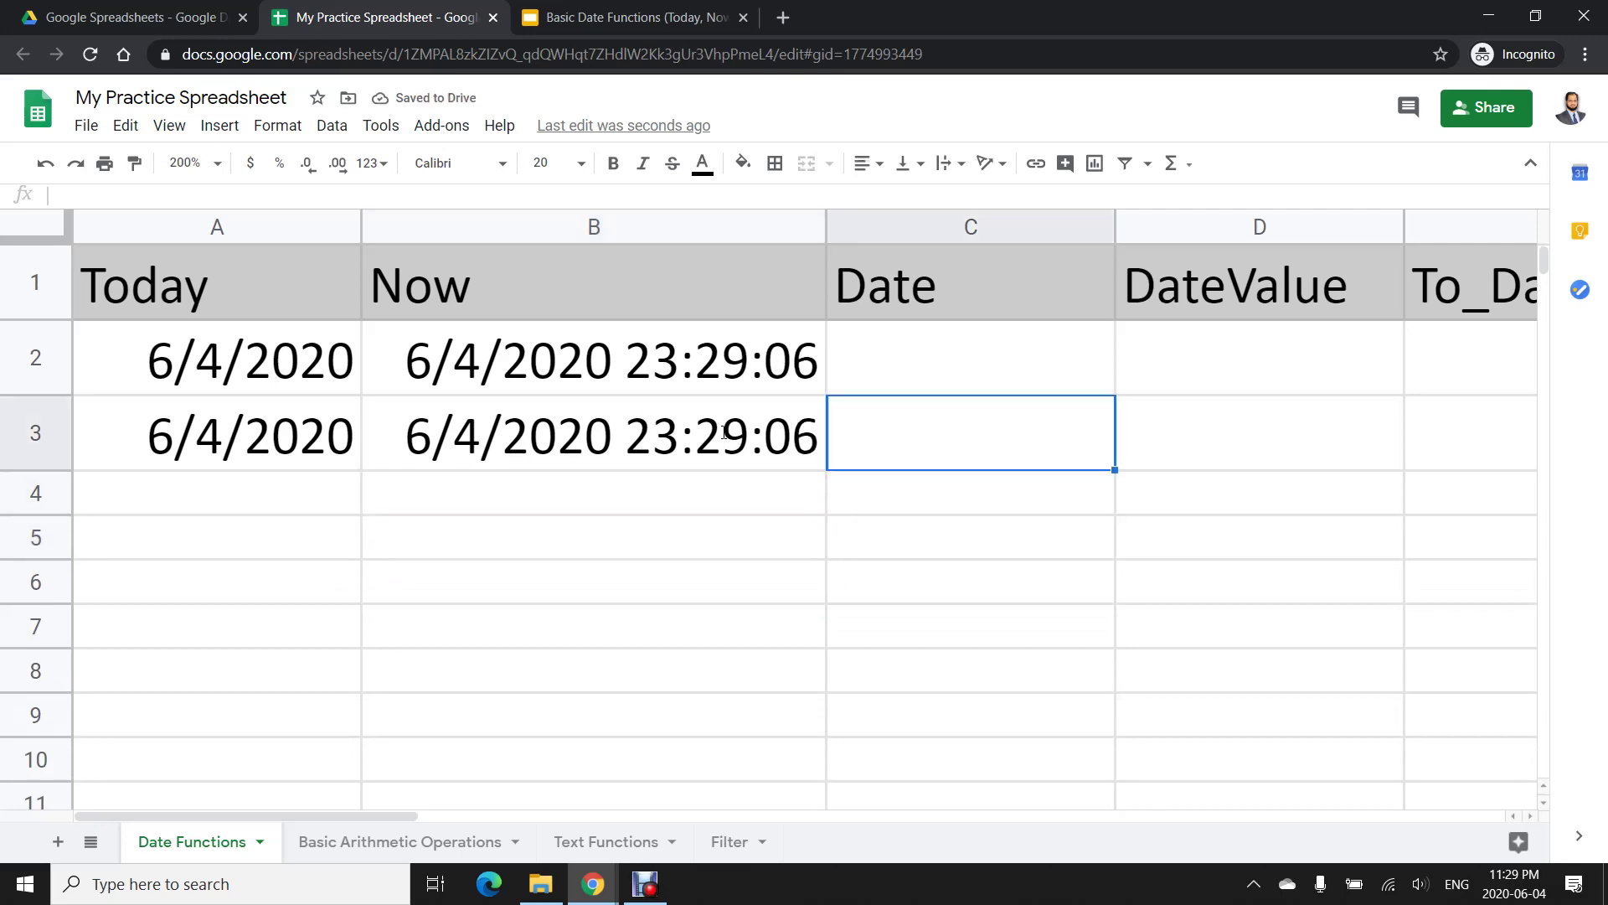
{"action": "key", "text": "Up"}
{"action": "type", "text": "=dat"}
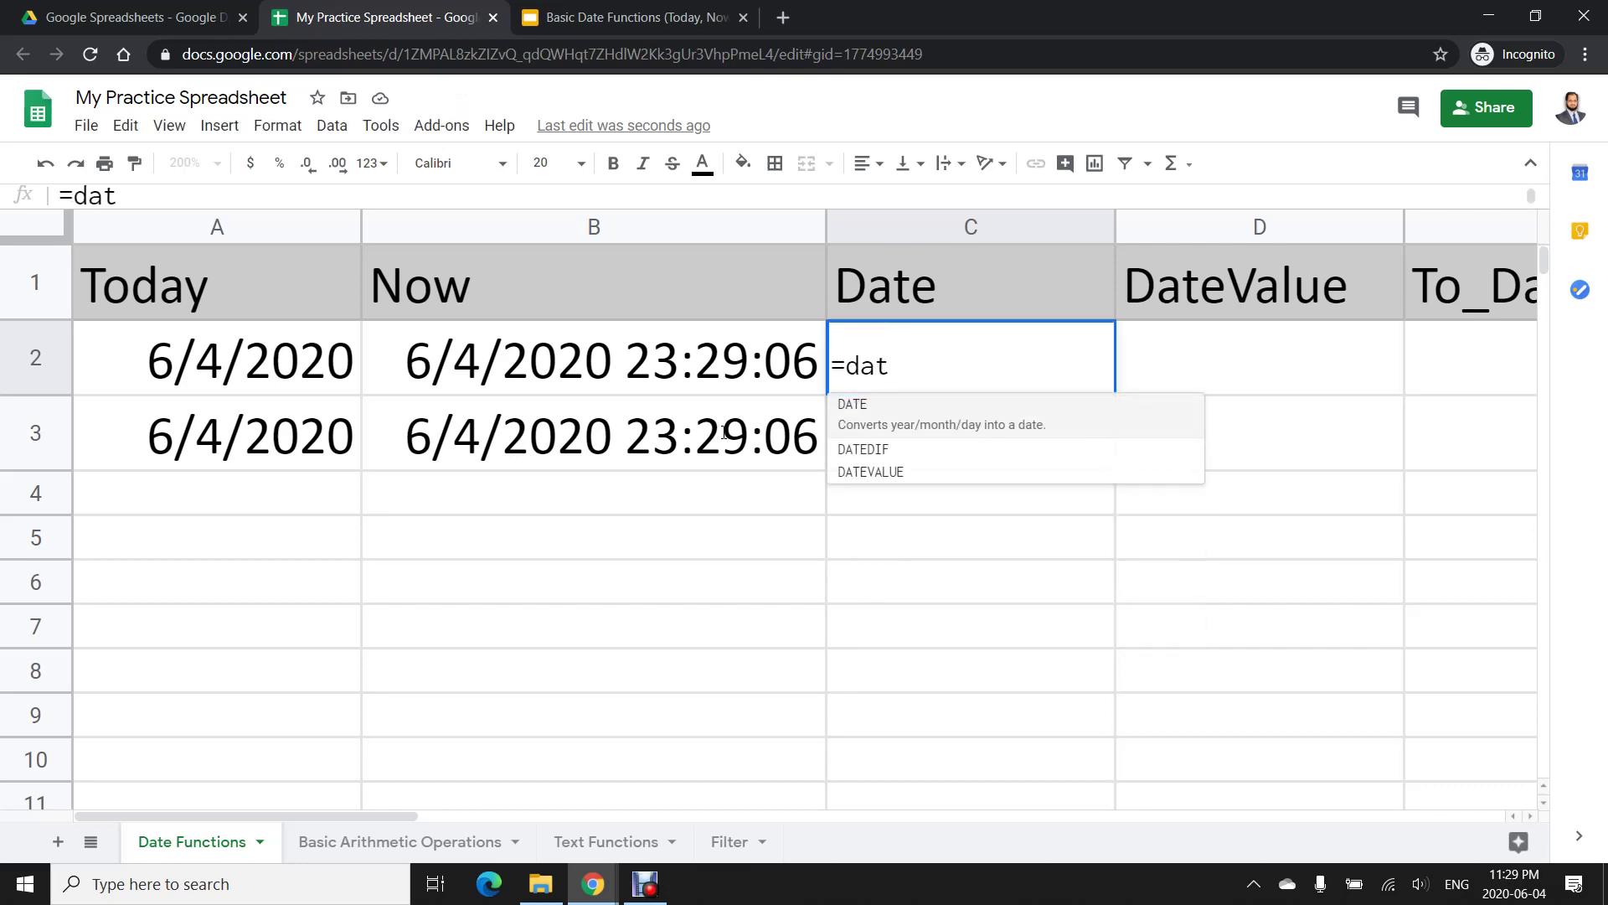
{"action": "key", "text": "Tab"}
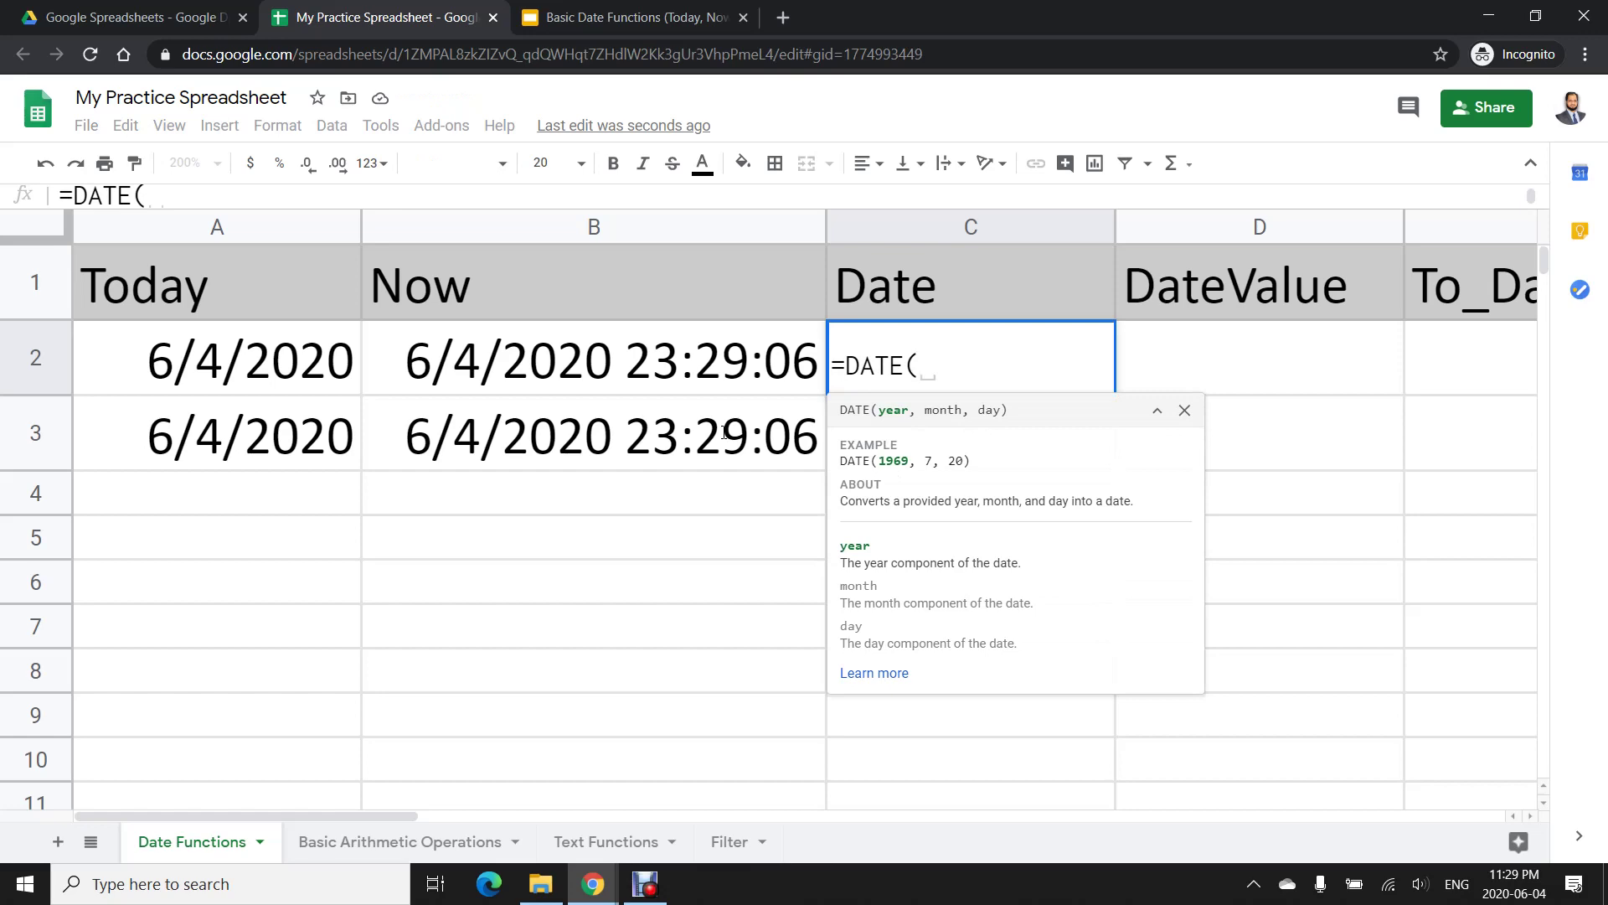
{"action": "type", "text": "201"}
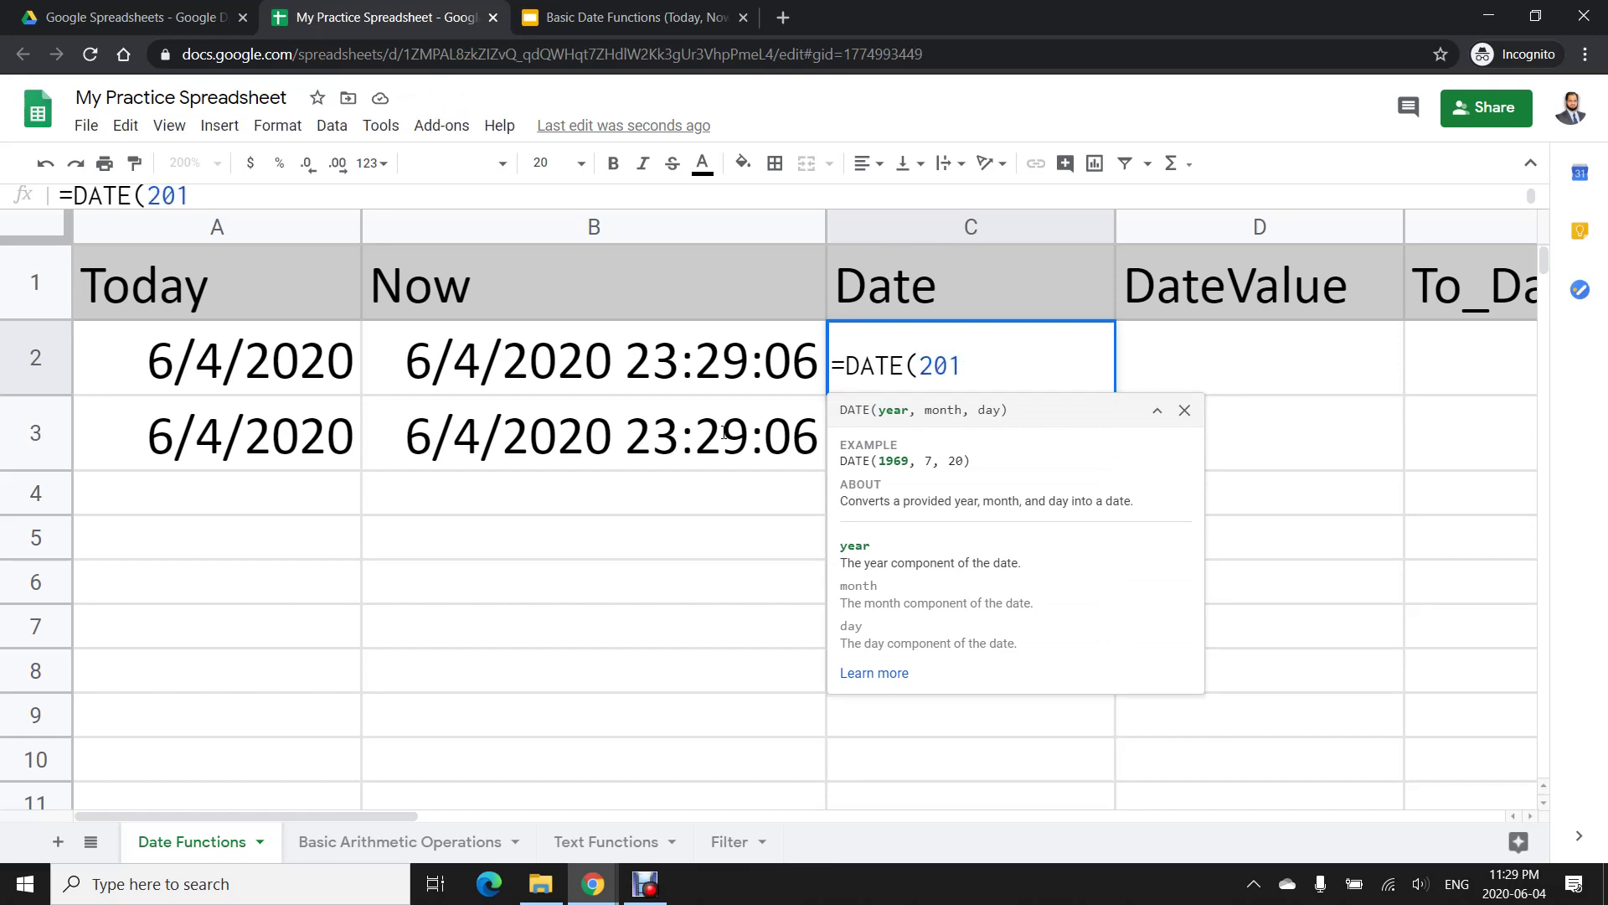
{"action": "type", "text": "0,5,"}
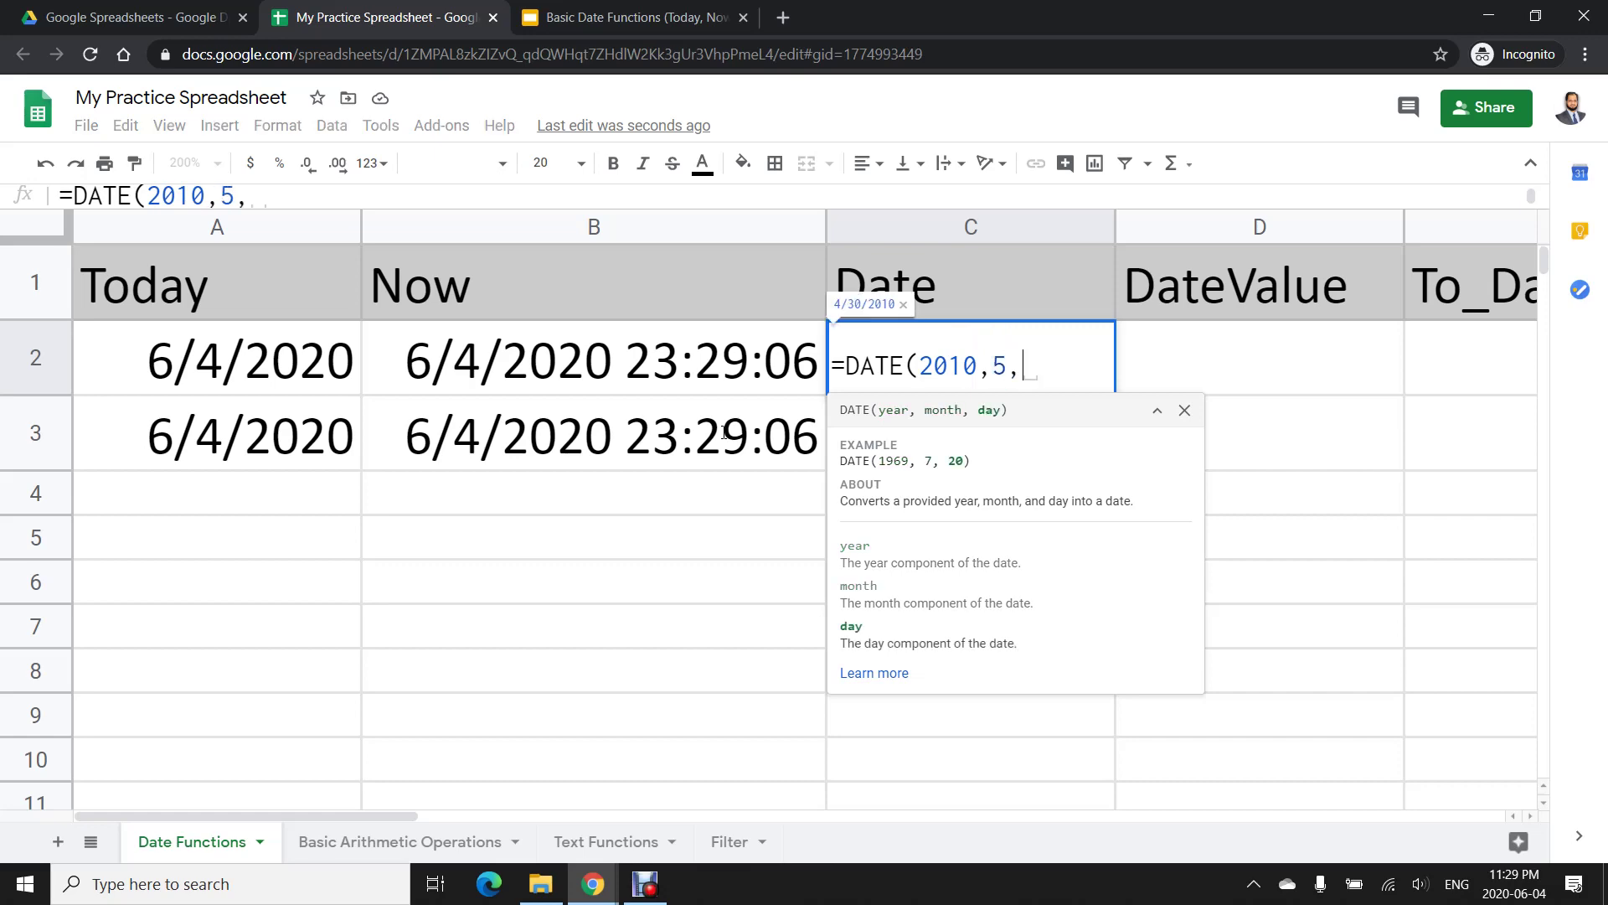
{"action": "type", "text": "1"}
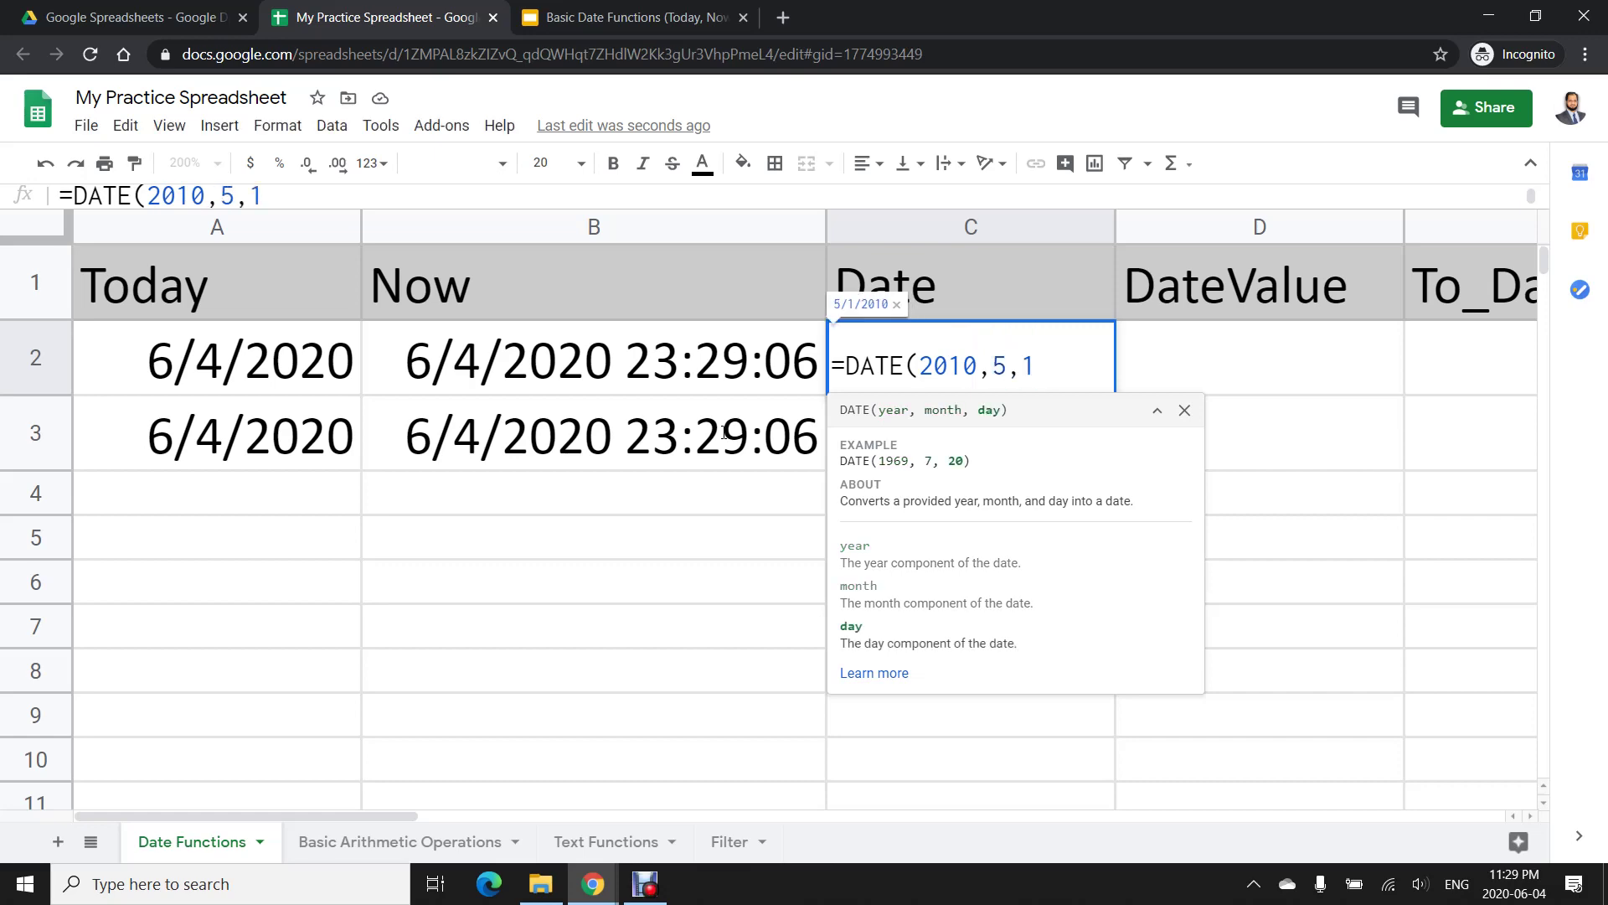
{"action": "key", "text": "Return"}
{"action": "key", "text": "Up"}
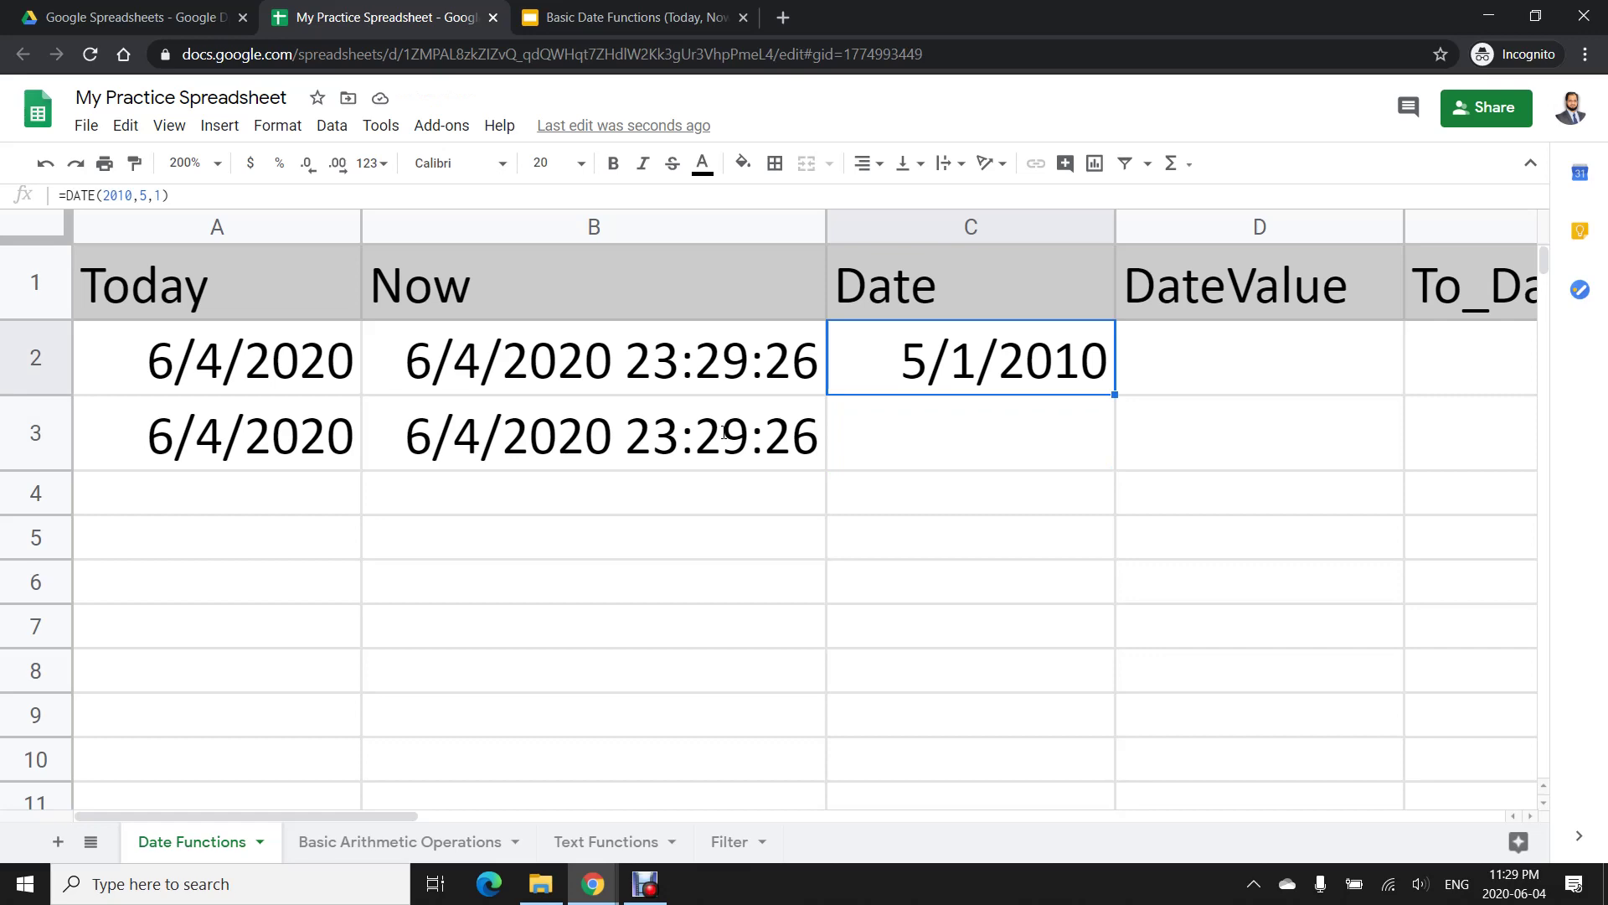
Enter the date components 2015, 5 and 6 in cells A4, A5 and A6
{"action": "key", "text": "Down"}
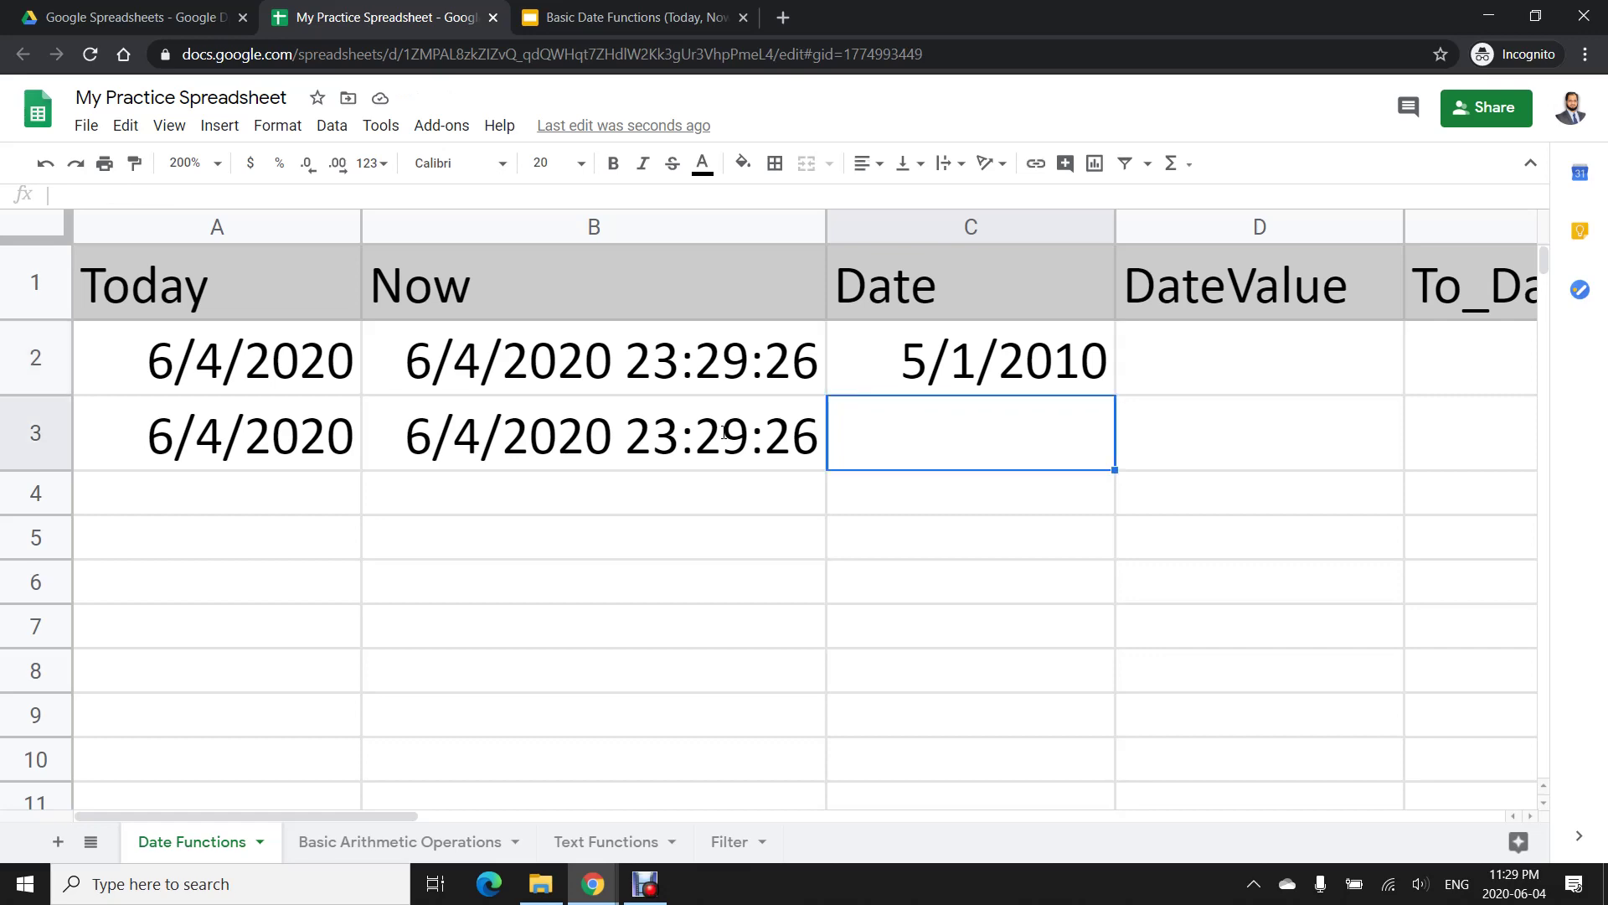
{"action": "key", "text": "Down"}
{"action": "key", "text": "Left"}
{"action": "key", "text": "Left"}
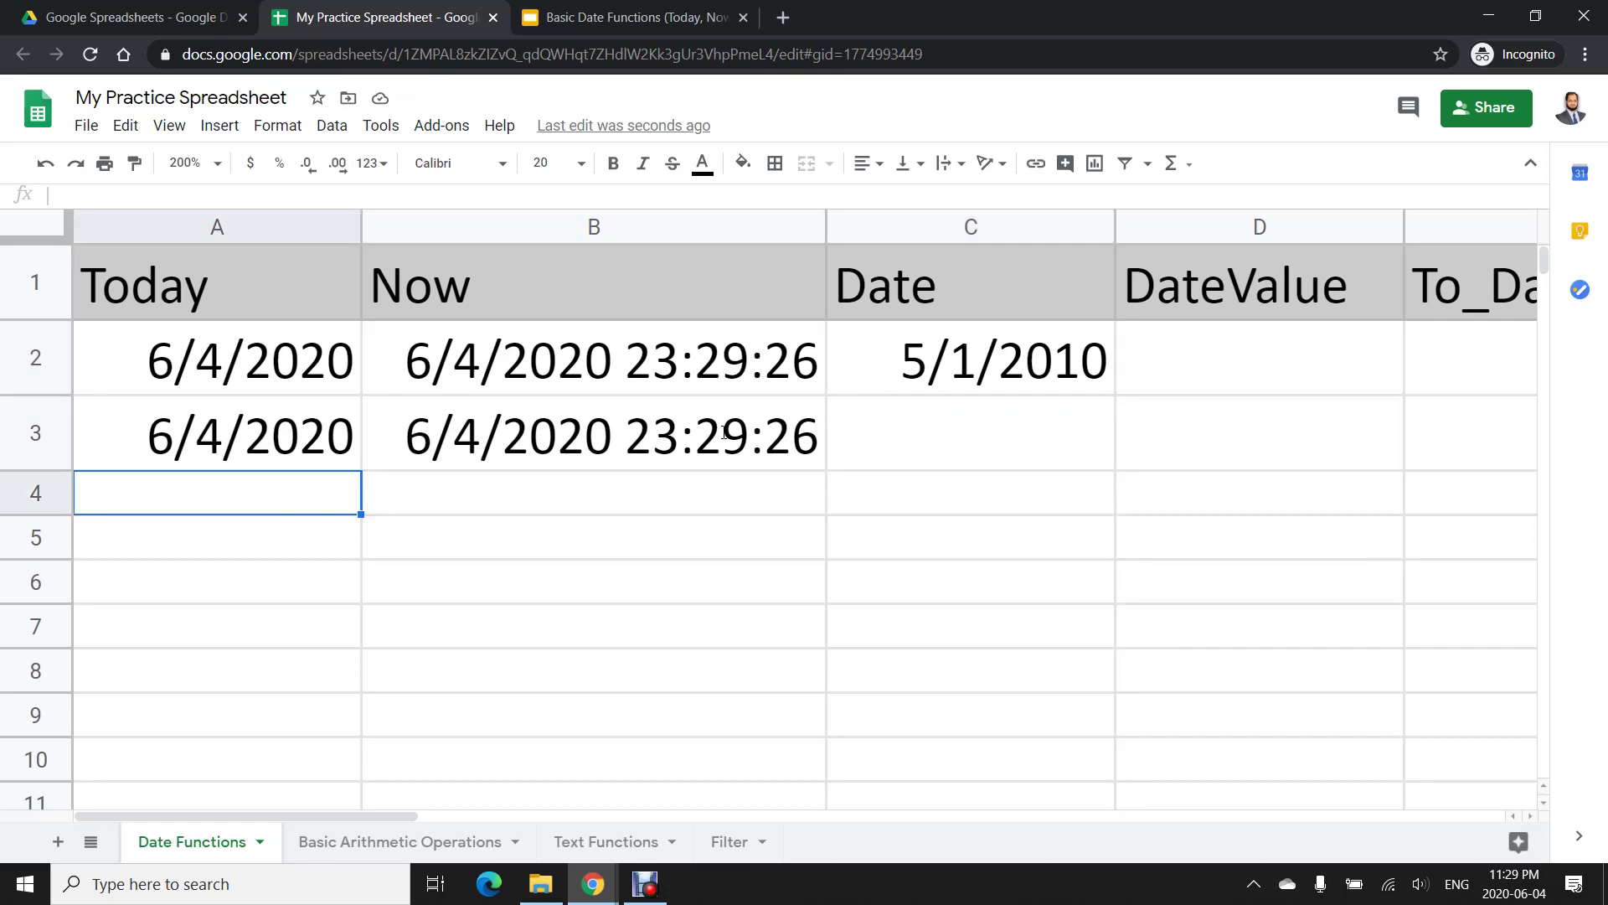
{"action": "type", "text": "2015"}
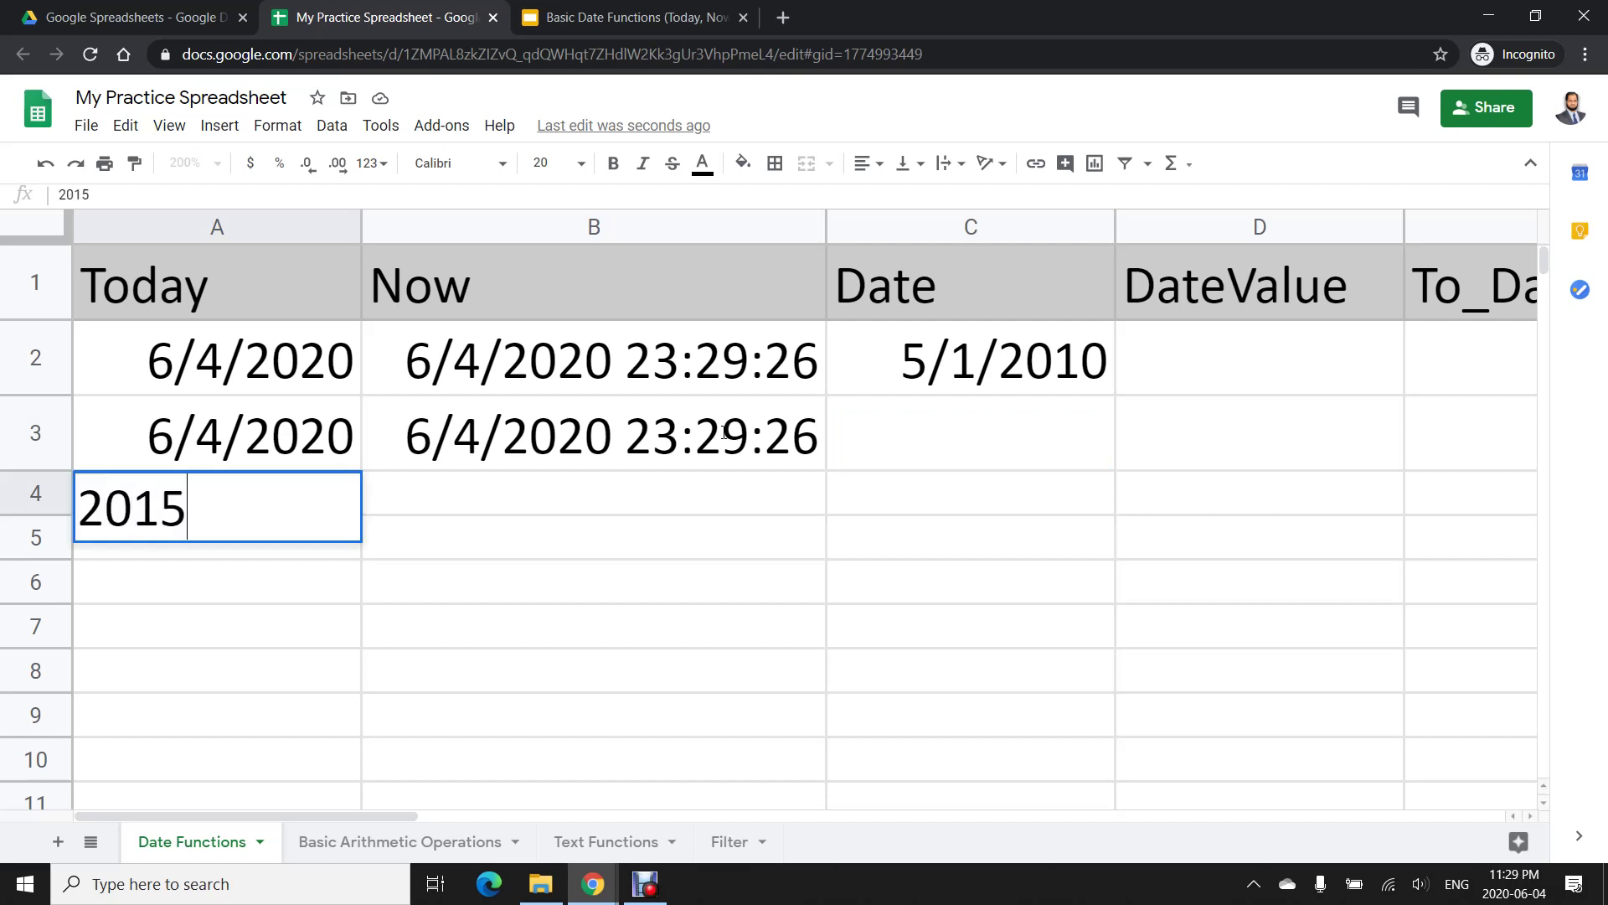
{"action": "key", "text": "Return"}
{"action": "type", "text": "20"}
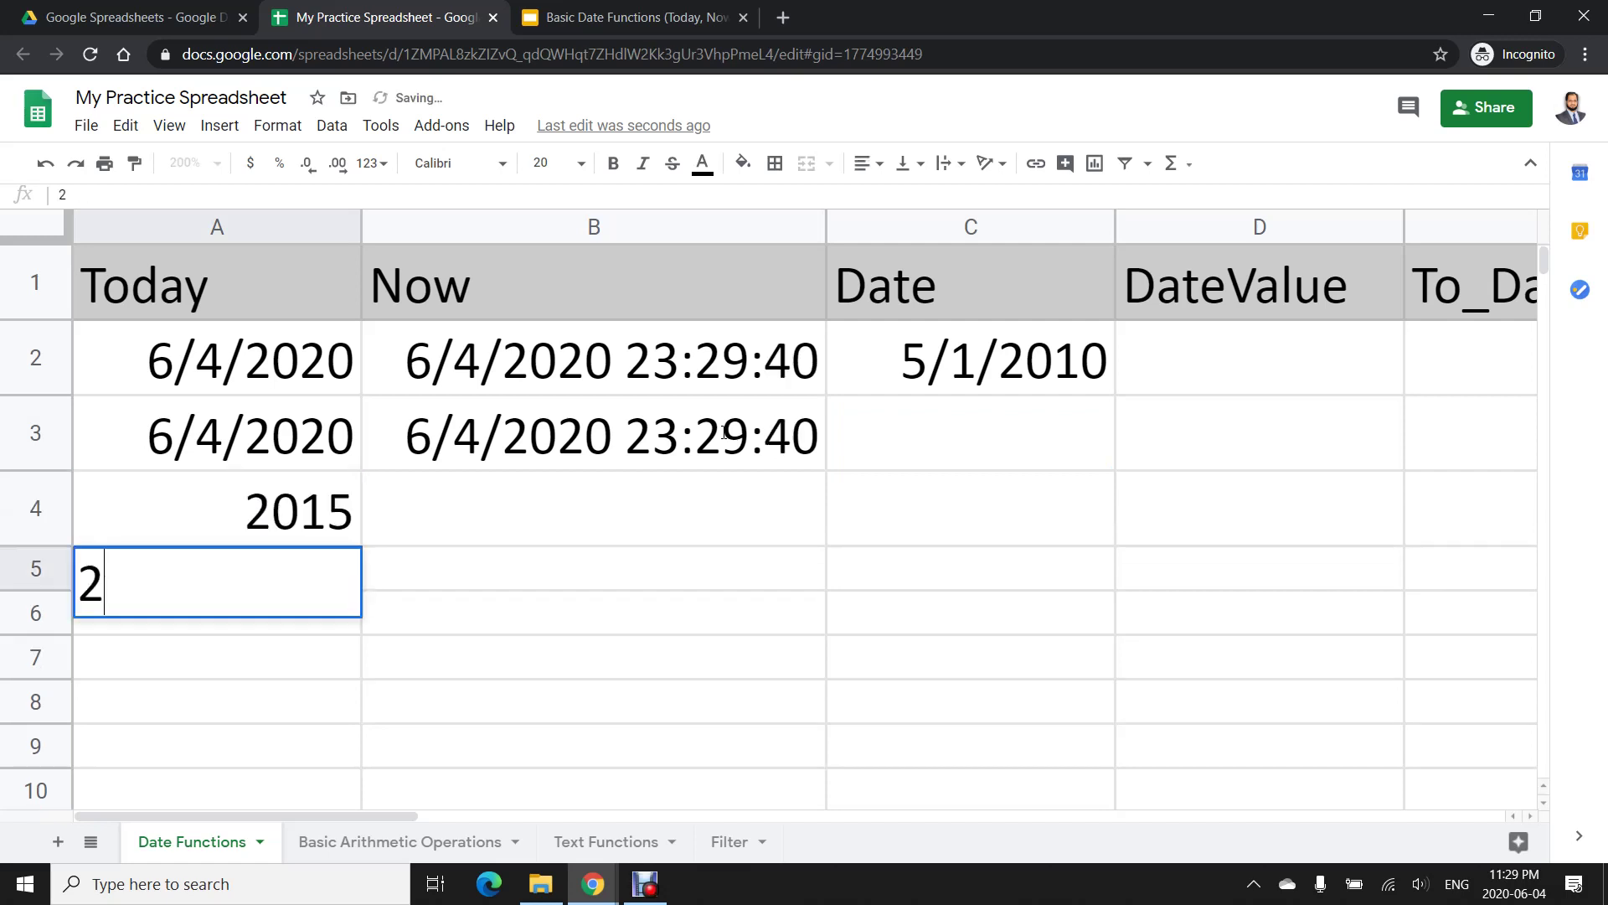
{"action": "key", "text": "Escape"}
{"action": "type", "text": "5"}
{"action": "key", "text": "Return"}
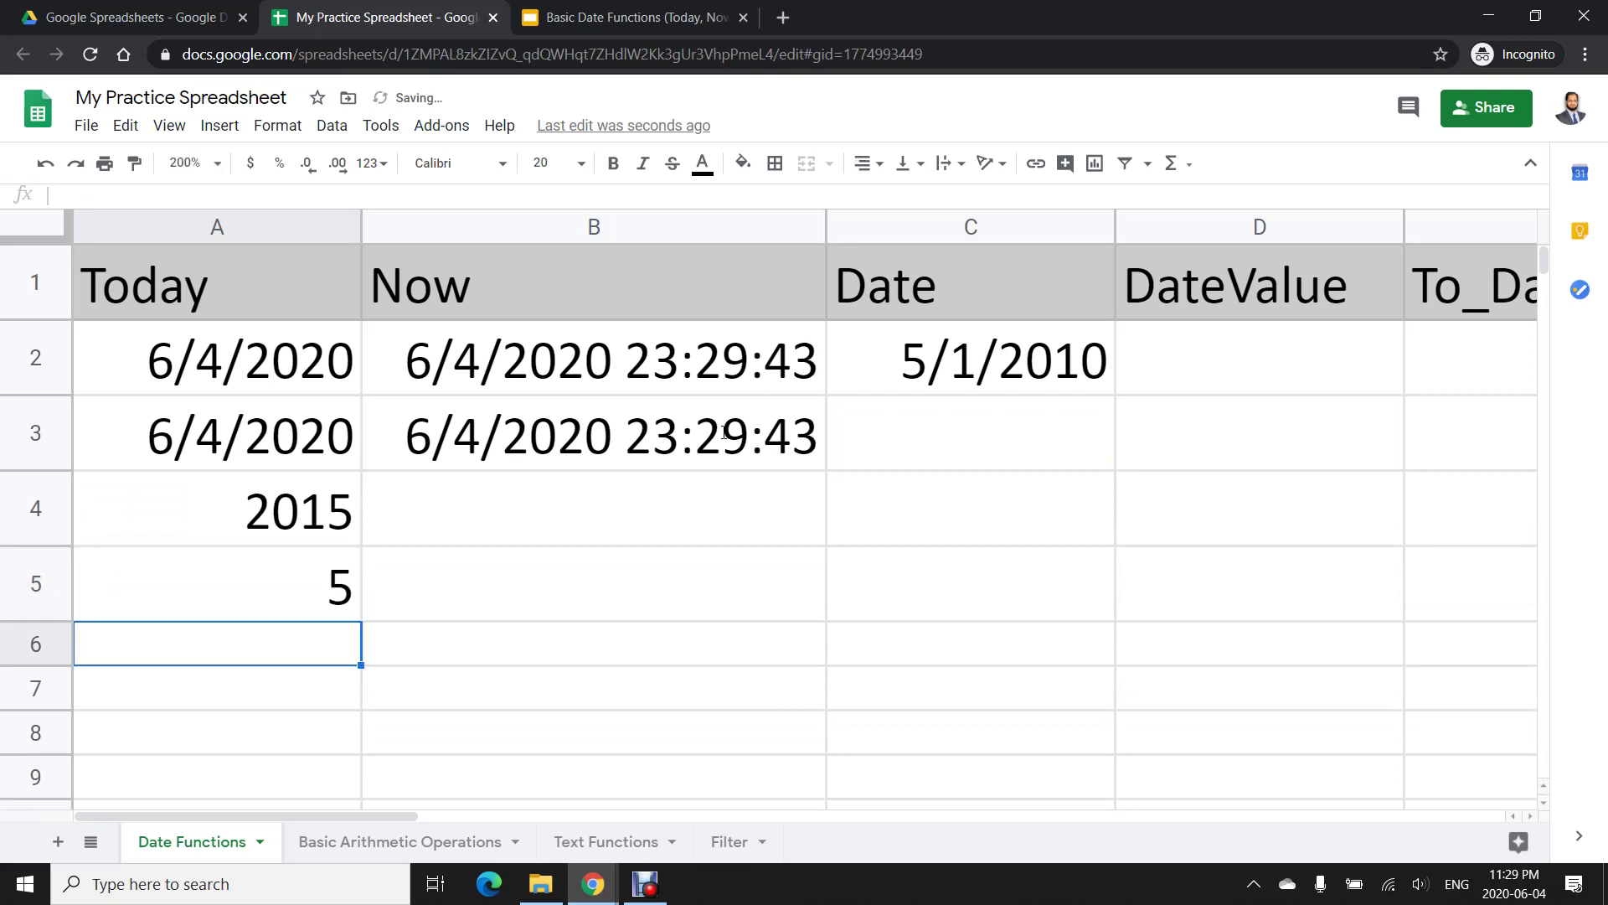
{"action": "type", "text": "6"}
{"action": "key", "text": "Return"}
Enter the formula =DATE(A4,A5,A6) in cell C4 to build a date from the component cells
{"action": "key", "text": "Up"}
{"action": "key", "text": "Up"}
{"action": "key", "text": "Up"}
{"action": "key", "text": "Right"}
{"action": "key", "text": "Right"}
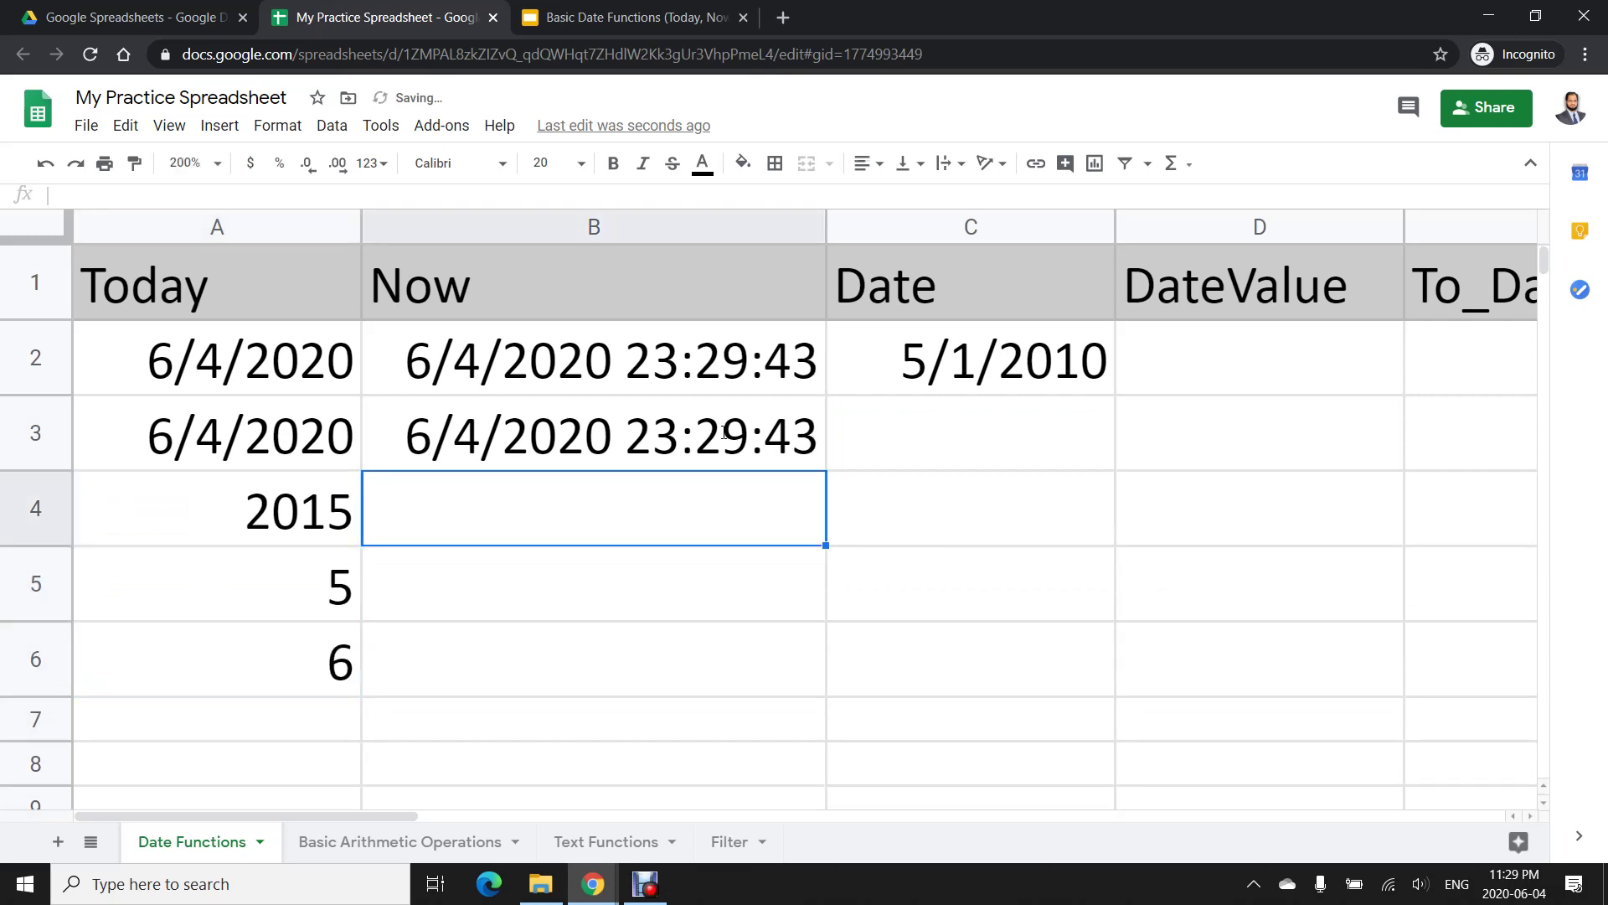
{"action": "type", "text": "=date"}
{"action": "key", "text": "Tab"}
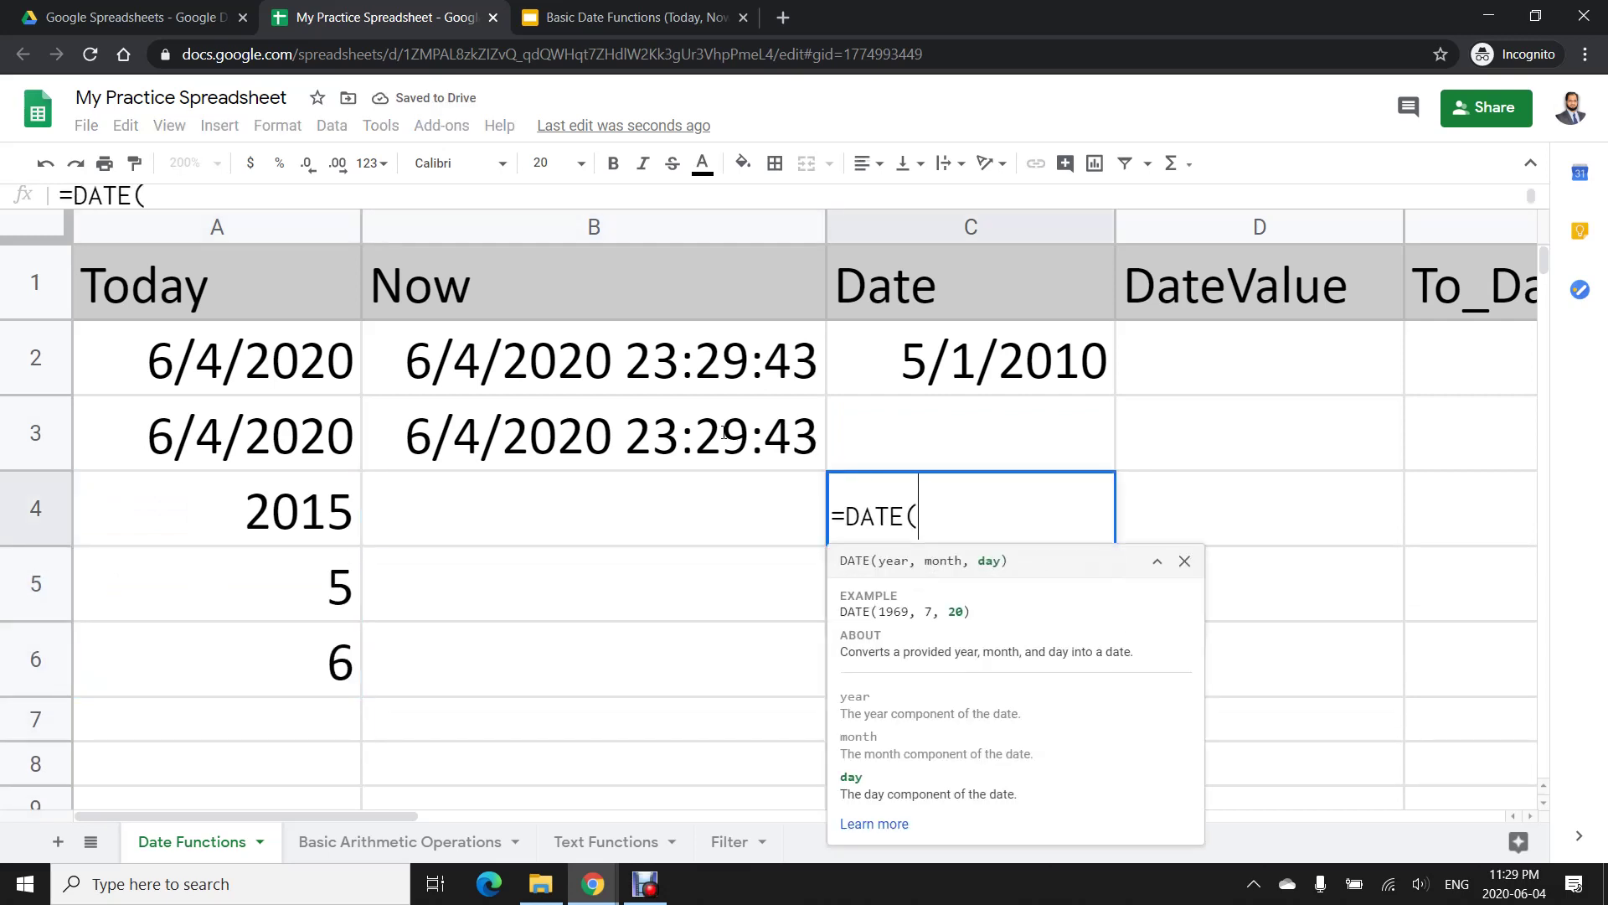
{"action": "left_click", "coordinate": [277, 528]}
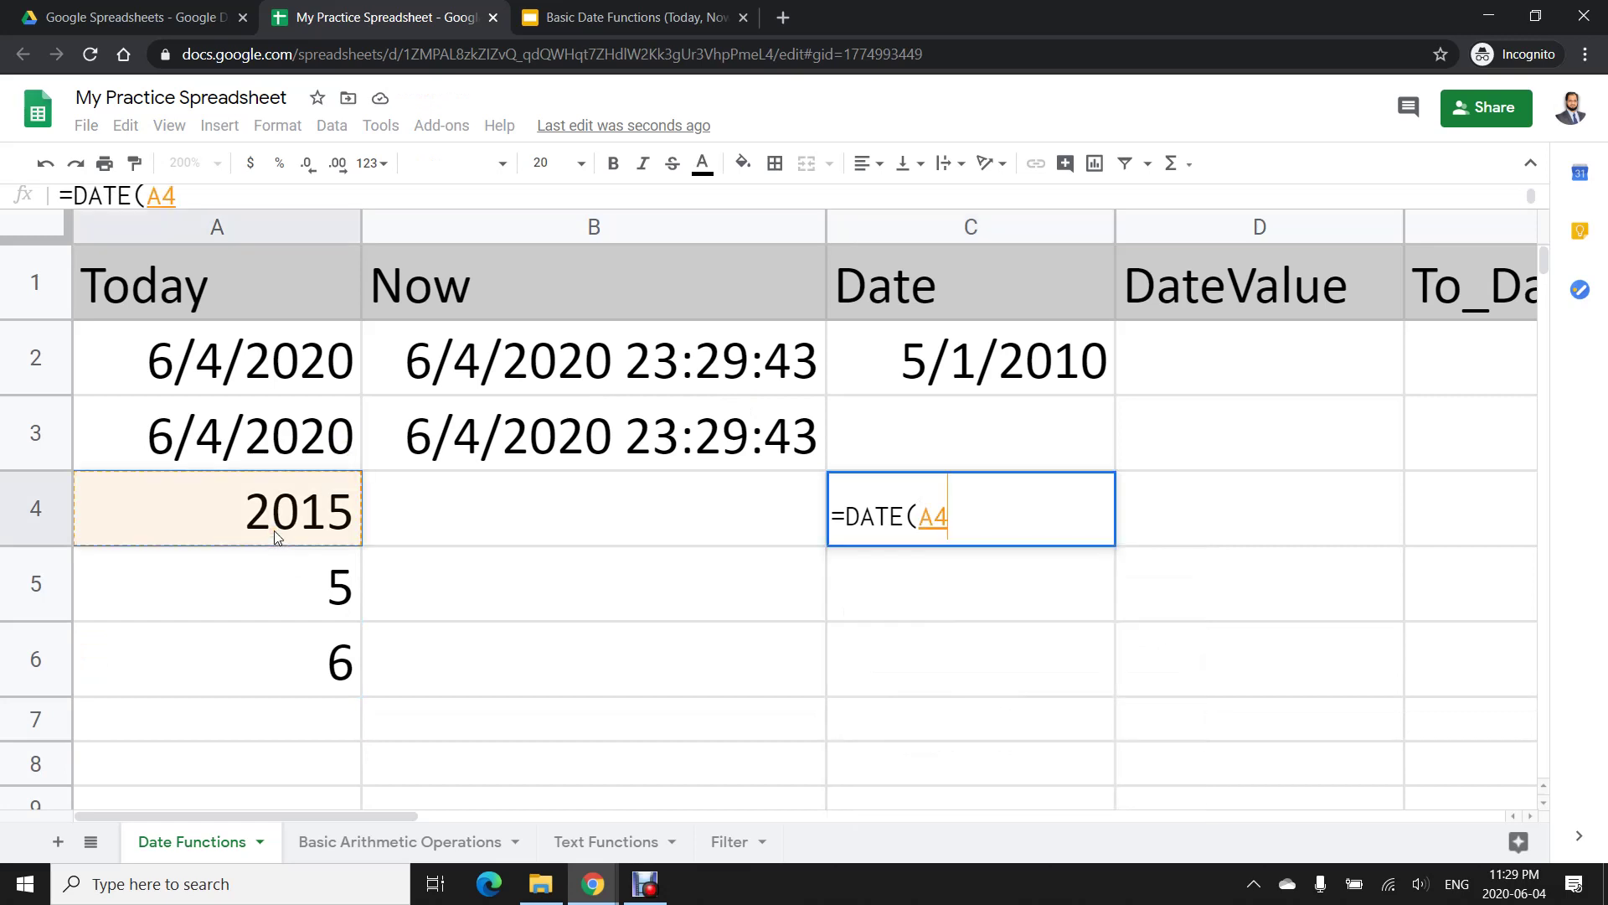
{"action": "type", "text": ","}
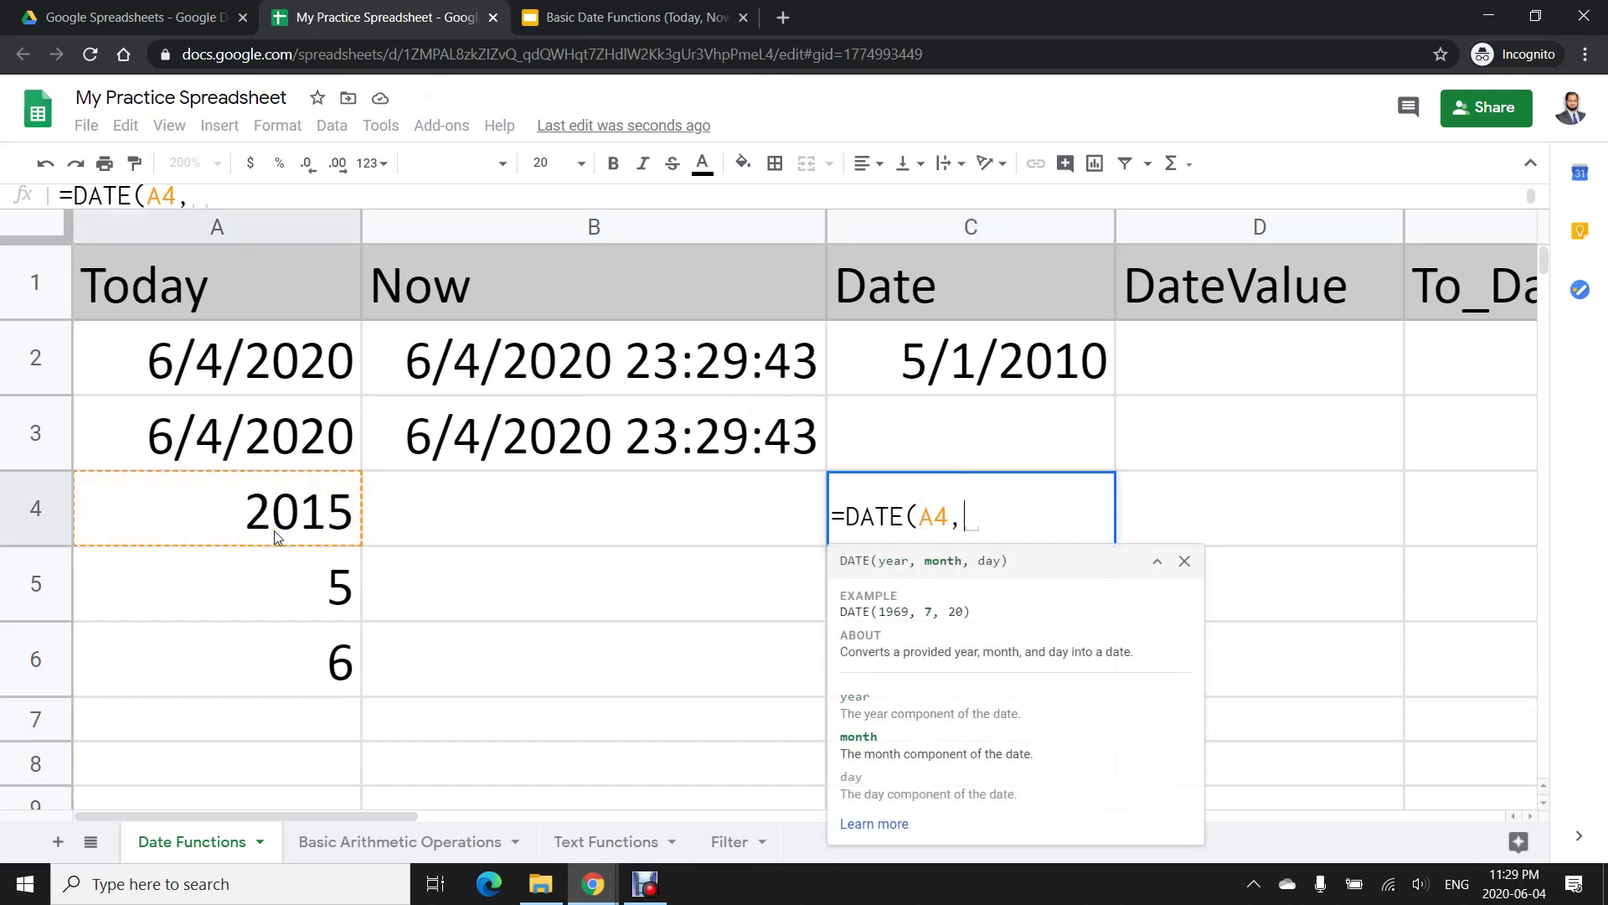
{"action": "left_click", "coordinate": [288, 578]}
{"action": "type", "text": ","}
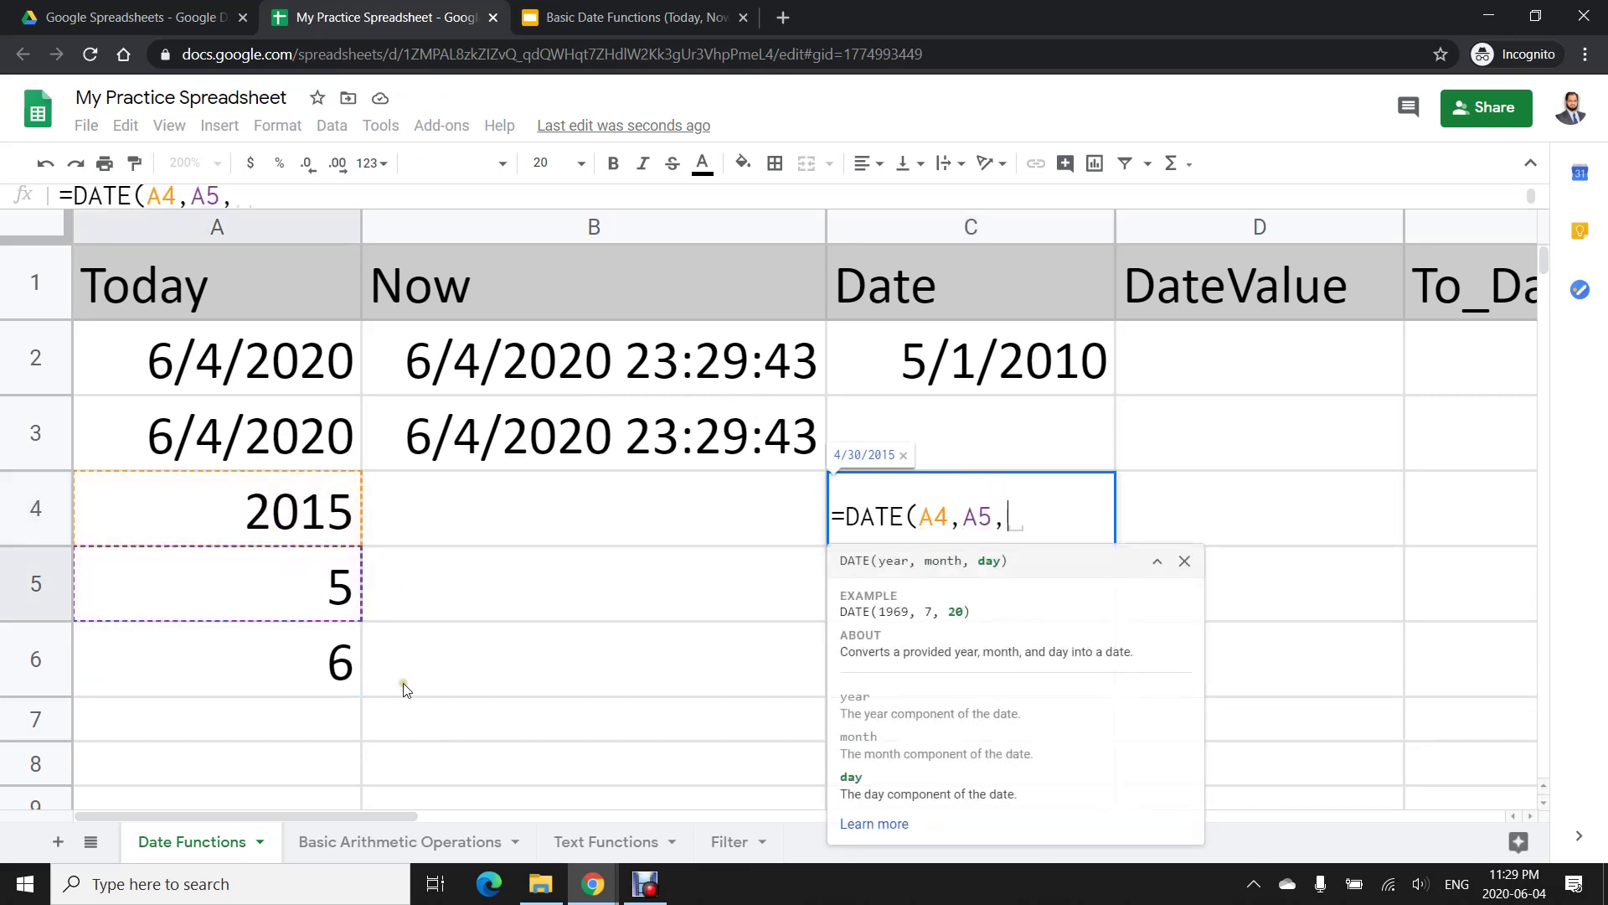
{"action": "left_click", "coordinate": [317, 667]}
{"action": "key", "text": "Return"}
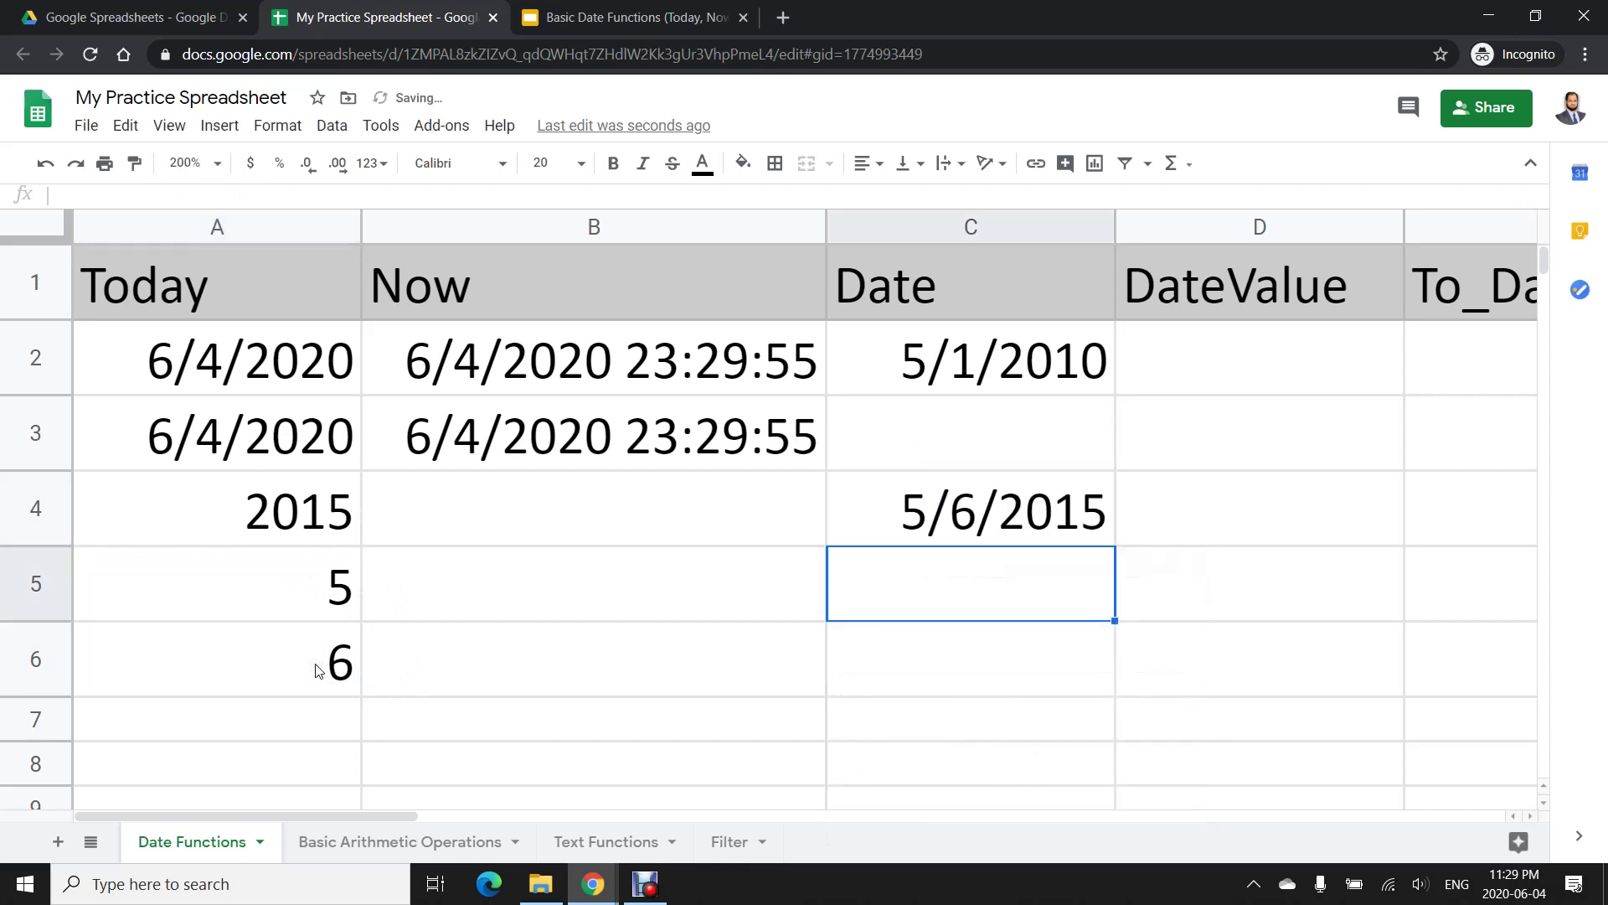
Change the day component in cell A6 to 25
{"action": "key", "text": "Up"}
{"action": "key", "text": "Left"}
{"action": "key", "text": "Left"}
{"action": "key", "text": "Down"}
{"action": "key", "text": "Down"}
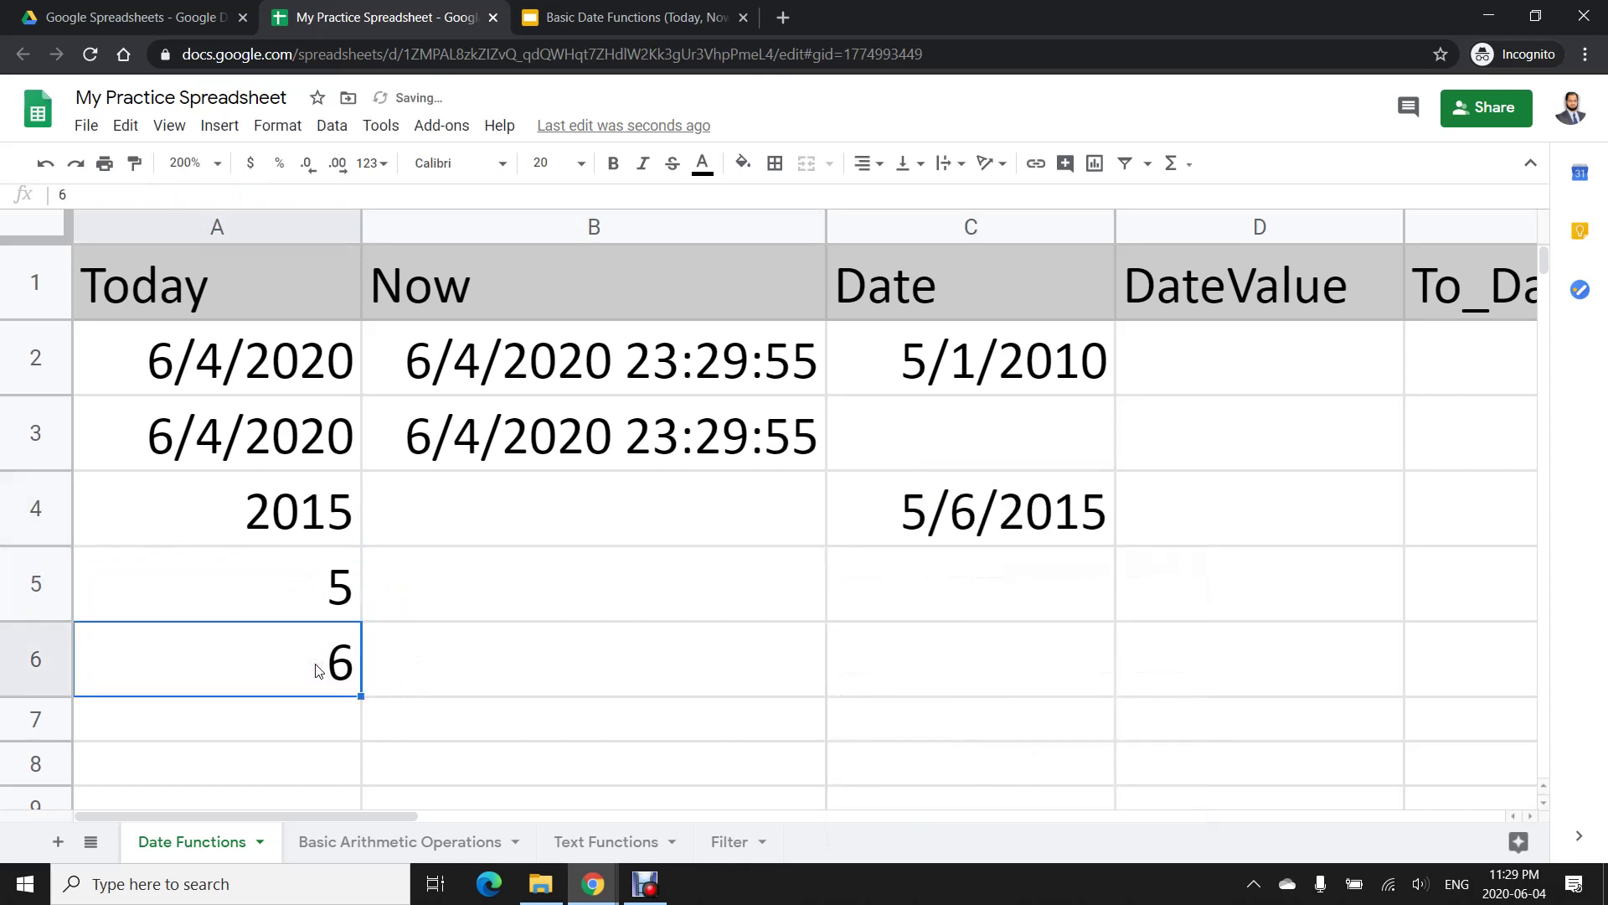
{"action": "type", "text": "25"}
{"action": "key", "text": "Return"}
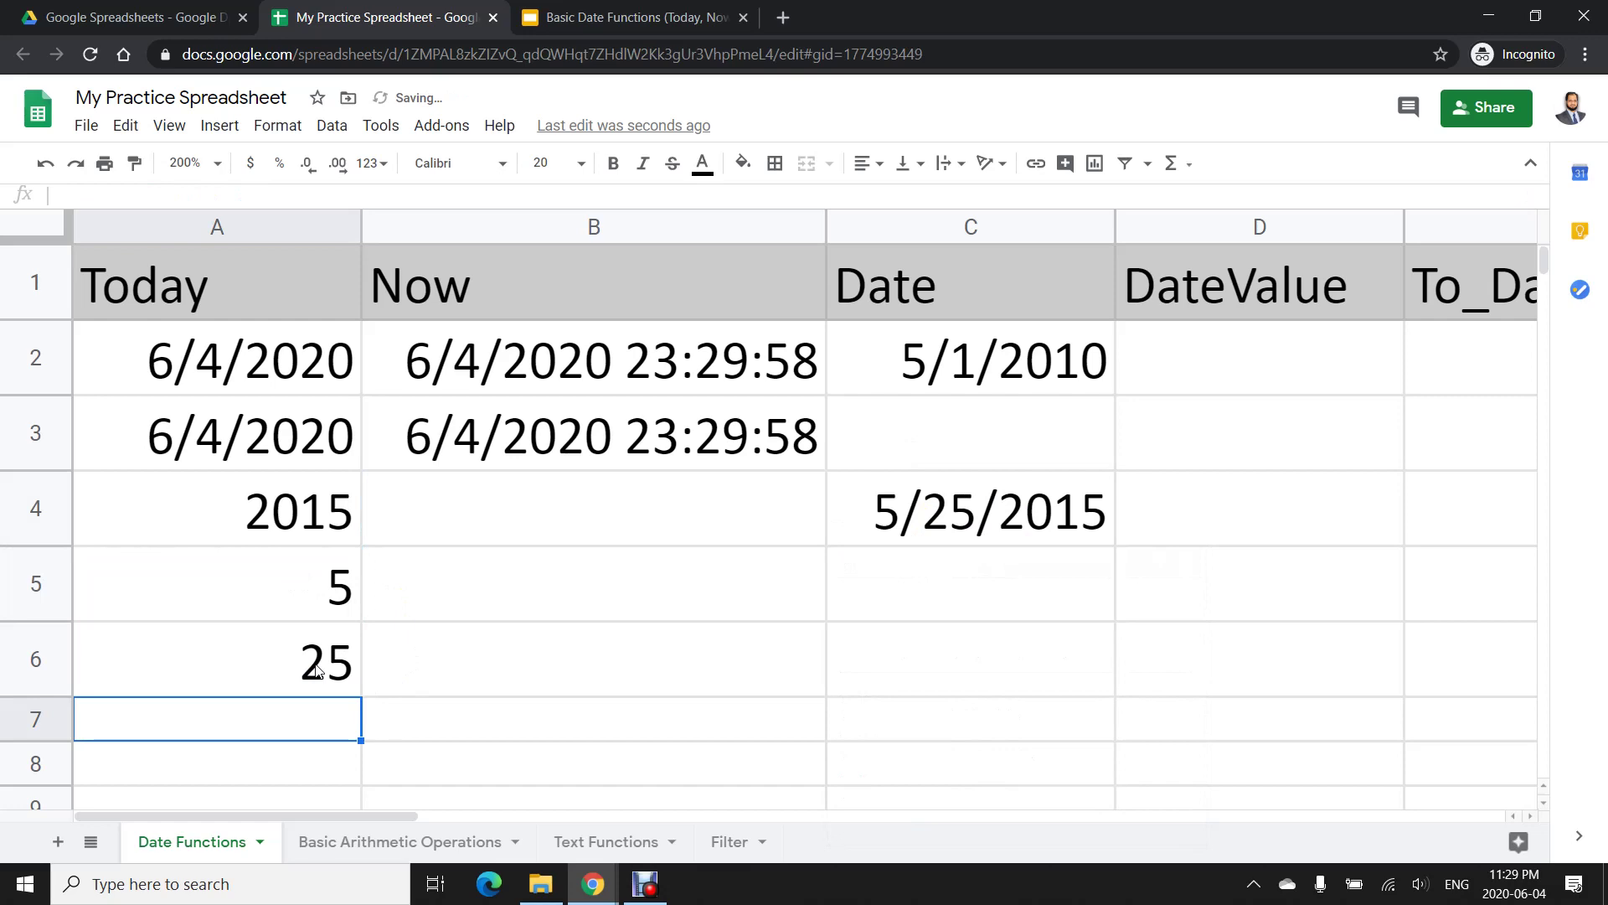
Set the day component in cell A6 to 30 and select the DATE formula in cell C4
{"action": "key", "text": "Up"}
{"action": "type", "text": "30"}
{"action": "key", "text": "Return"}
{"action": "key", "text": "Up"}
{"action": "key", "text": "Up"}
{"action": "key", "text": "Up"}
{"action": "key", "text": "Right"}
{"action": "key", "text": "Right"}
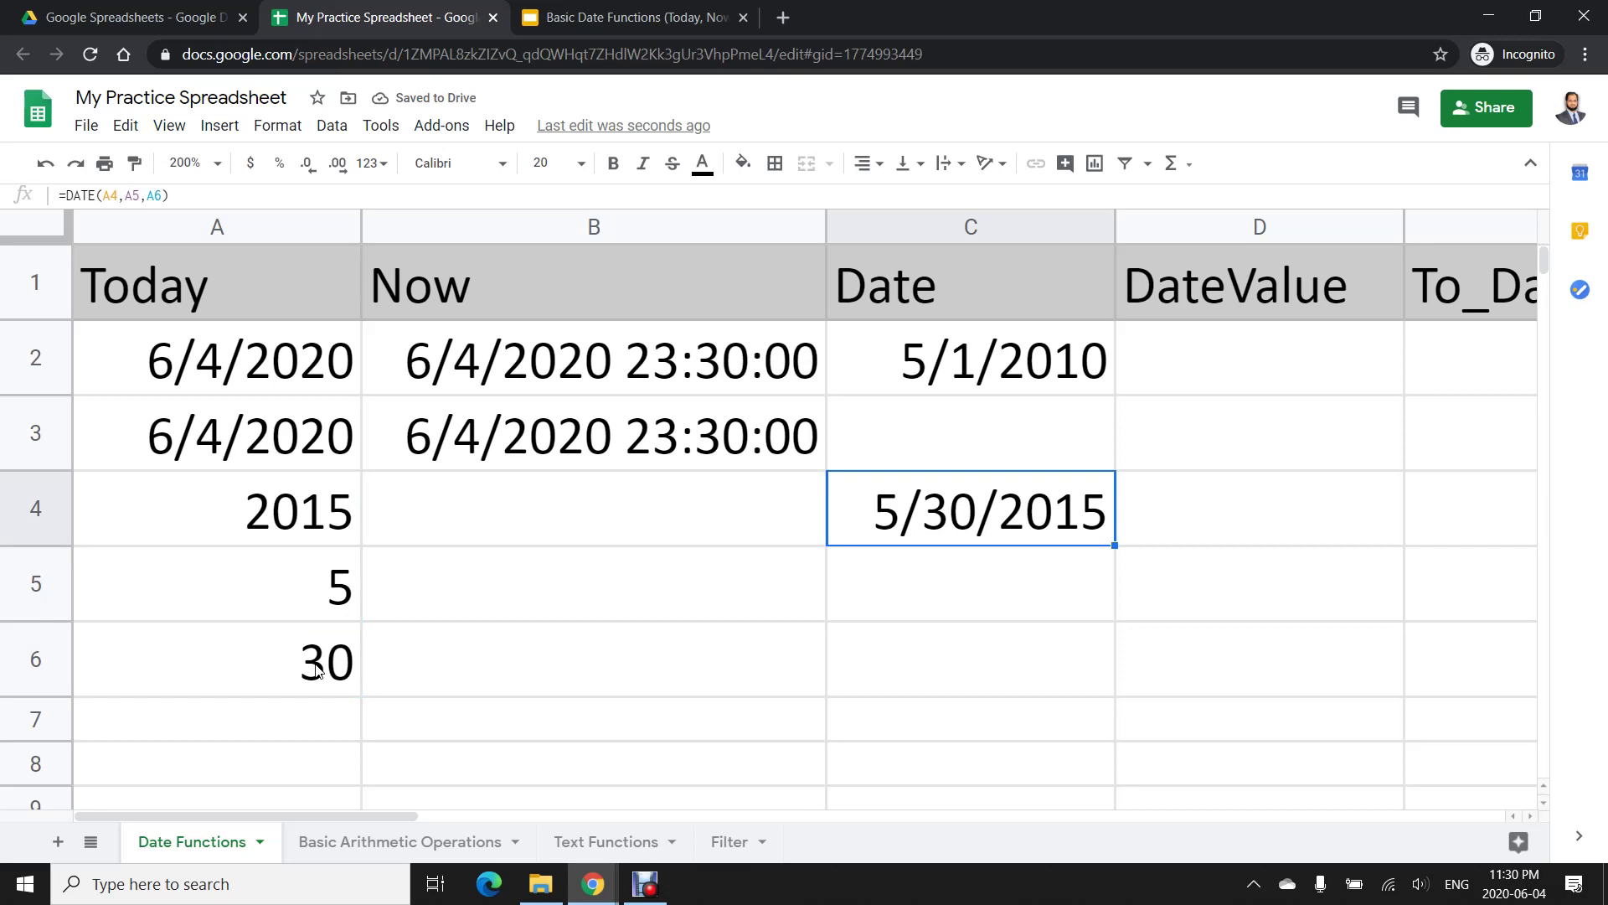
Enter the formula =DATEVALUE(C2) in cell D2 under the DateValue header
{"action": "key", "text": "Right"}
{"action": "key", "text": "Right"}
{"action": "key", "text": "Left"}
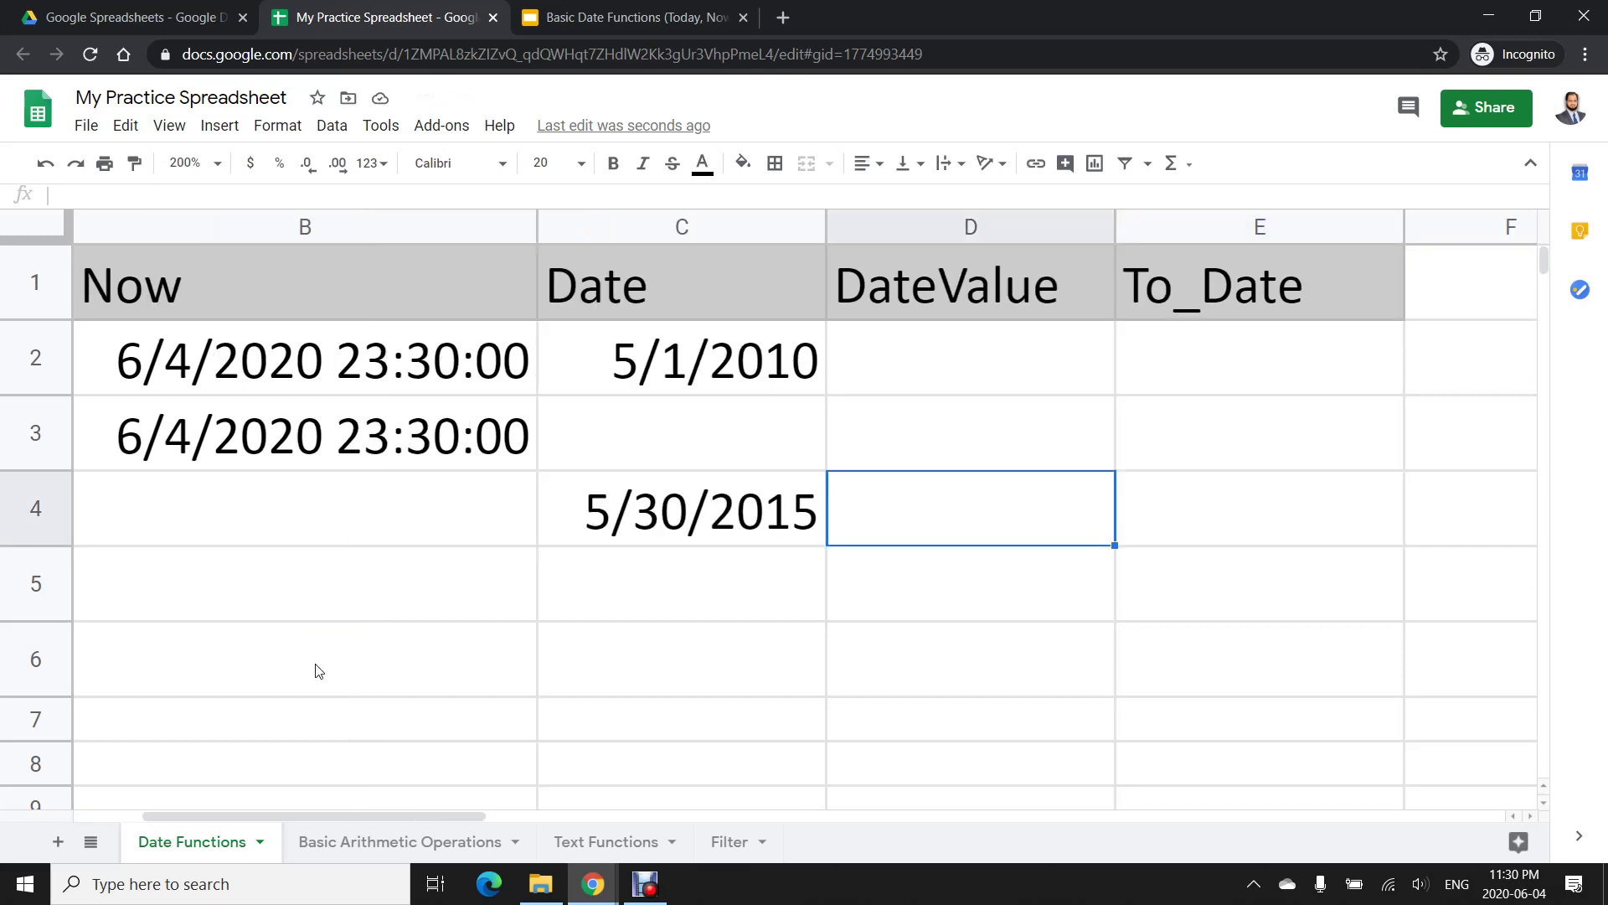
{"action": "key", "text": "Up"}
{"action": "key", "text": "Up"}
{"action": "key", "text": "Left"}
{"action": "key", "text": "Right"}
{"action": "type", "text": "=date"}
{"action": "key", "text": "Down"}
{"action": "key", "text": "Down"}
{"action": "key", "text": "Tab"}
{"action": "key", "text": "Left"}
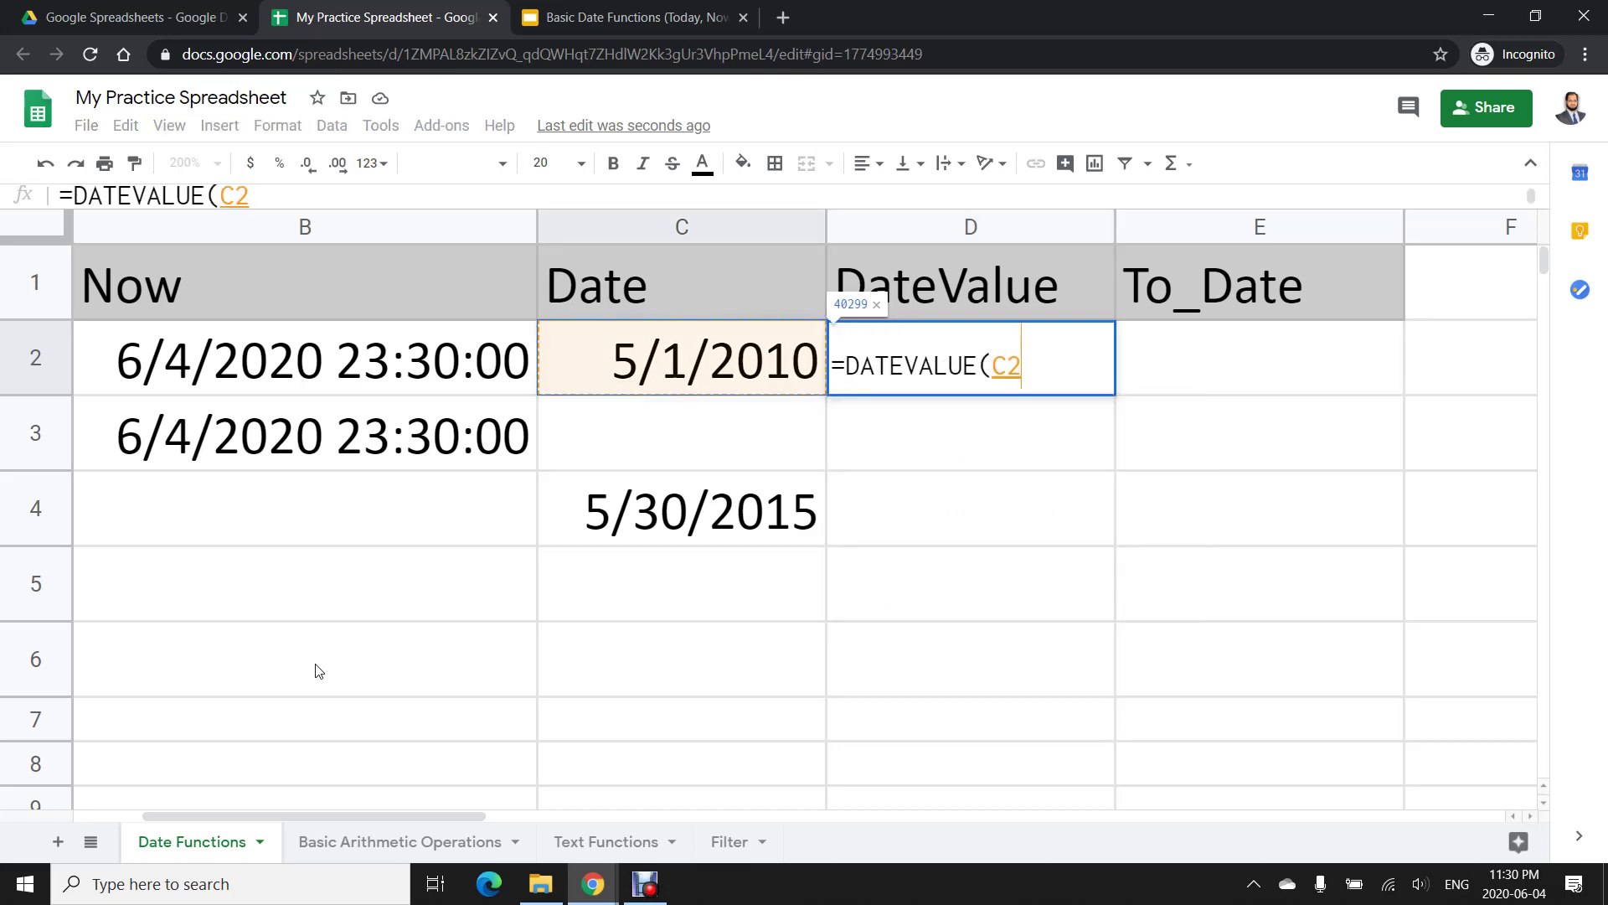
{"action": "type", "text": ")"}
{"action": "key", "text": "Return"}
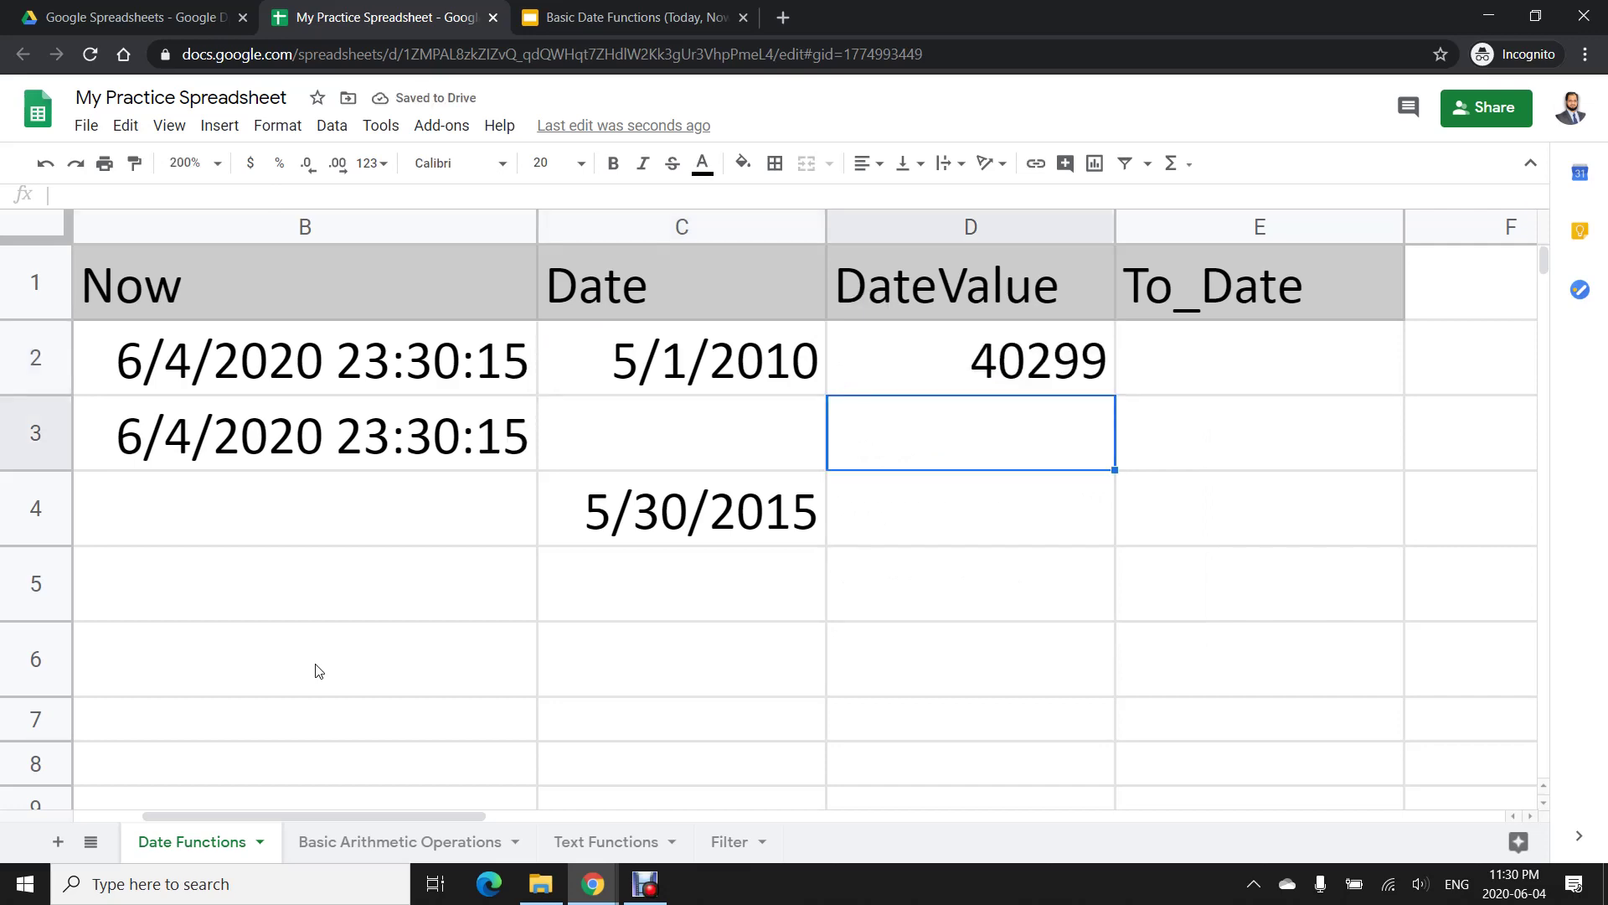
Change the year in the DATE formula in cell C2 to 1910
{"action": "key", "text": "Up"}
{"action": "key", "text": "Left"}
{"action": "key", "text": "Return"}
{"action": "type", "text": "\\"}
{"action": "key", "text": "BackSpace"}
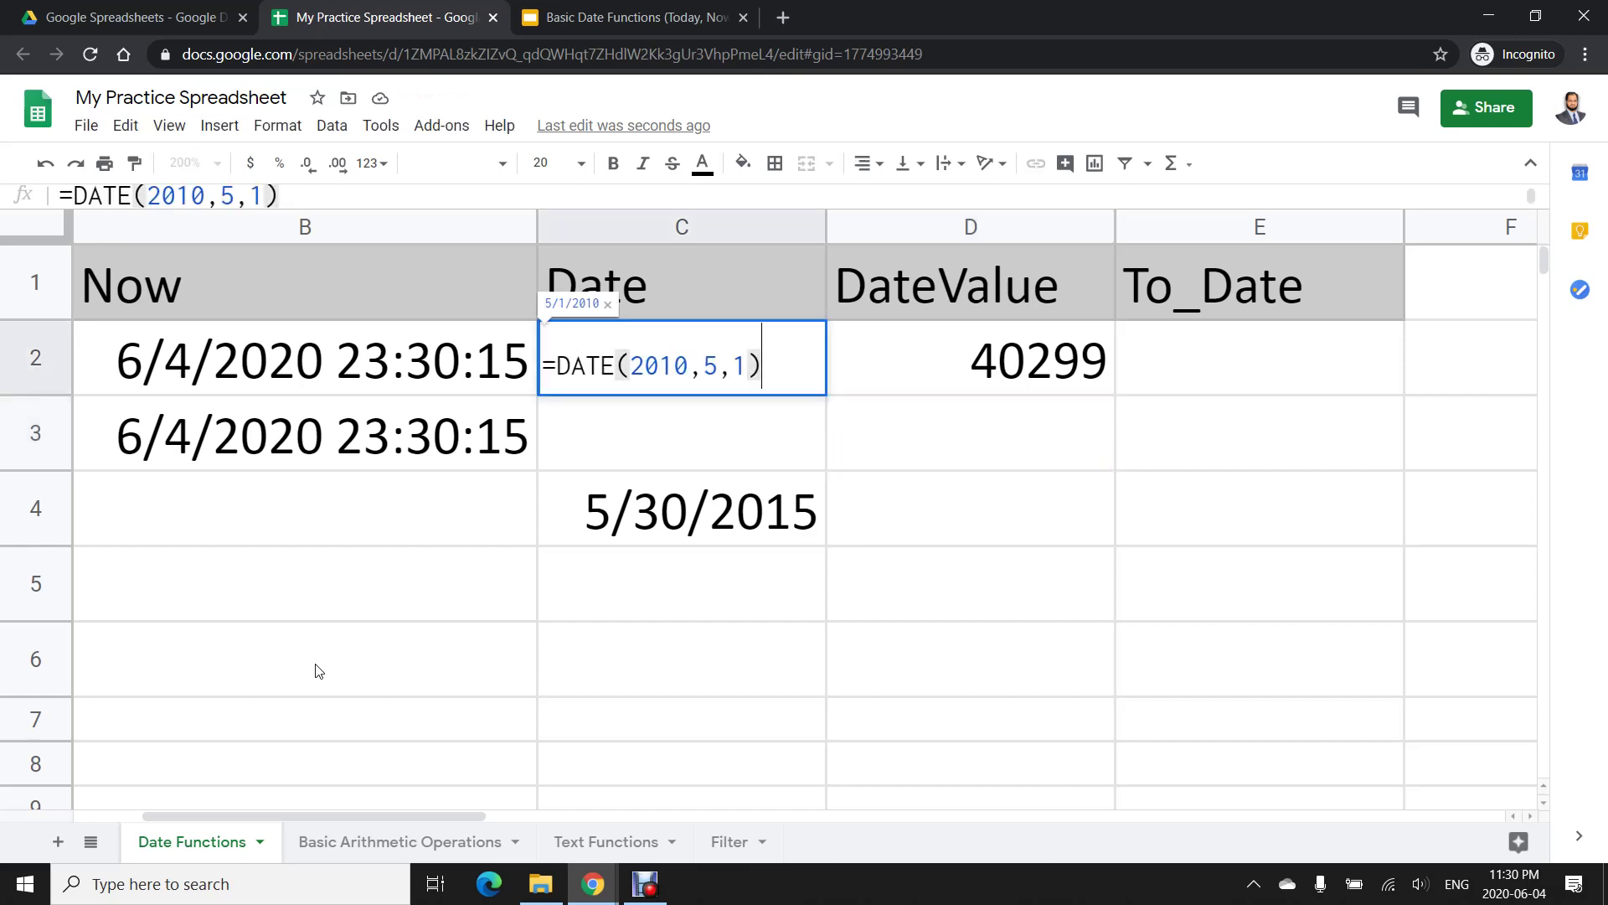
{"action": "key", "text": "Left"}
{"action": "key", "text": "Left"}
{"action": "key", "text": "Left"}
{"action": "key", "text": "Left"}
{"action": "key", "text": "Left"}
{"action": "key", "text": "Left"}
{"action": "key", "text": "Left"}
{"action": "key", "text": "BackSpace"}
{"action": "key", "text": "BackSpace"}
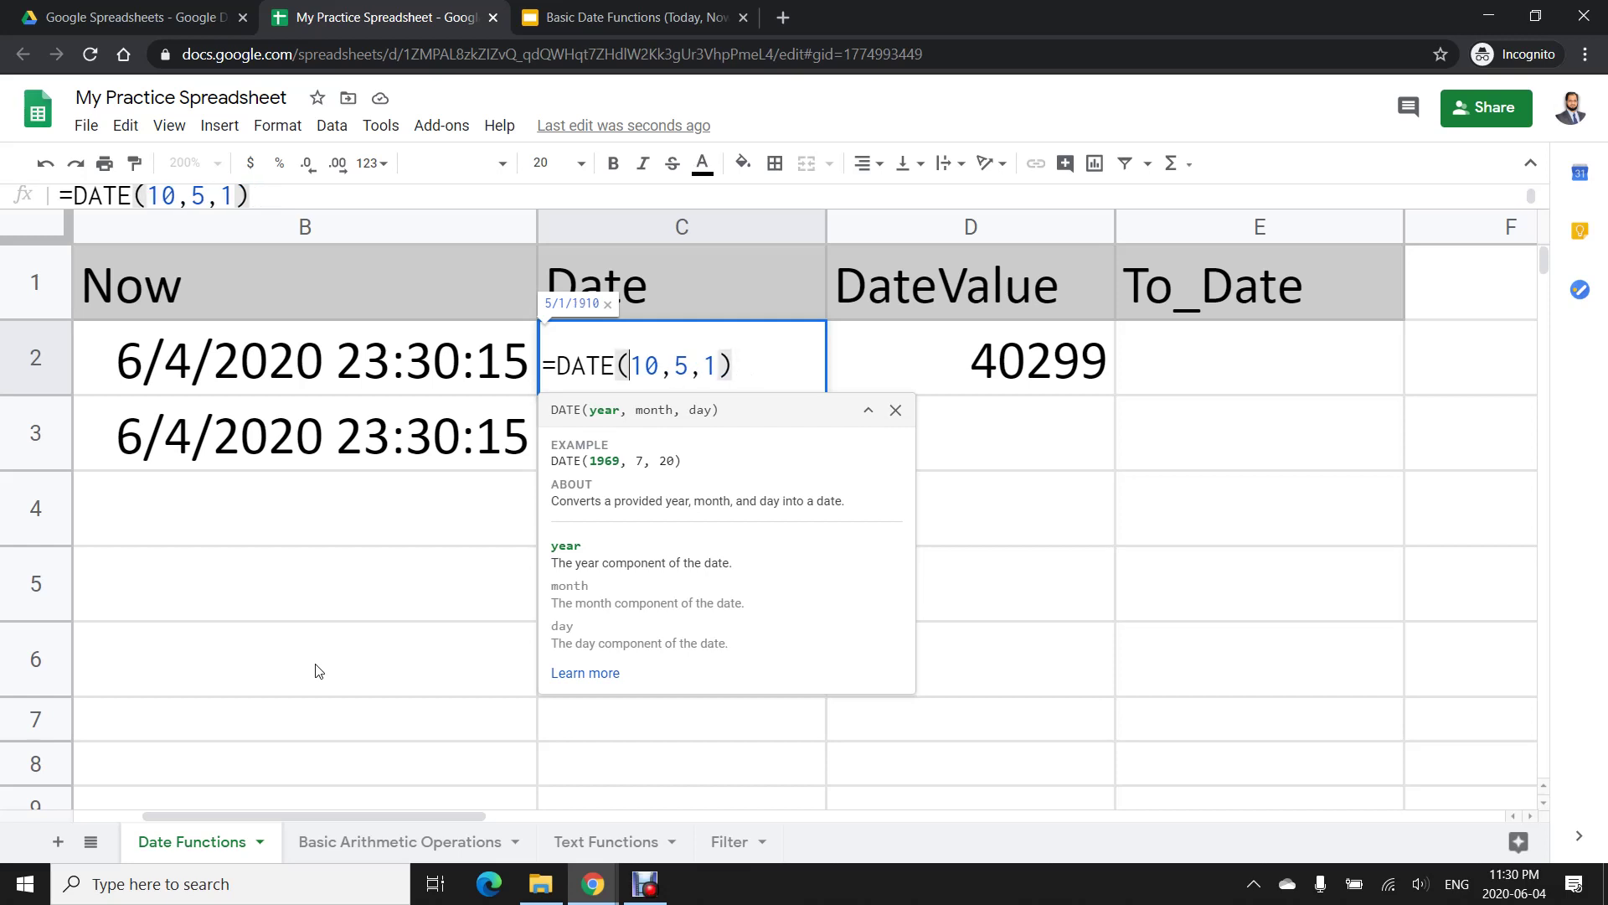
{"action": "type", "text": "00"}
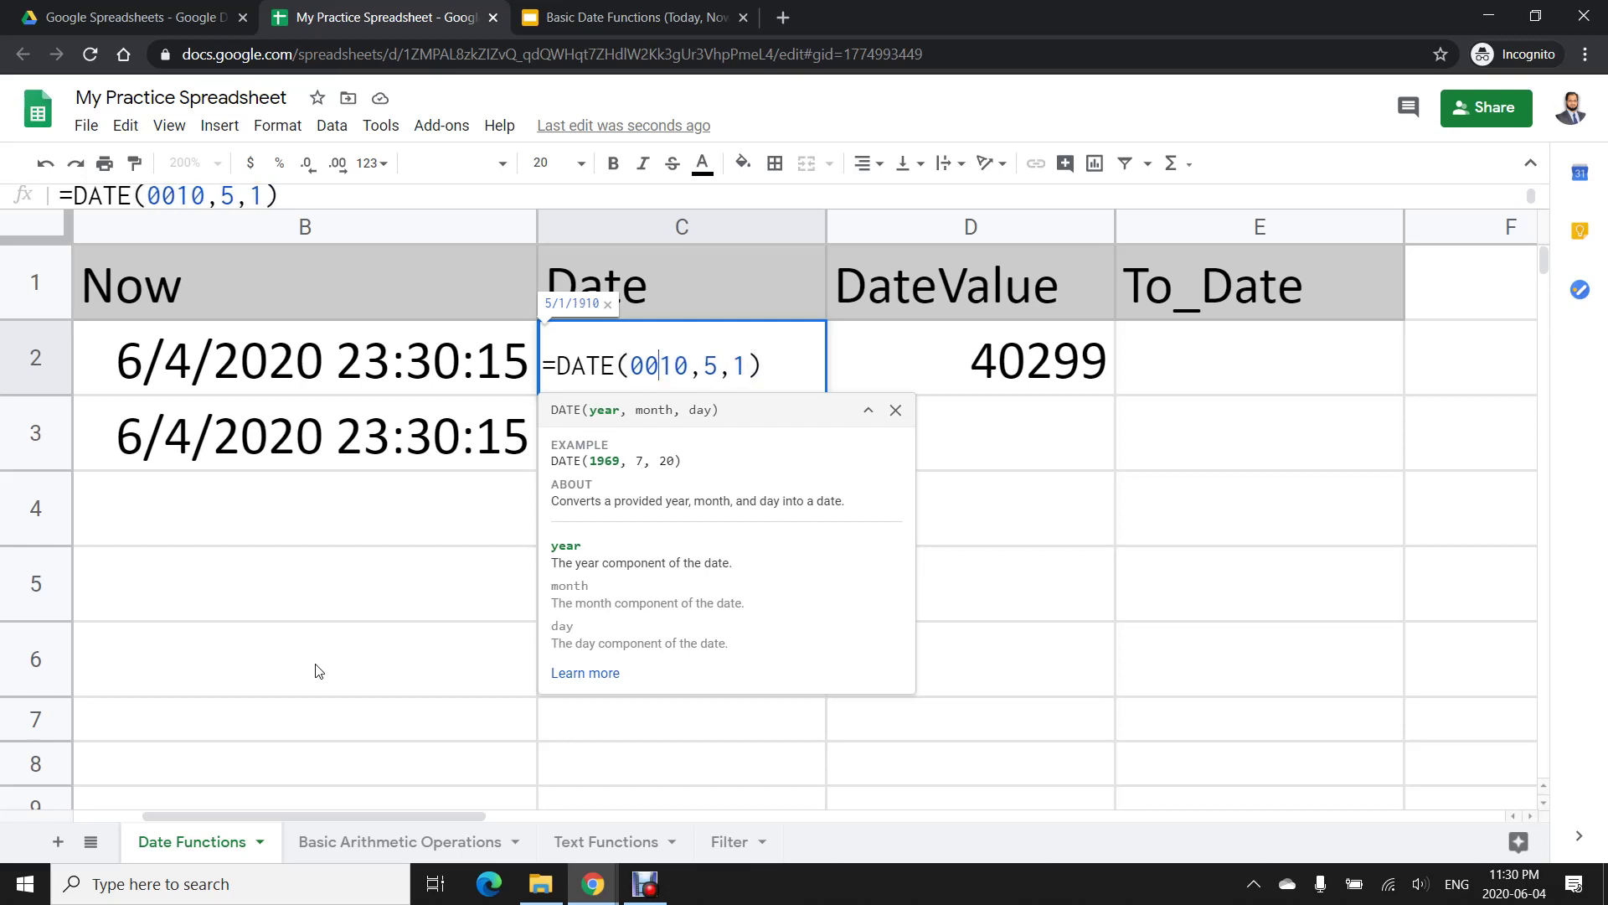
{"action": "key", "text": "BackSpace"}
{"action": "key", "text": "BackSpace"}
{"action": "type", "text": "19"}
{"action": "key", "text": "Return"}
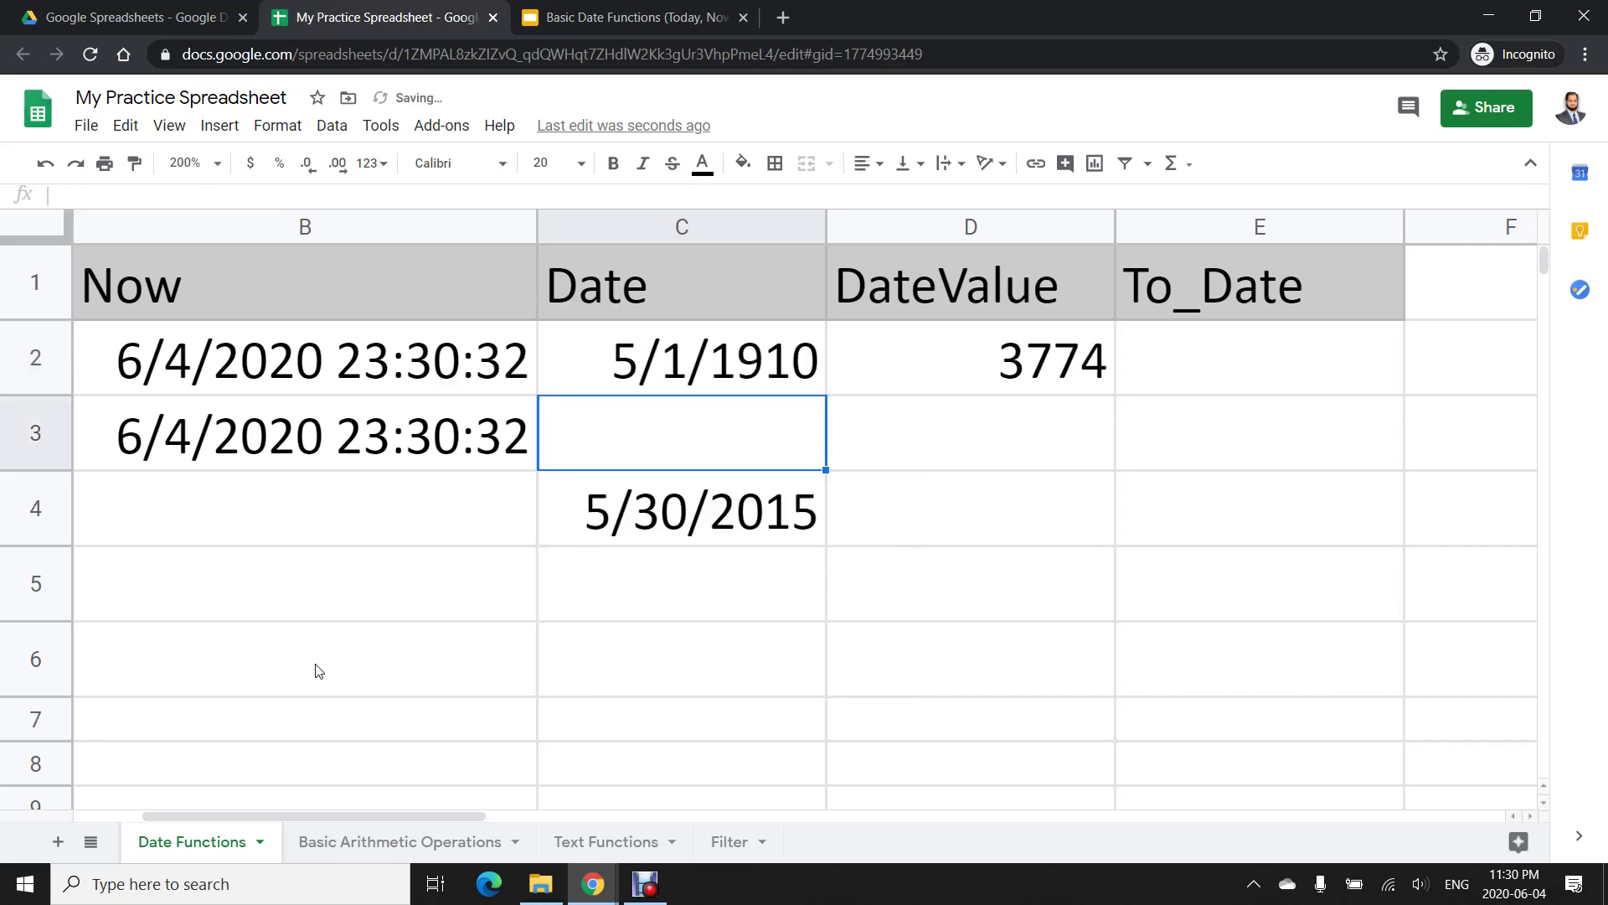
Enter the formula =TO_DATE(D2) in cell E2 under the To_Date header
{"action": "key", "text": "Up"}
{"action": "key", "text": "Right"}
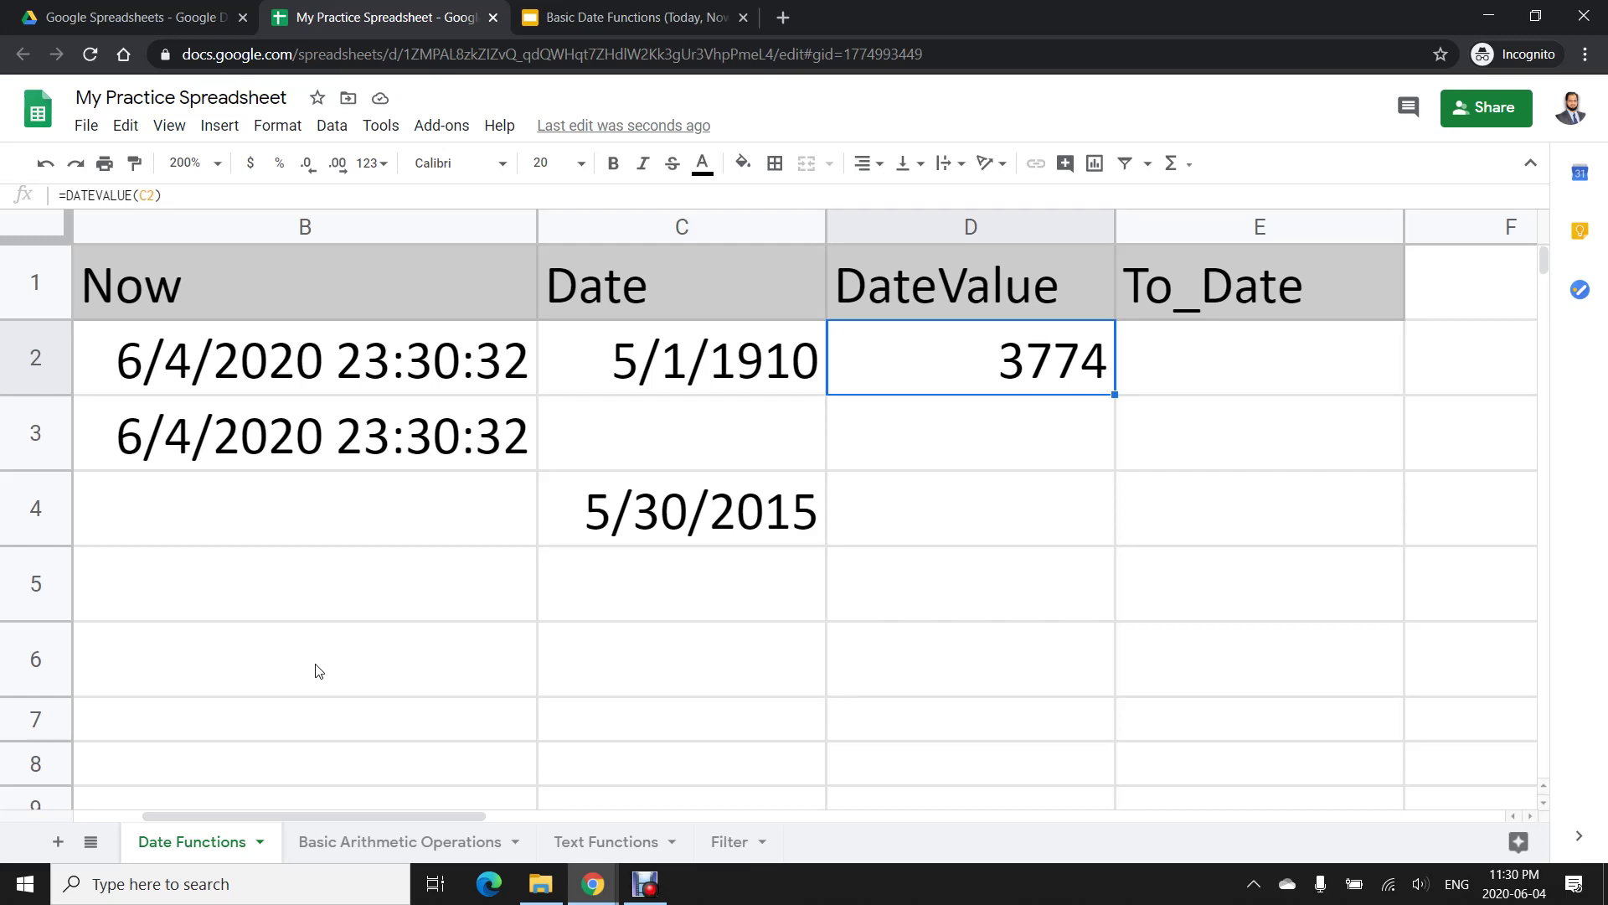
{"action": "key", "text": "Right"}
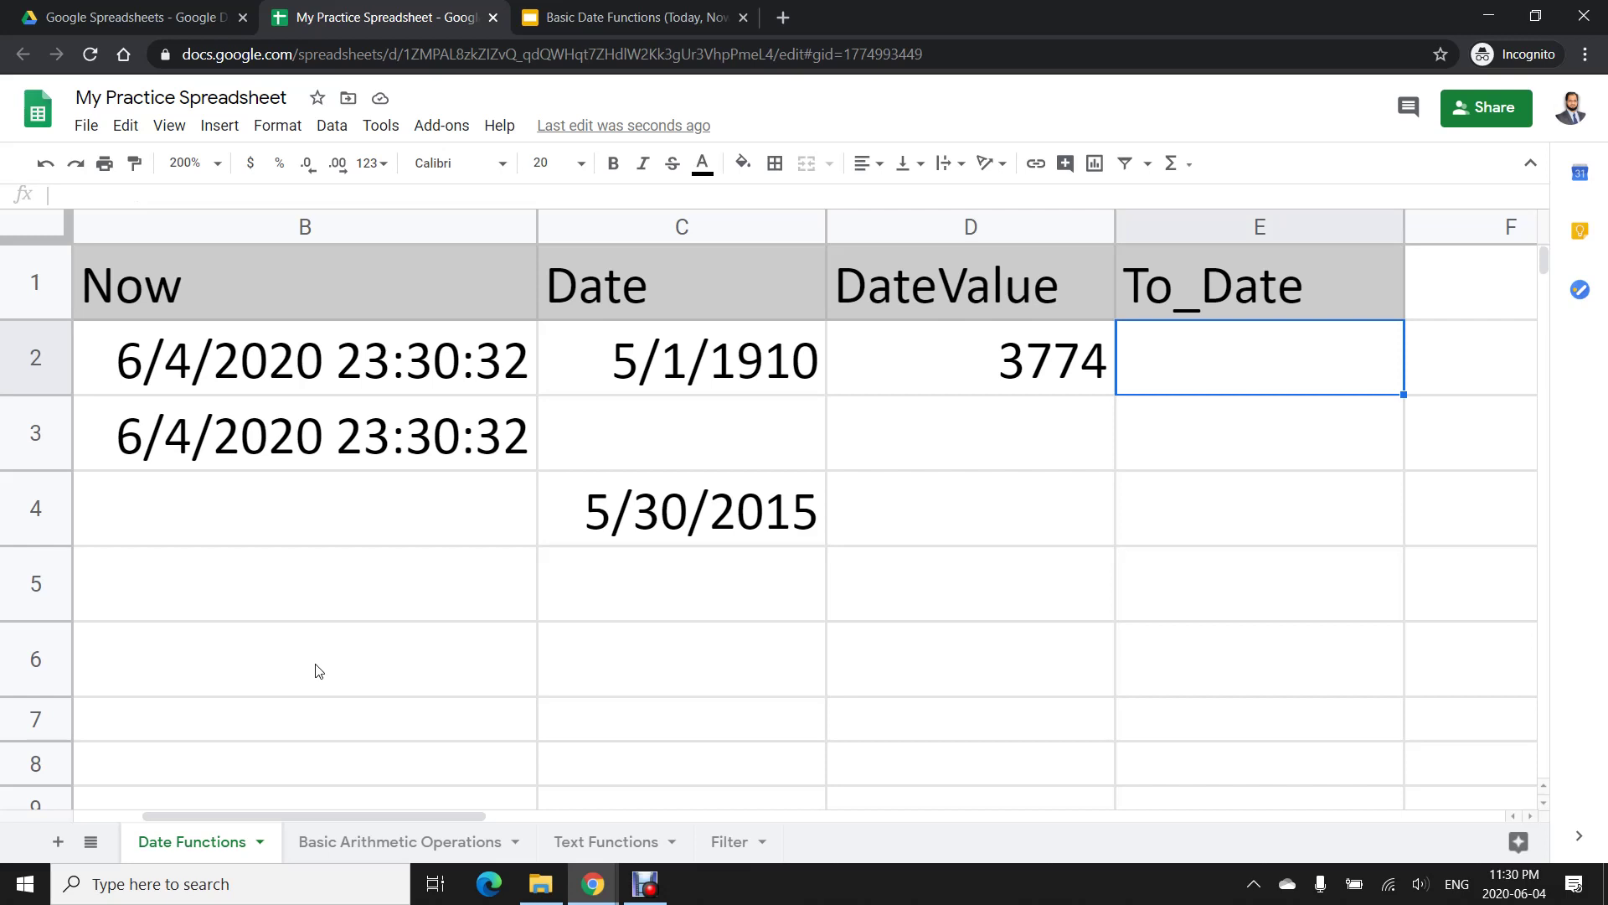
{"action": "type", "text": "="}
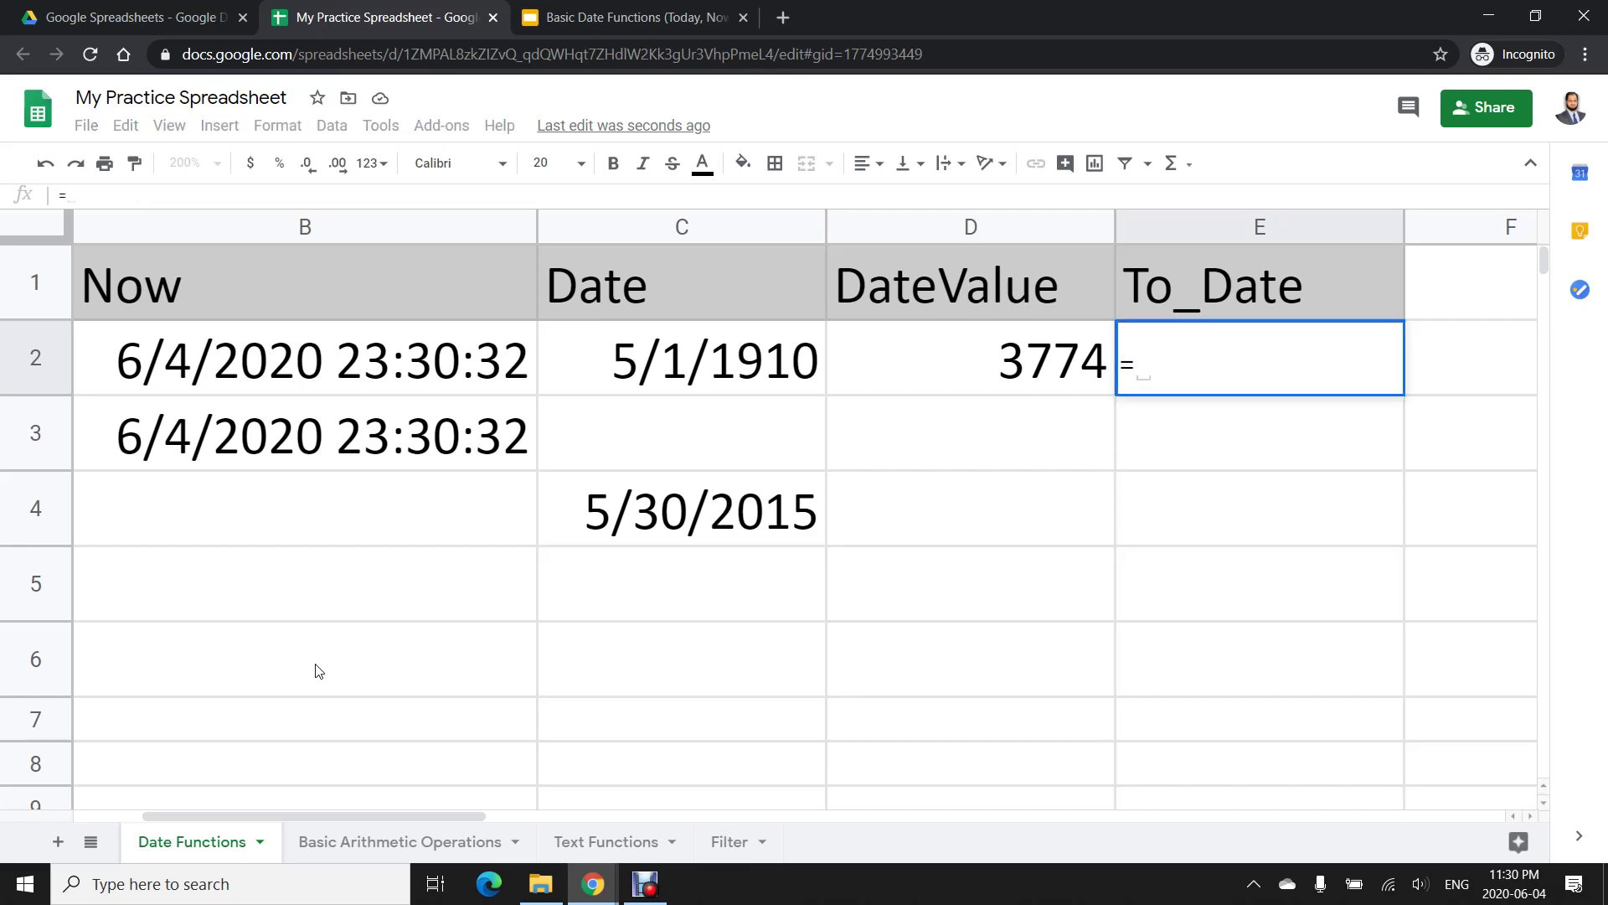
{"action": "type", "text": "to"}
{"action": "key", "text": "Down"}
{"action": "key", "text": "Tab"}
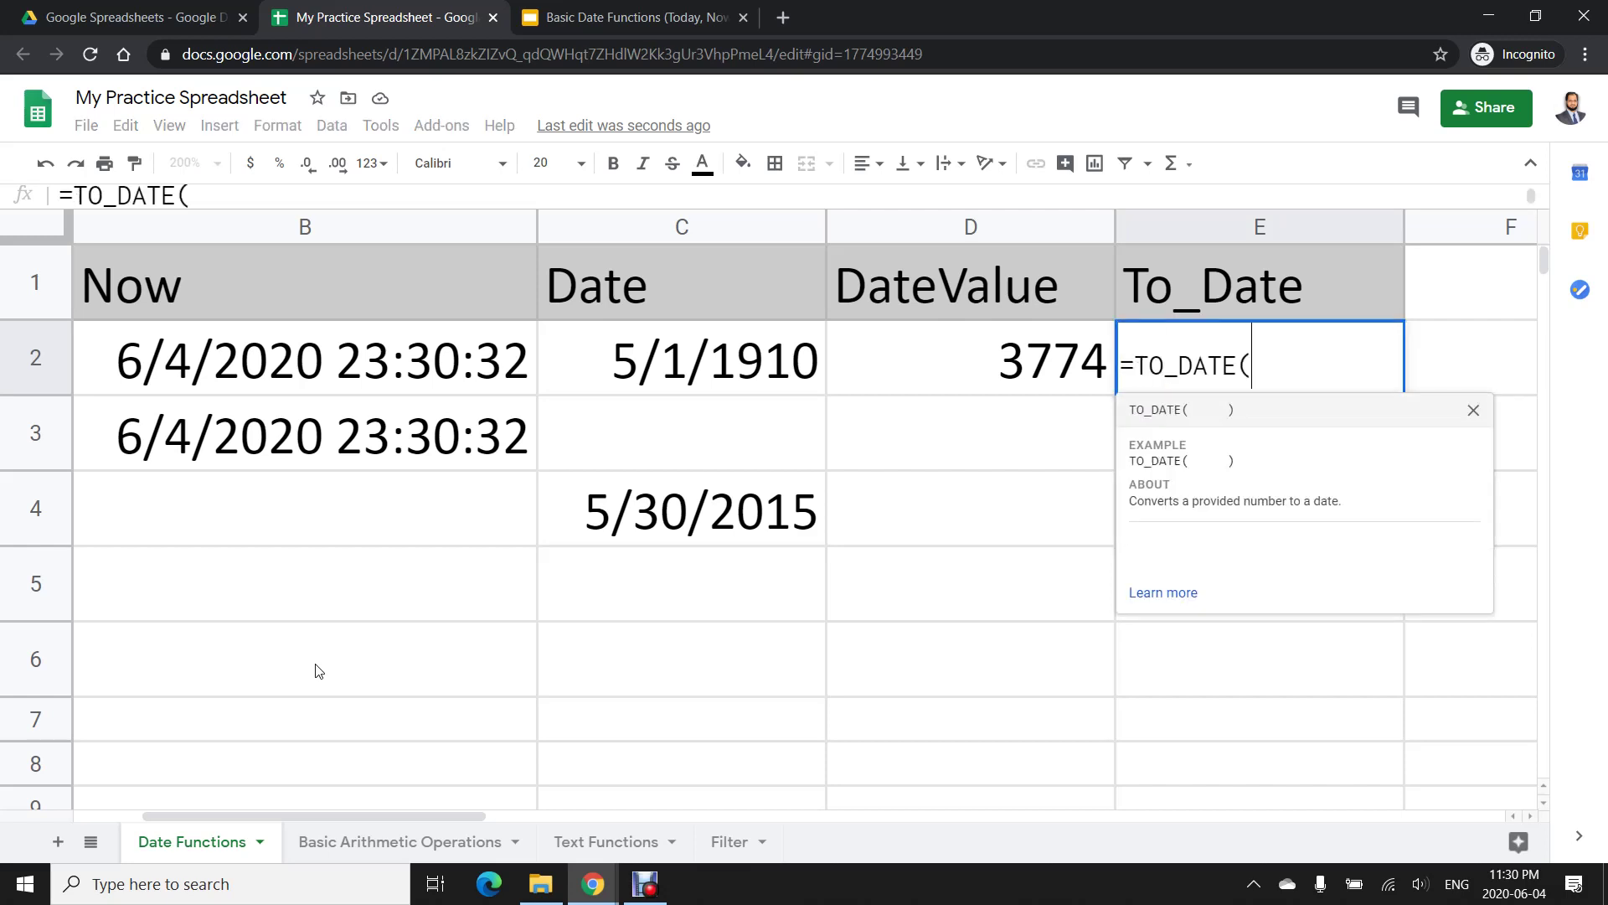
{"action": "key", "text": "Left"}
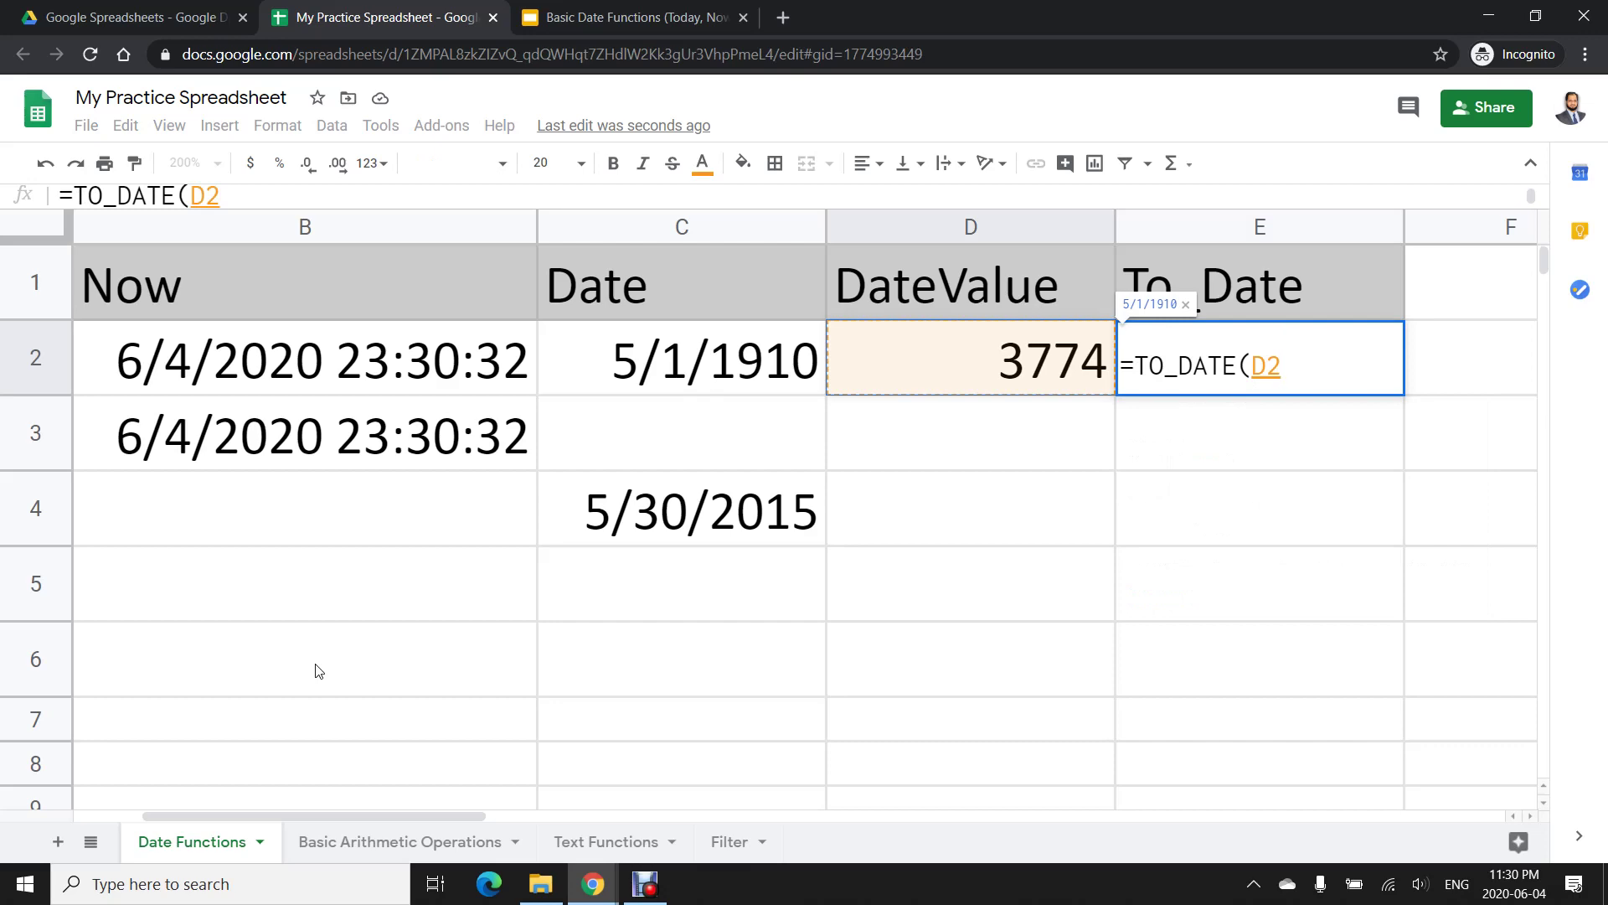
{"action": "type", "text": ")"}
{"action": "key", "text": "Return"}
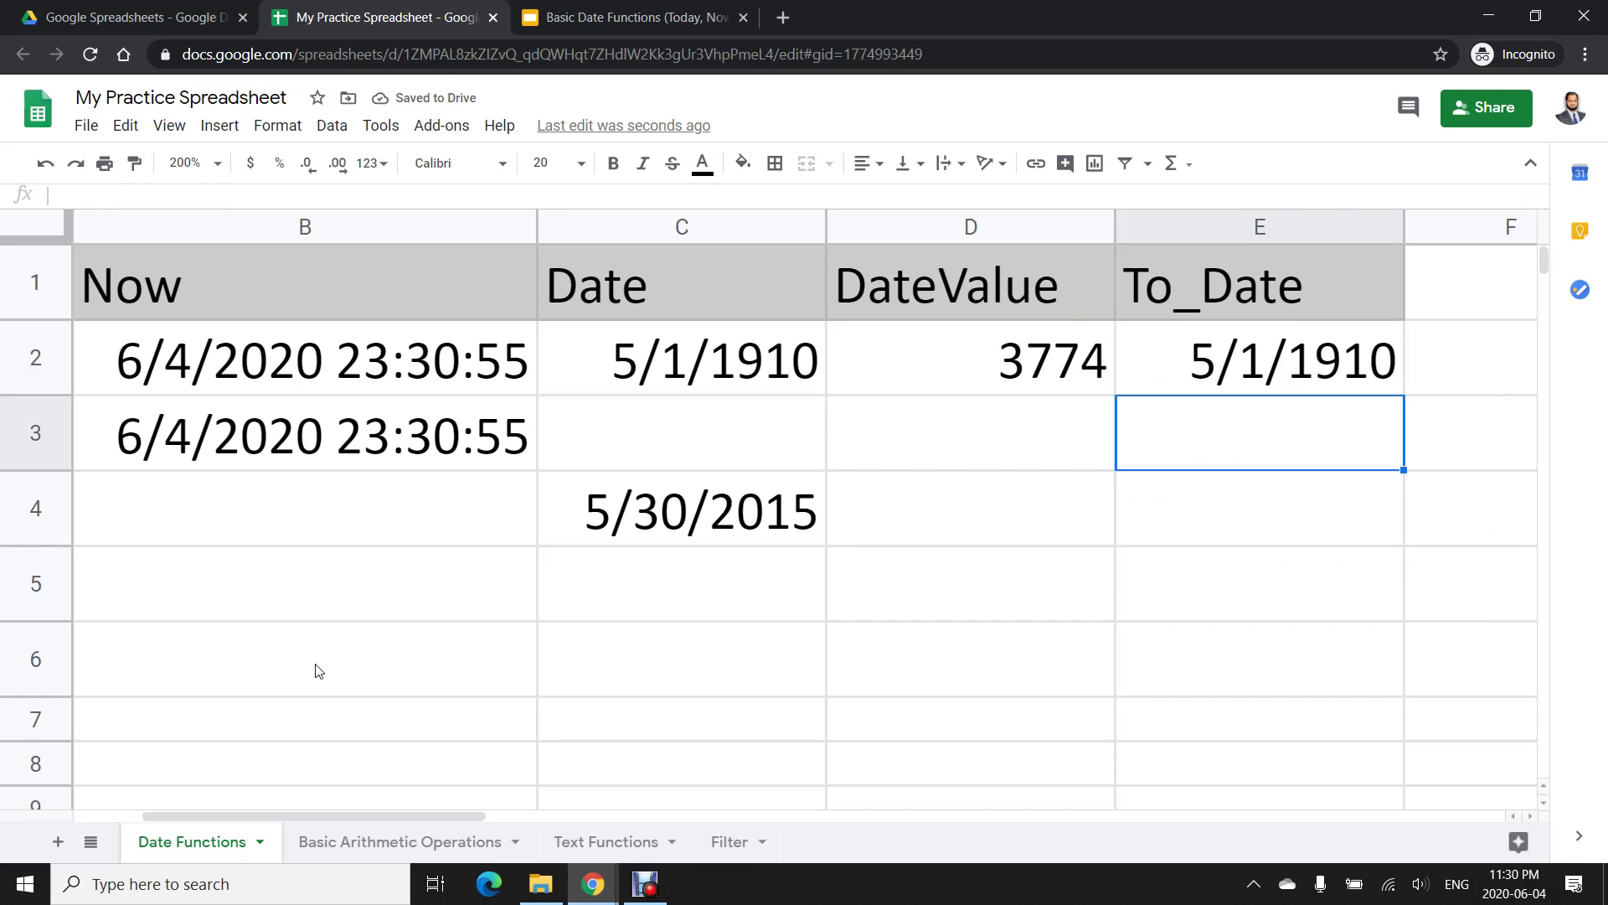
{"action": "key", "text": "Down"}
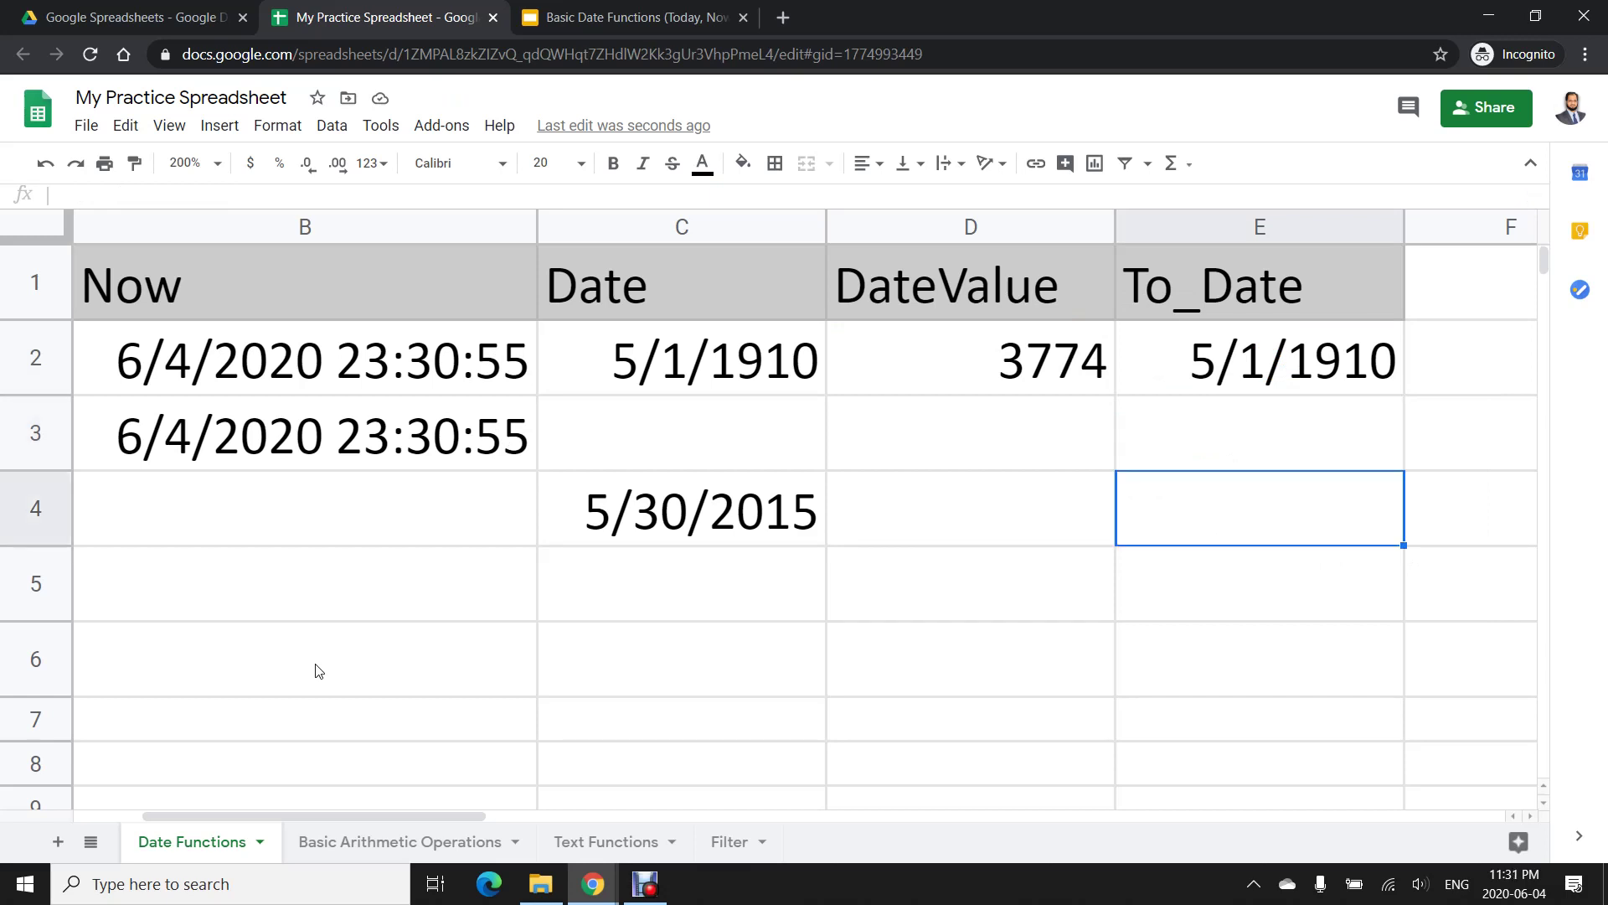
Copy the DATEVALUE formula from cell D2 into cell D4 and check its reference to C4
{"action": "key", "text": "Left"}
{"action": "key", "text": "Up"}
{"action": "key", "text": "Up"}
{"action": "key", "text": "ctrl+c"}
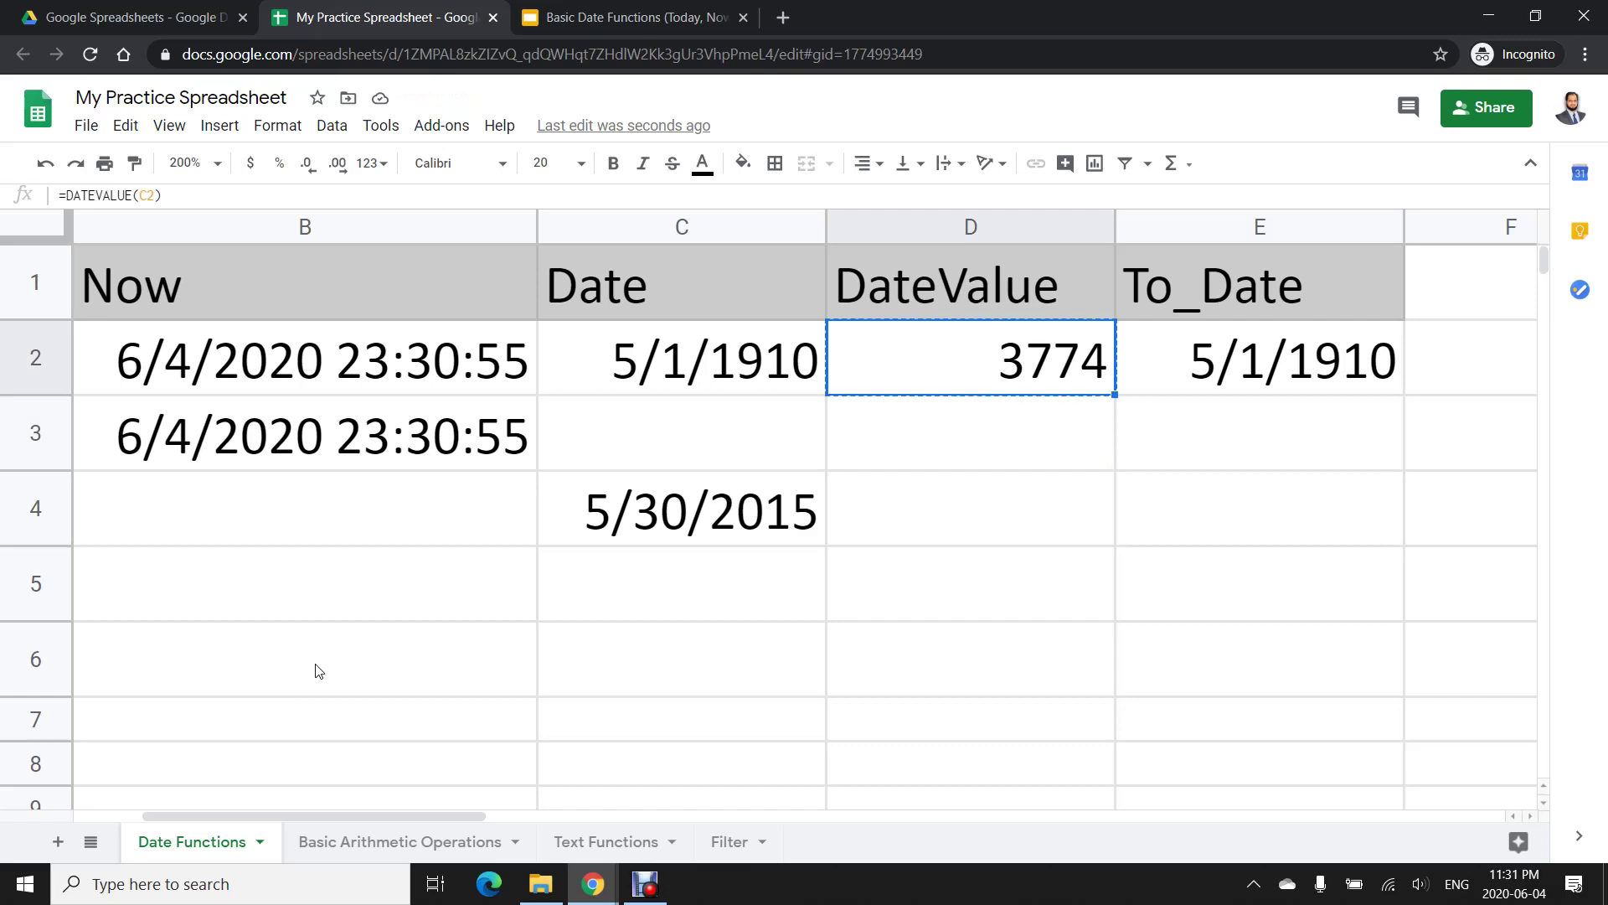
{"action": "key", "text": "Down"}
{"action": "key", "text": "Down"}
{"action": "key", "text": "ctrl+v"}
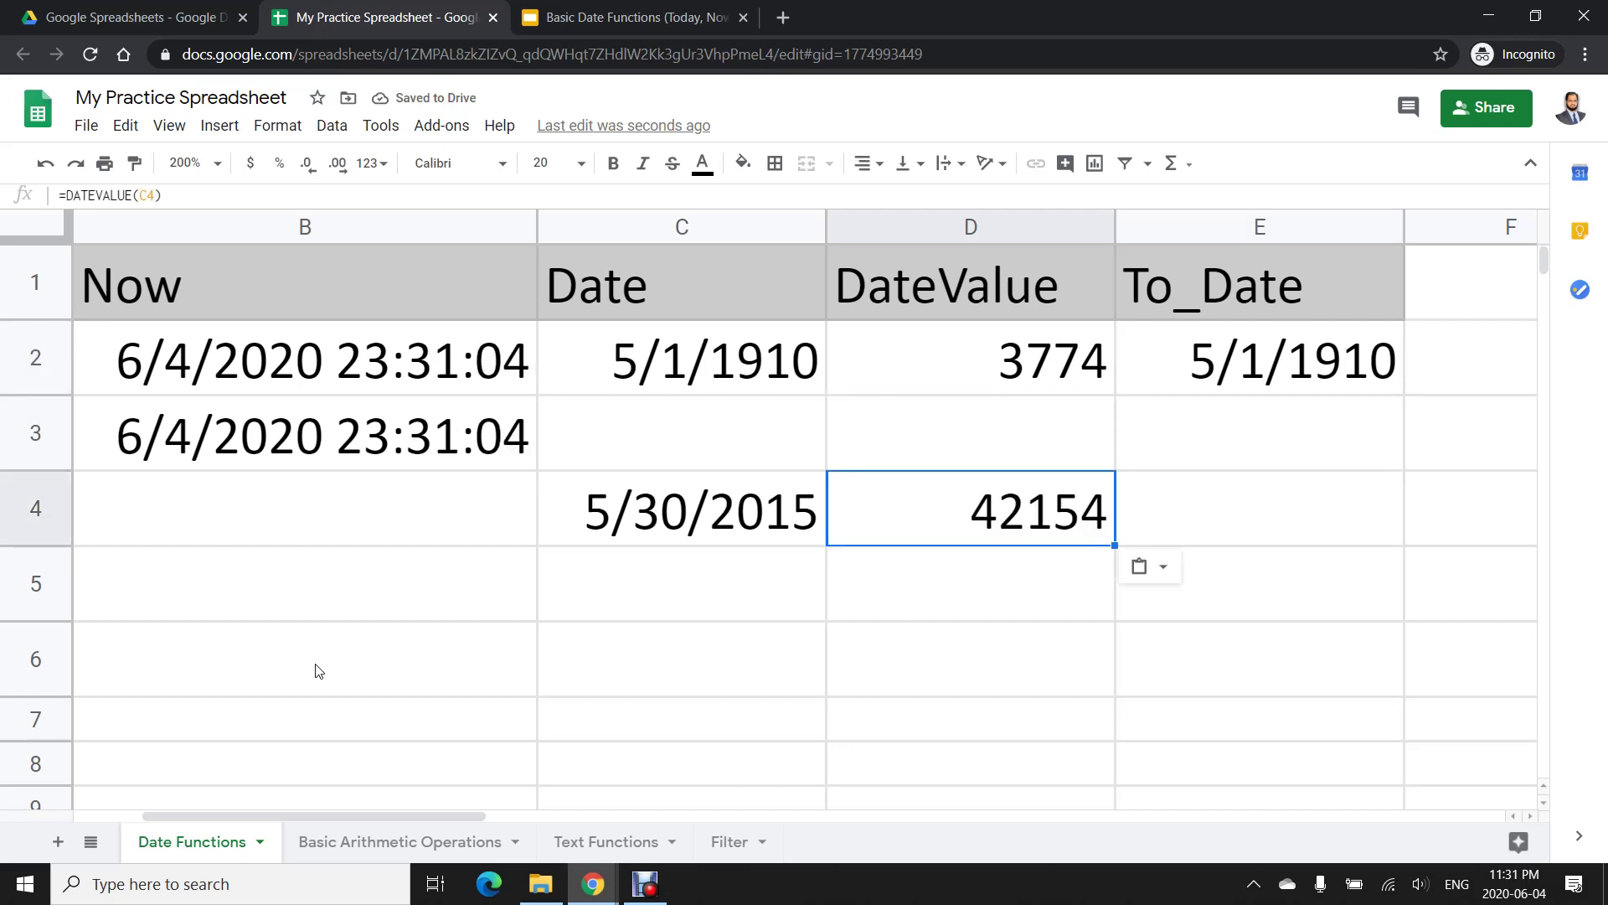
{"action": "key", "text": "Return"}
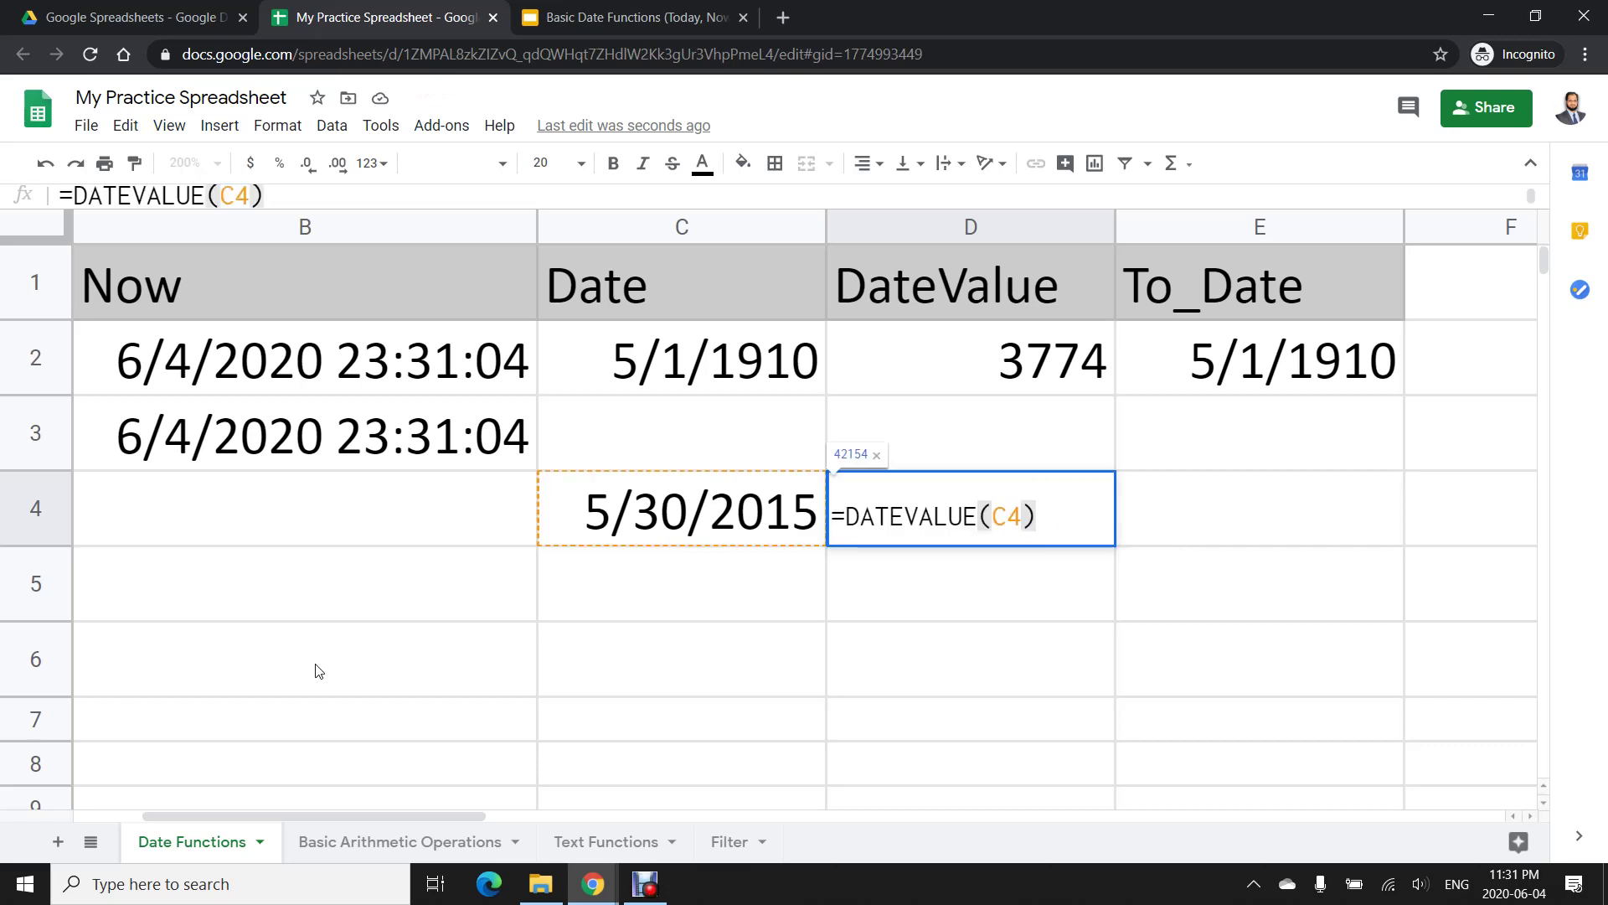
{"action": "key", "text": "Escape"}
Copy the TO_DATE formula from cell E2 into cell E4
{"action": "key", "text": "Right"}
{"action": "key", "text": "Up"}
{"action": "key", "text": "Up"}
{"action": "key", "text": "ctrl+c"}
{"action": "key", "text": "Down"}
{"action": "key", "text": "Down"}
{"action": "key", "text": "ctrl+v"}
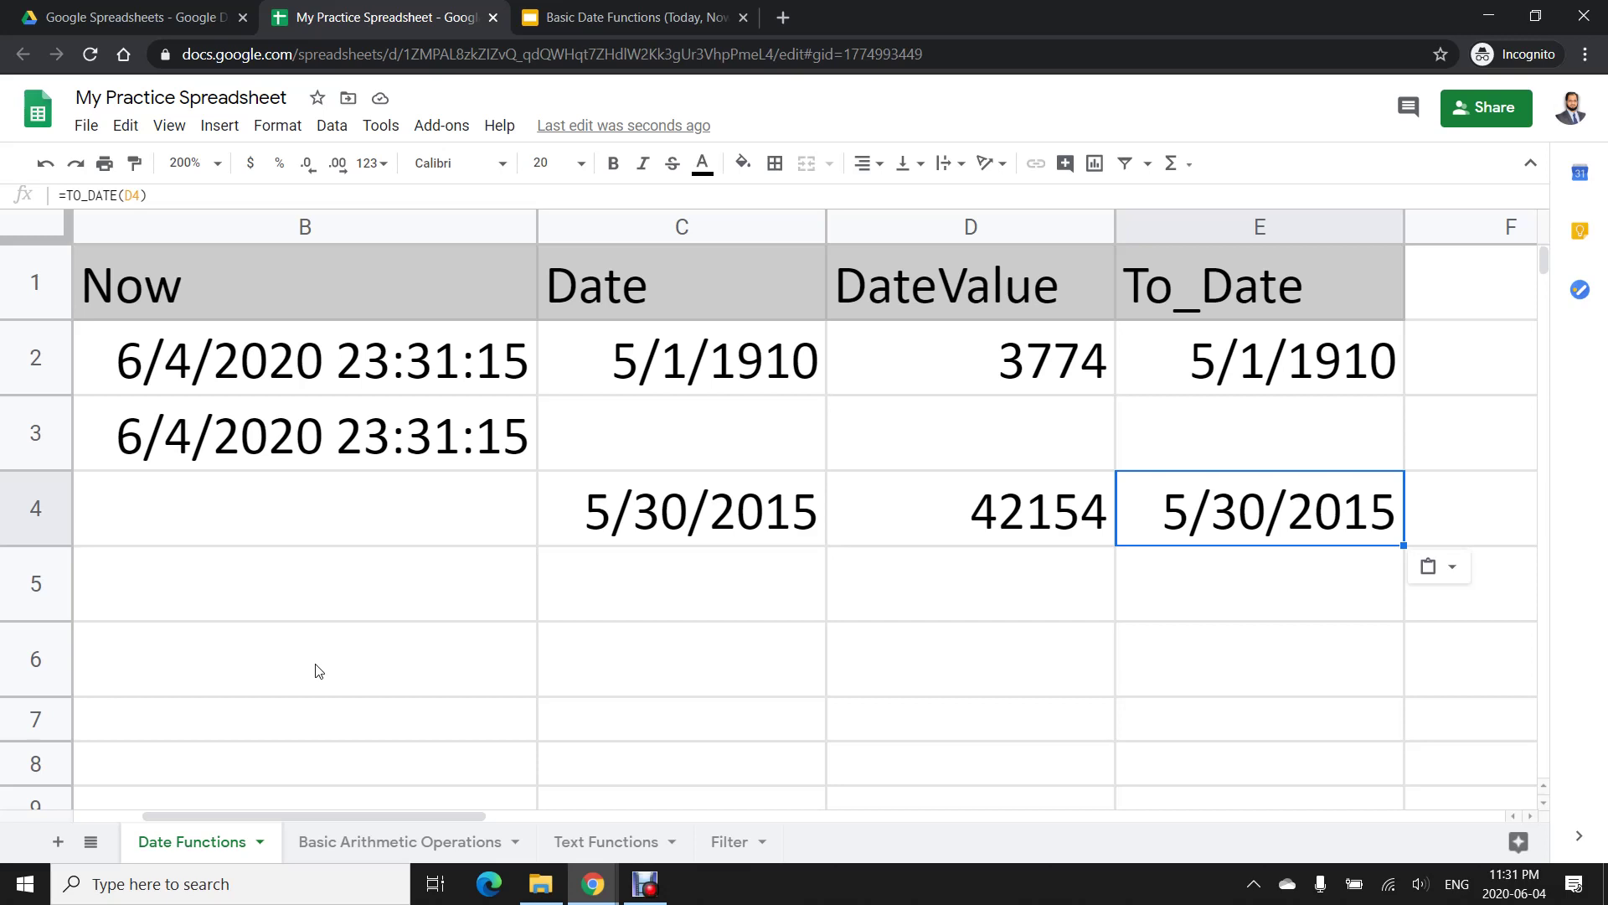
Apply the Number format to the DATE formula in cell C4 and undo it
{"action": "left_click", "coordinate": [679, 536]}
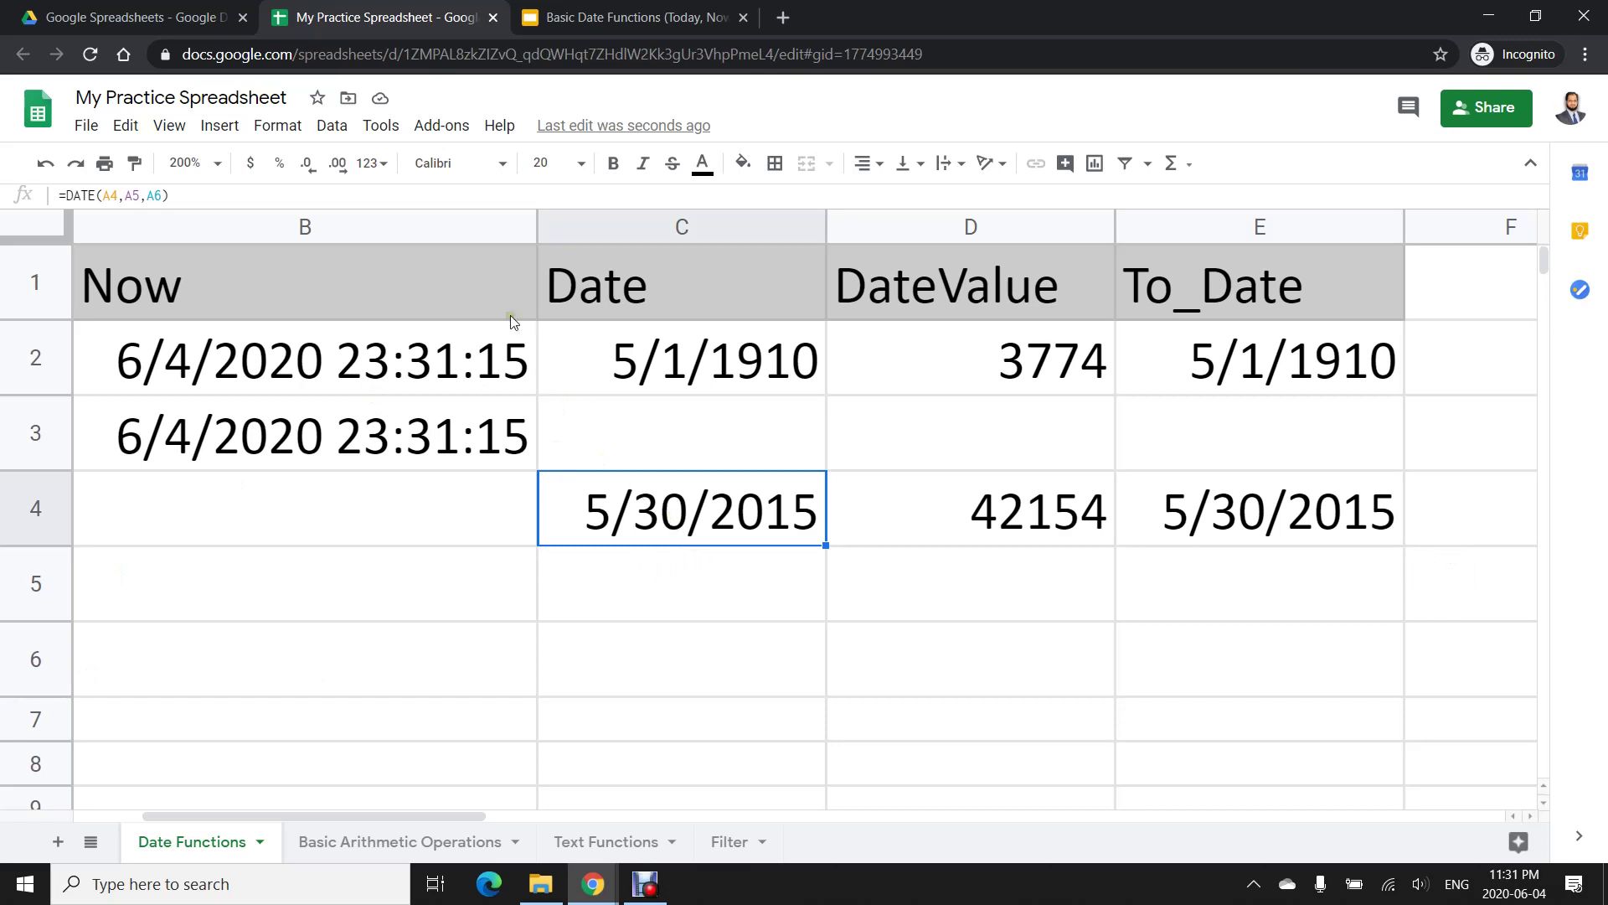
{"action": "left_click", "coordinate": [383, 166]}
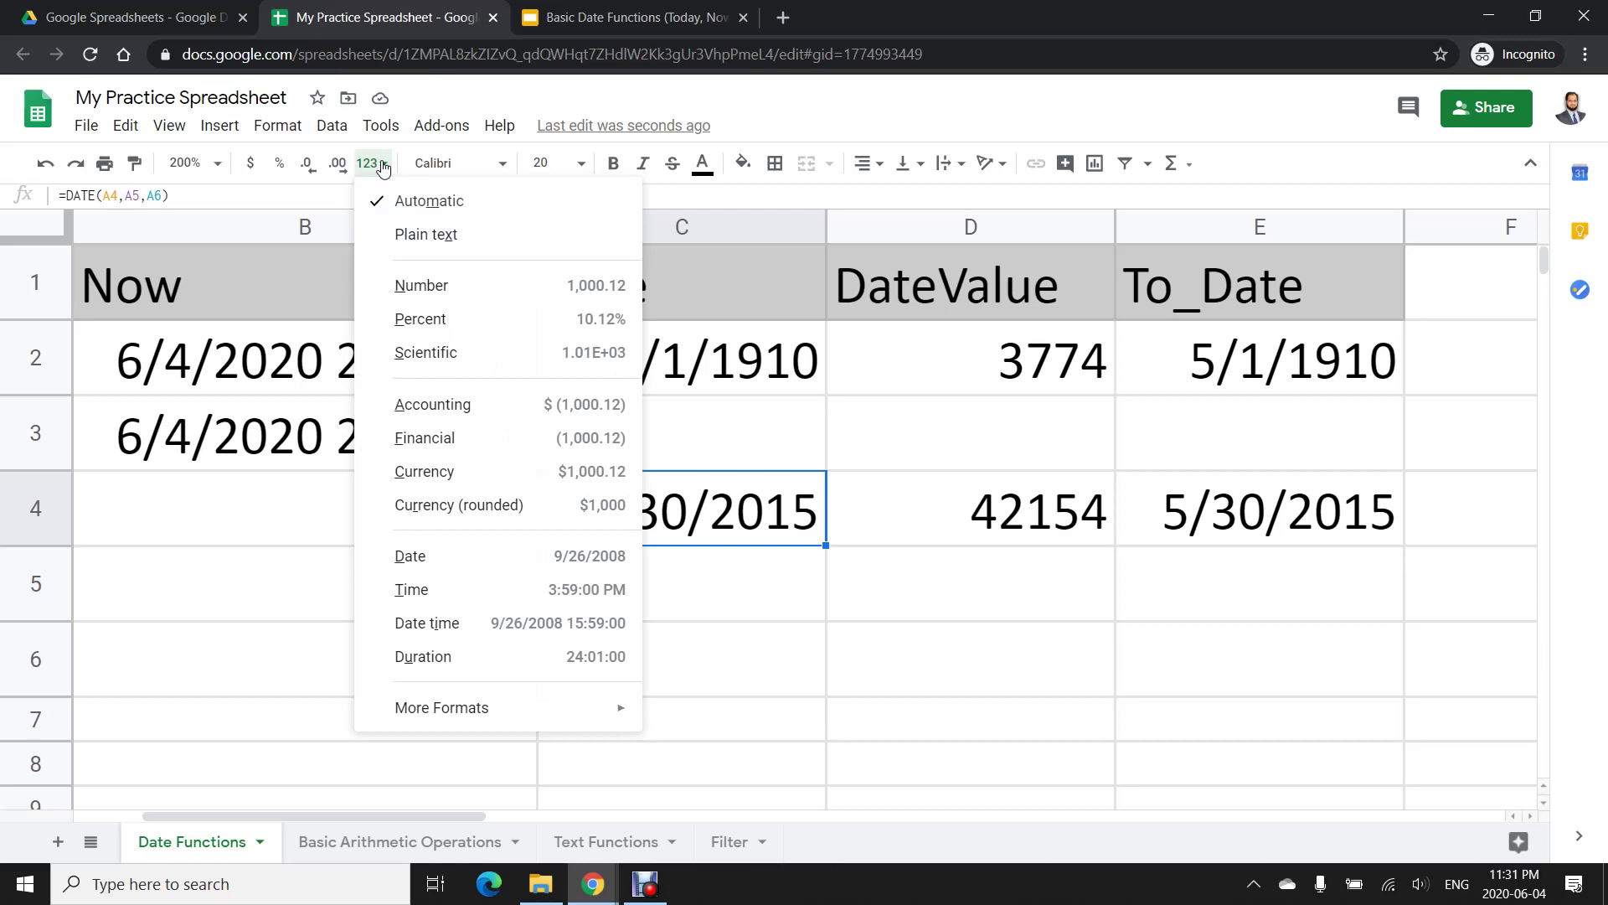
{"action": "left_click", "coordinate": [459, 289]}
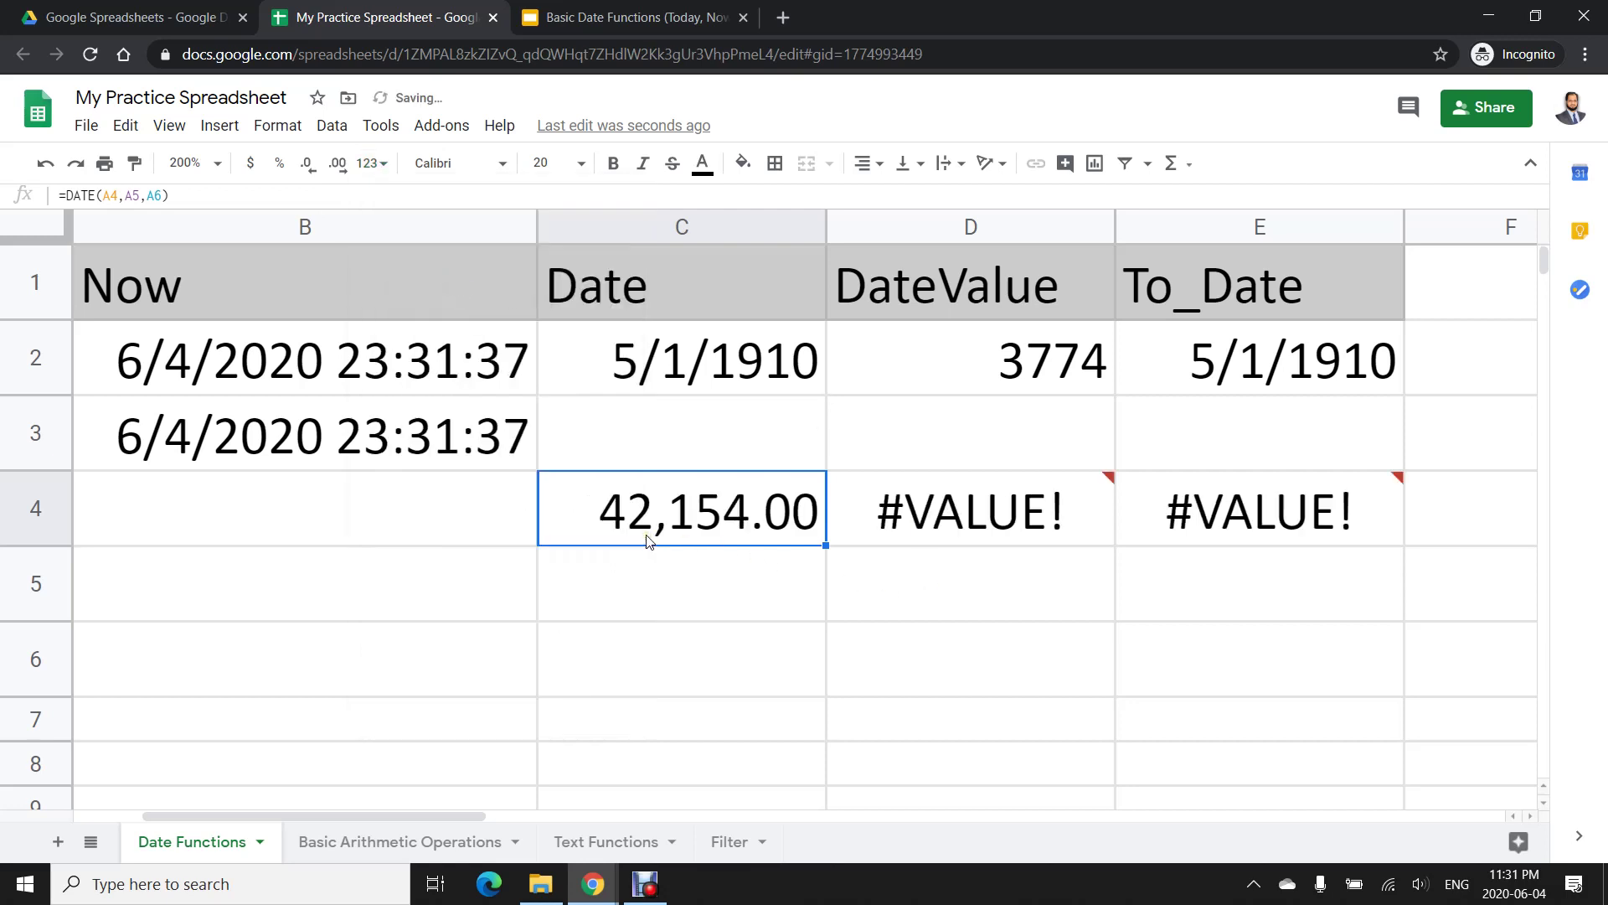
{"action": "left_click", "coordinate": [41, 165]}
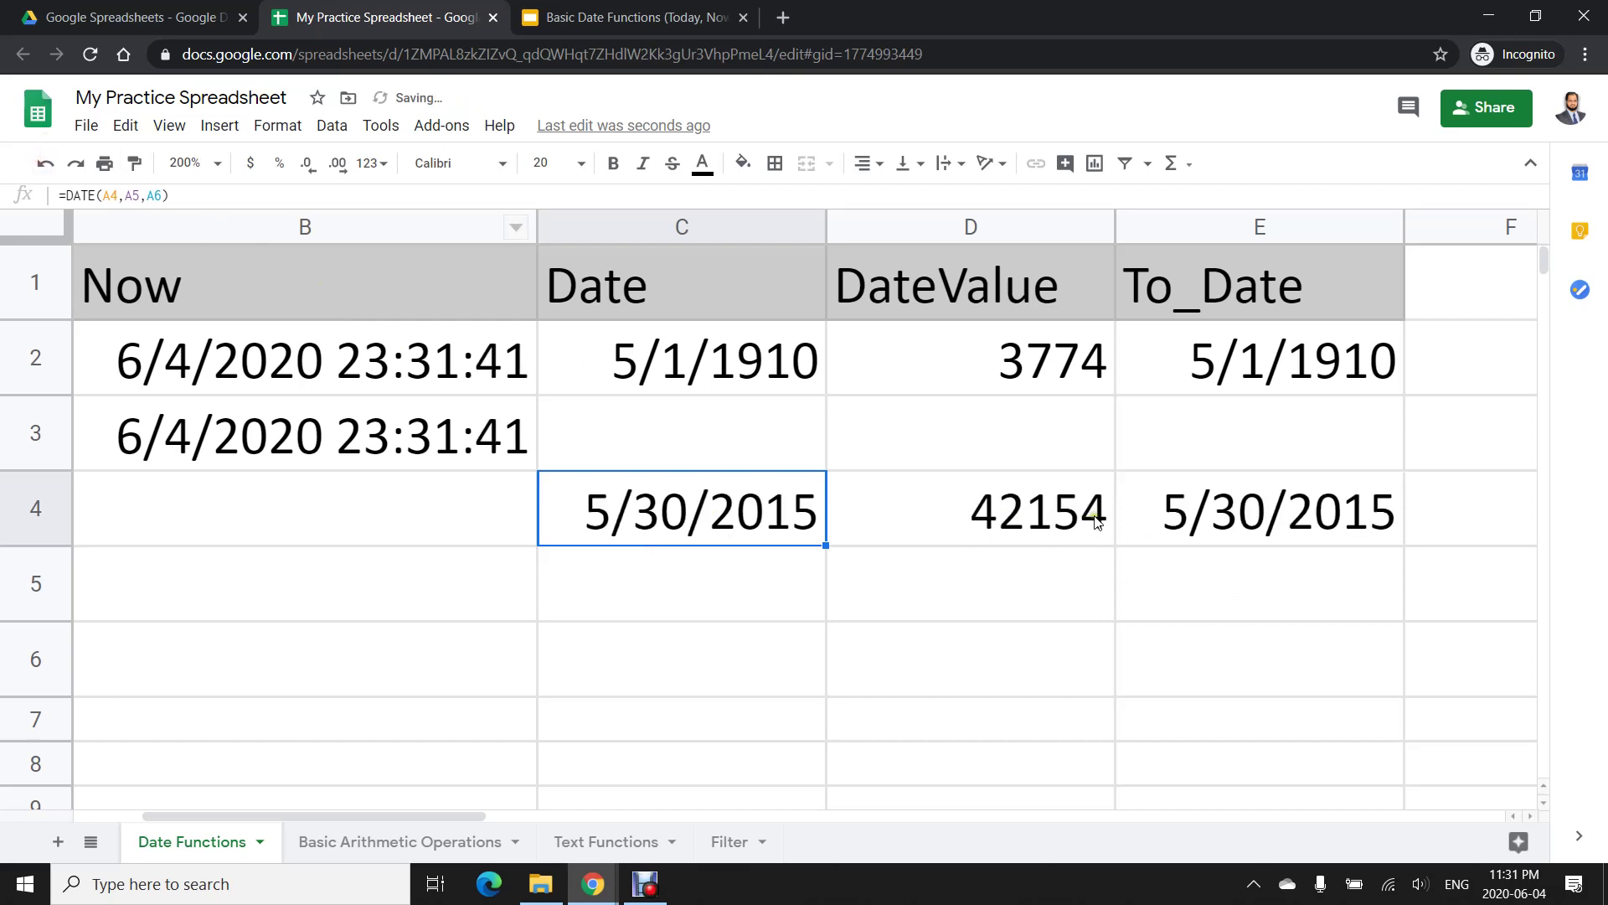
Format cell C4 as Number again to inspect the error note on the dependent DATEVALUE cell, and undo the format
{"action": "left_click", "coordinate": [371, 162]}
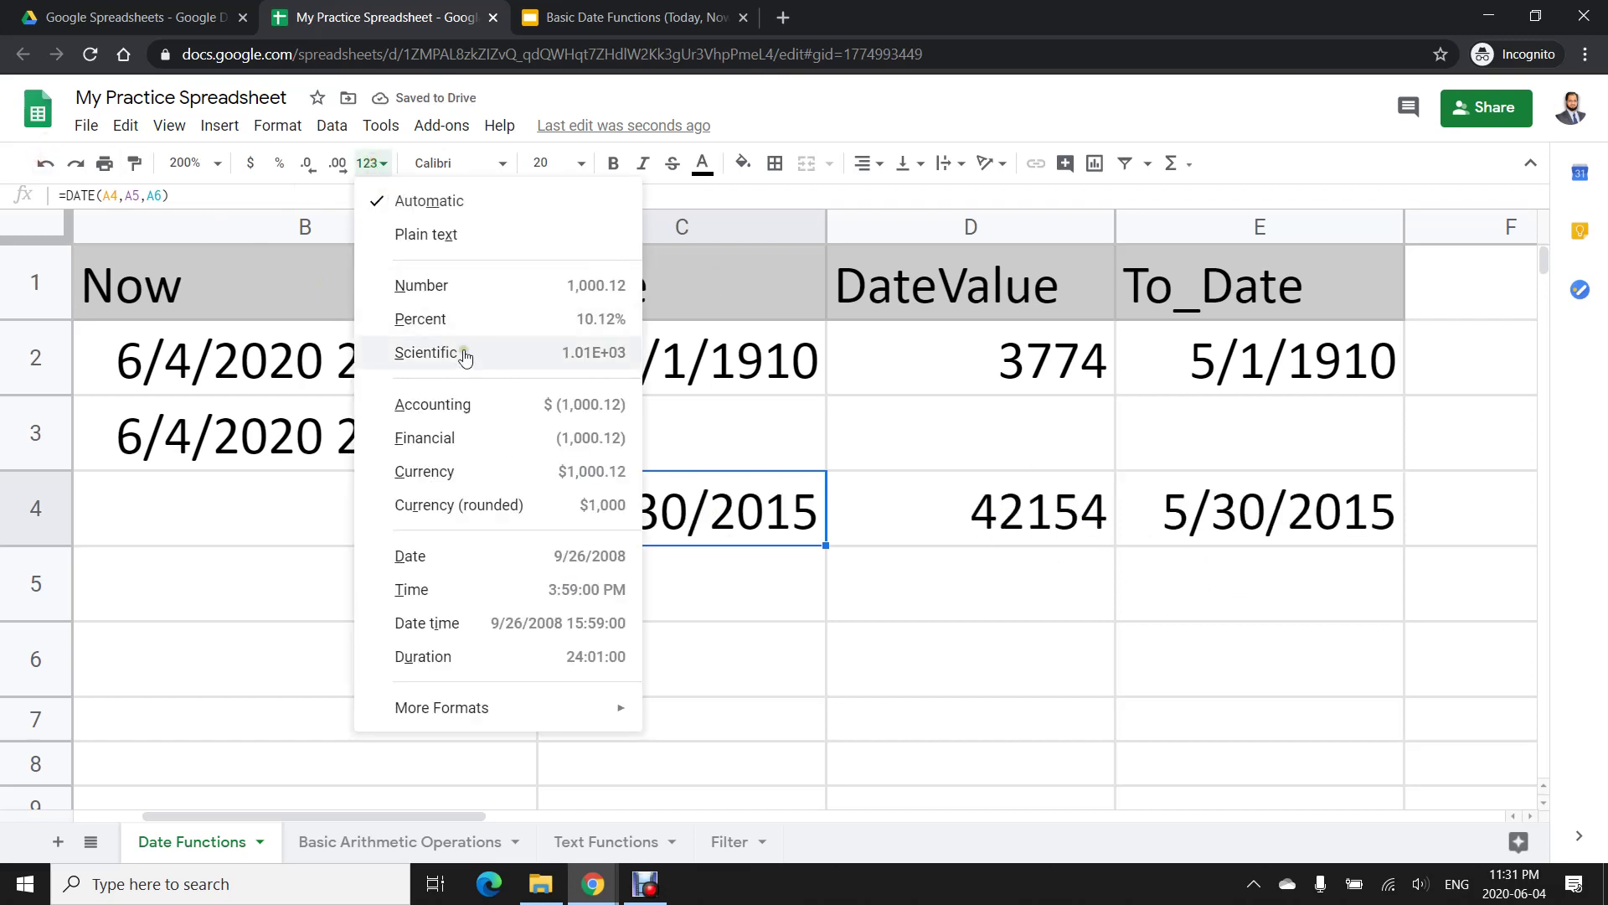
{"action": "left_click", "coordinate": [437, 286]}
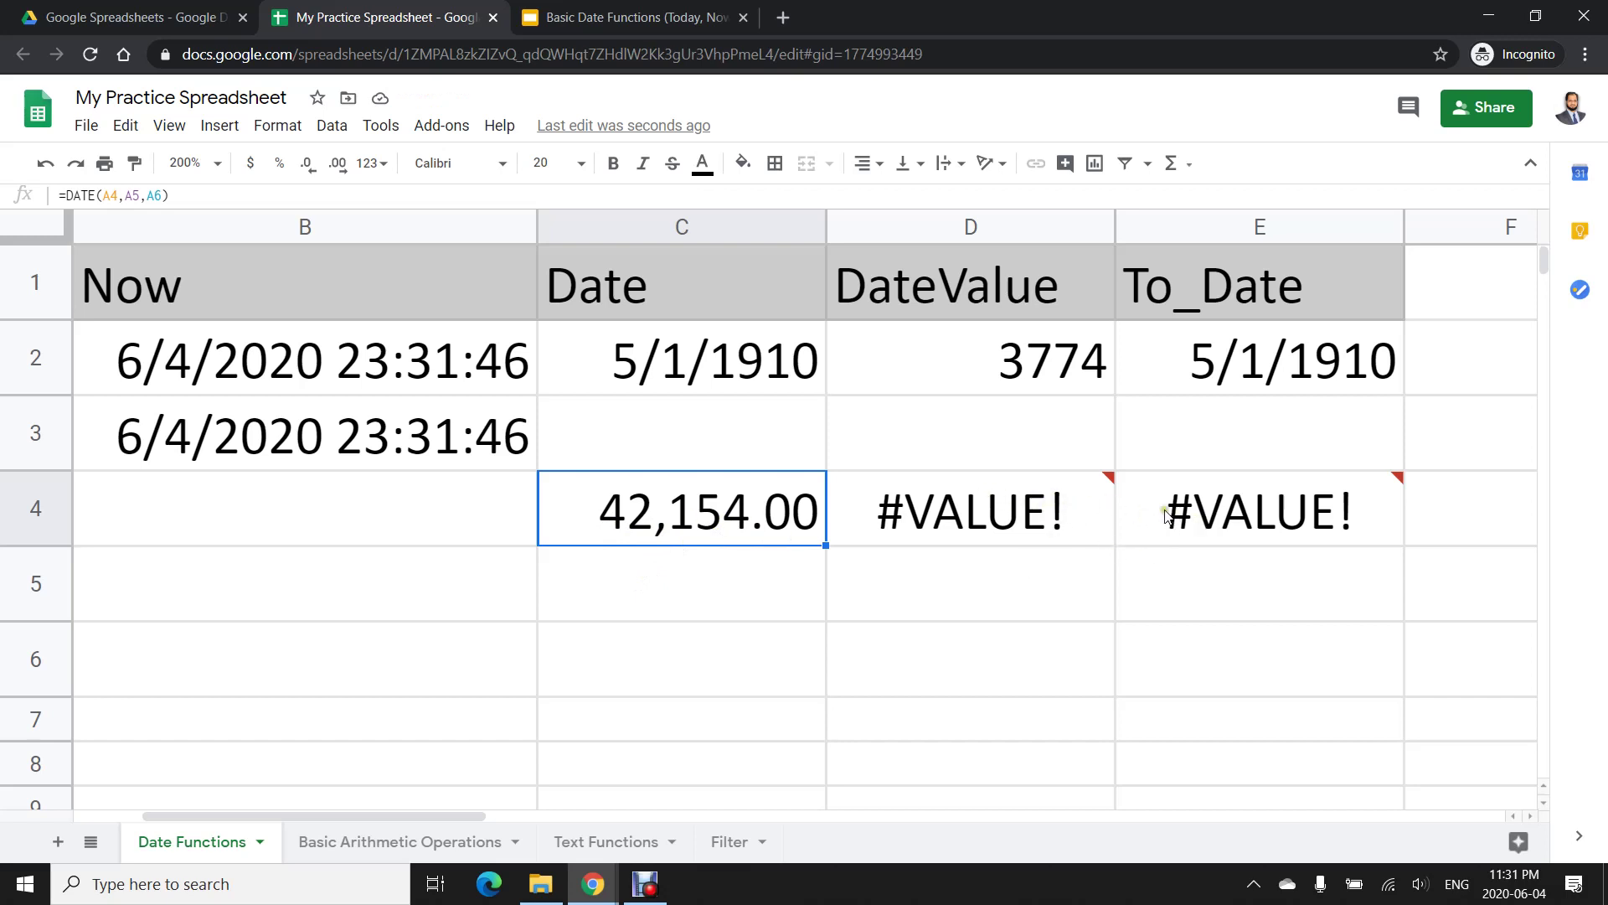
{"action": "mouse_move", "coordinate": [1209, 496]}
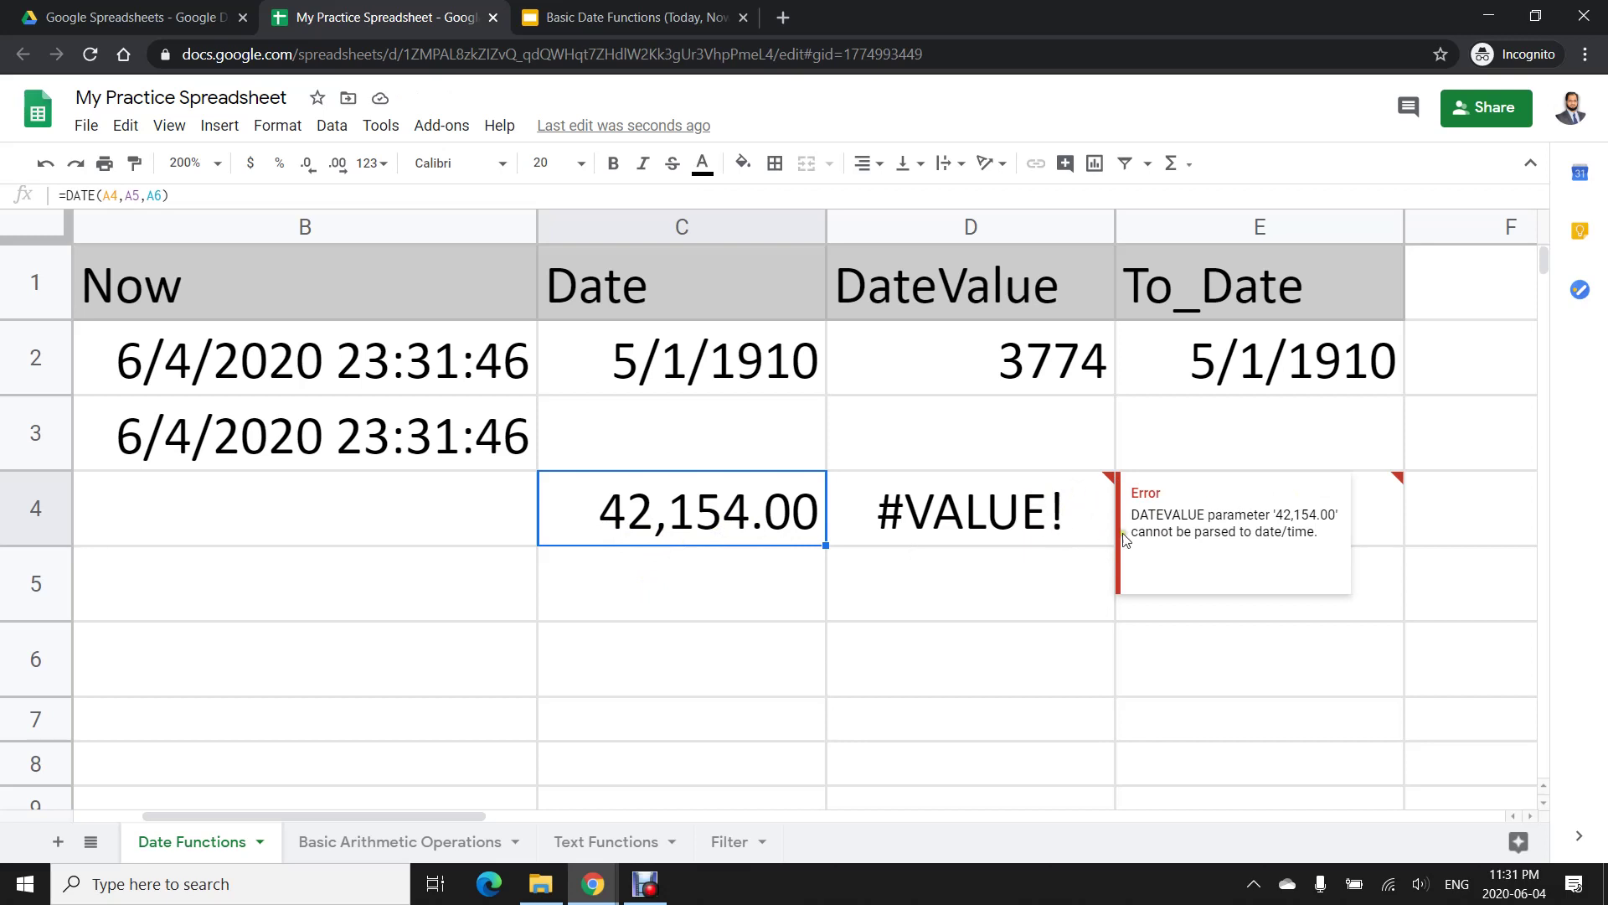
{"action": "left_click", "coordinate": [44, 166]}
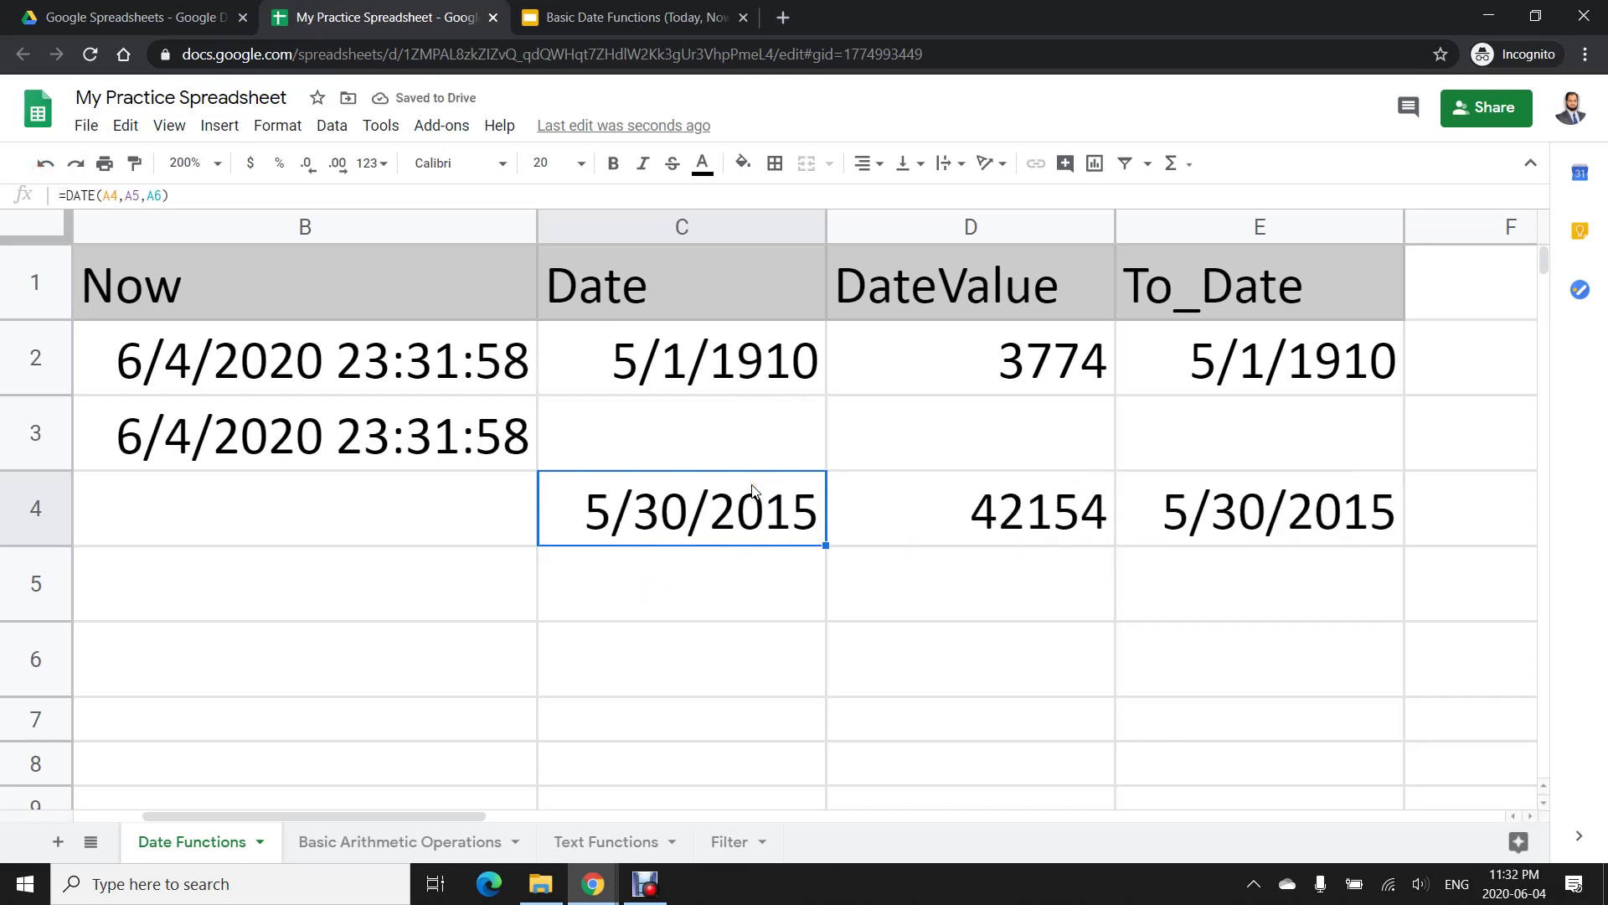
Paste only the formatting of header cell C1 onto cell C4 and undo the paste
{"action": "left_click", "coordinate": [610, 278]}
{"action": "key", "text": "ctrl+c"}
{"action": "left_click", "coordinate": [680, 515]}
{"action": "key", "text": "ctrl+alt+v"}
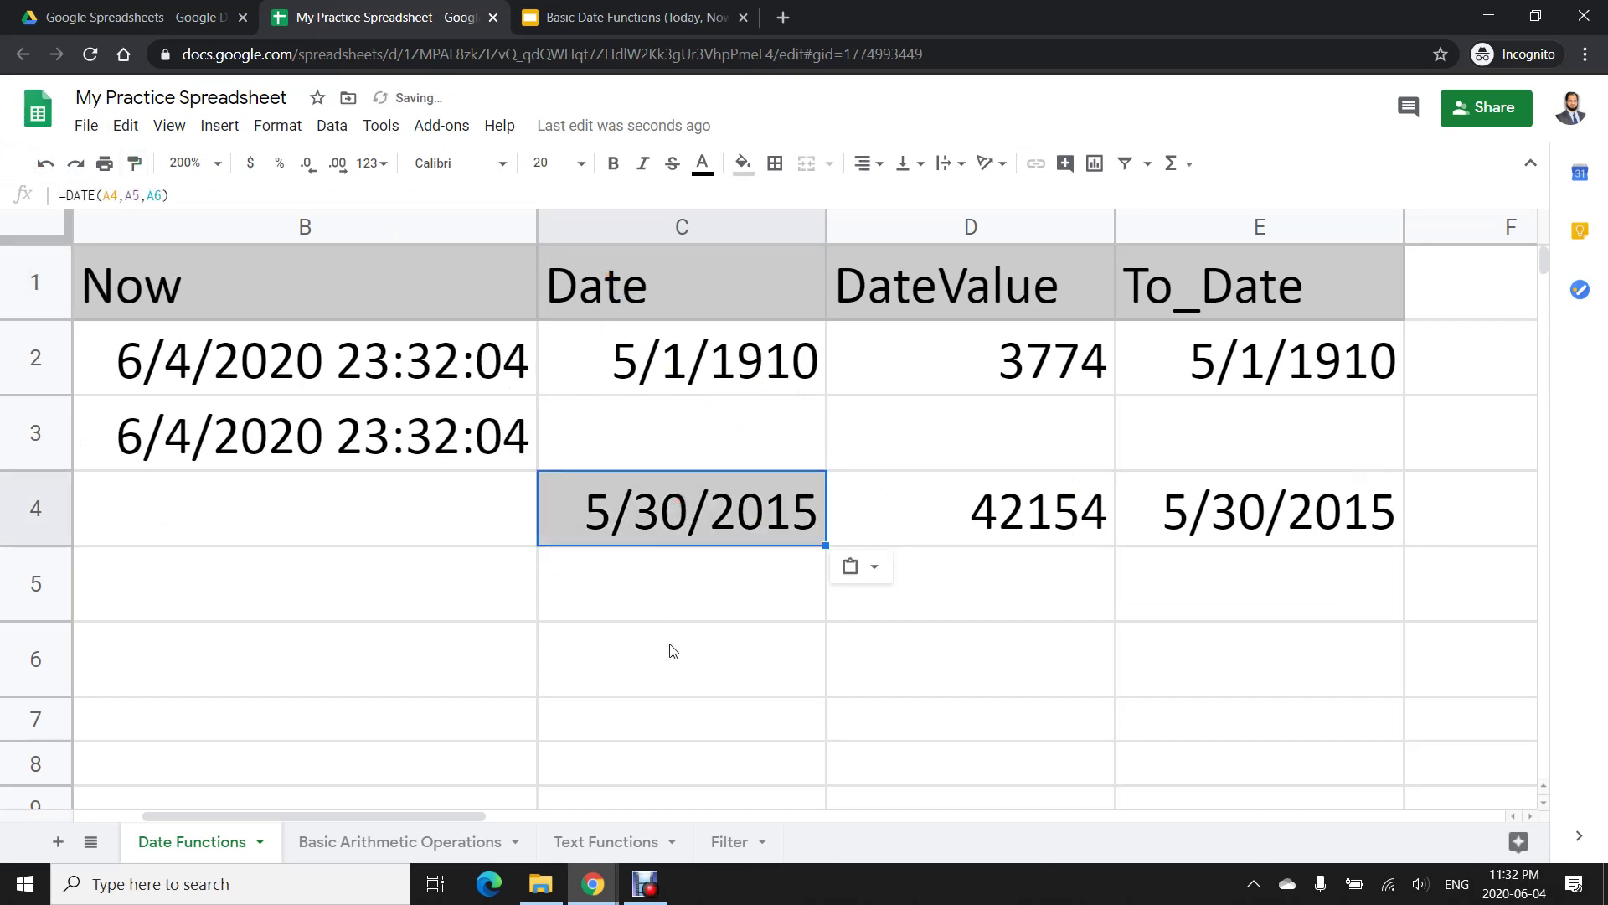
{"action": "key", "text": "ctrl+z"}
Format the DATE result in cell C2 as Number and change it back to the Date format
{"action": "left_click", "coordinate": [659, 376]}
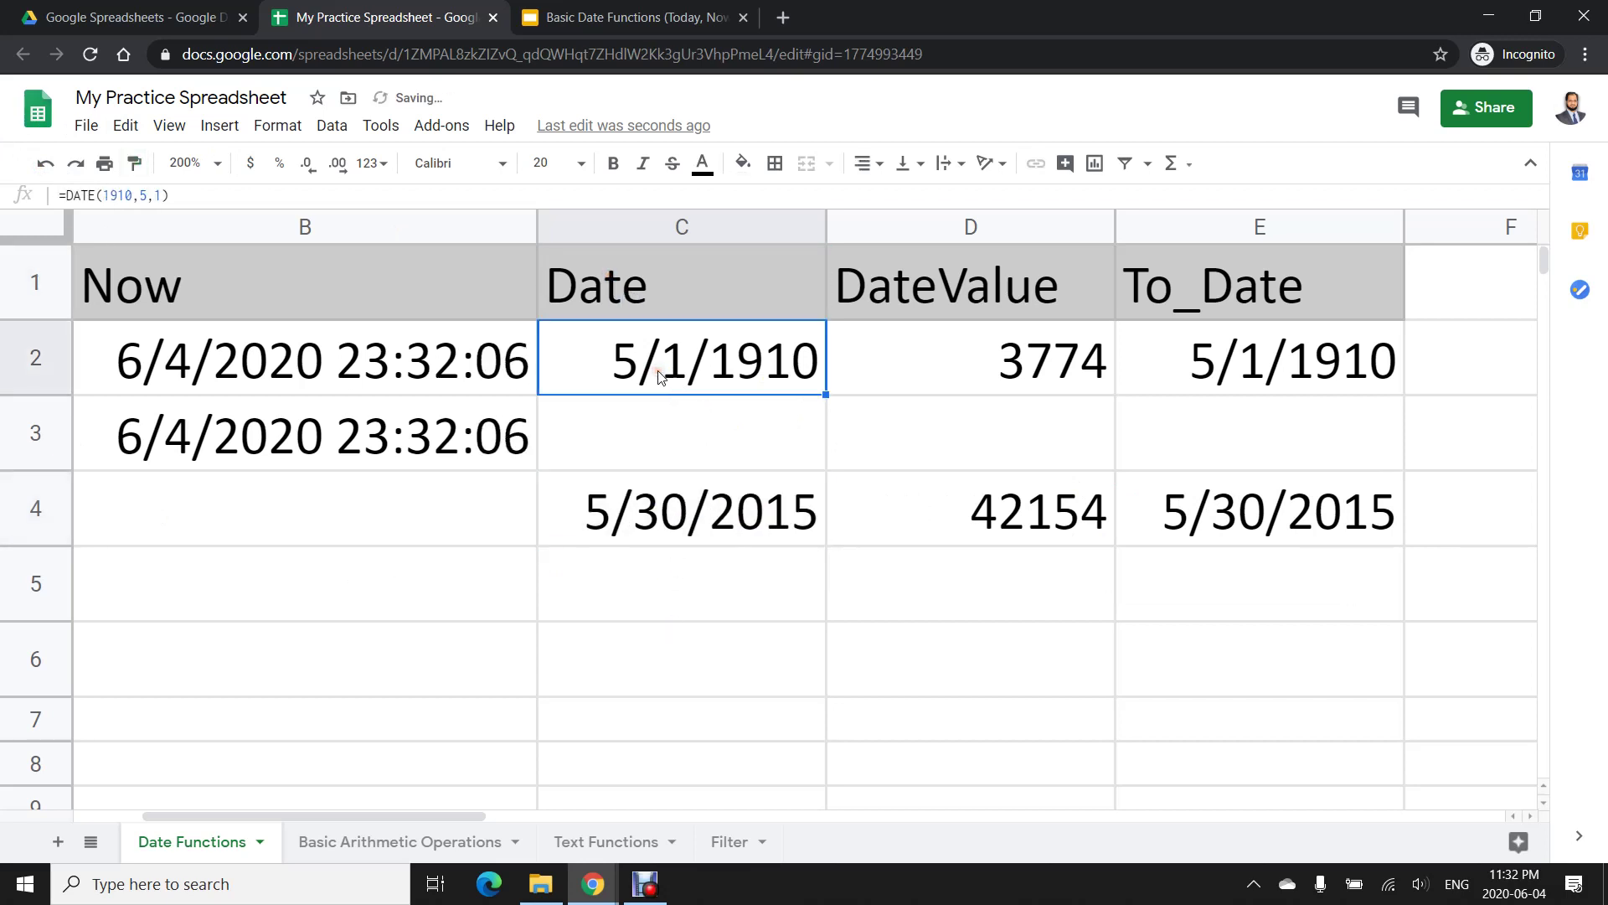
{"action": "left_click", "coordinate": [379, 165]}
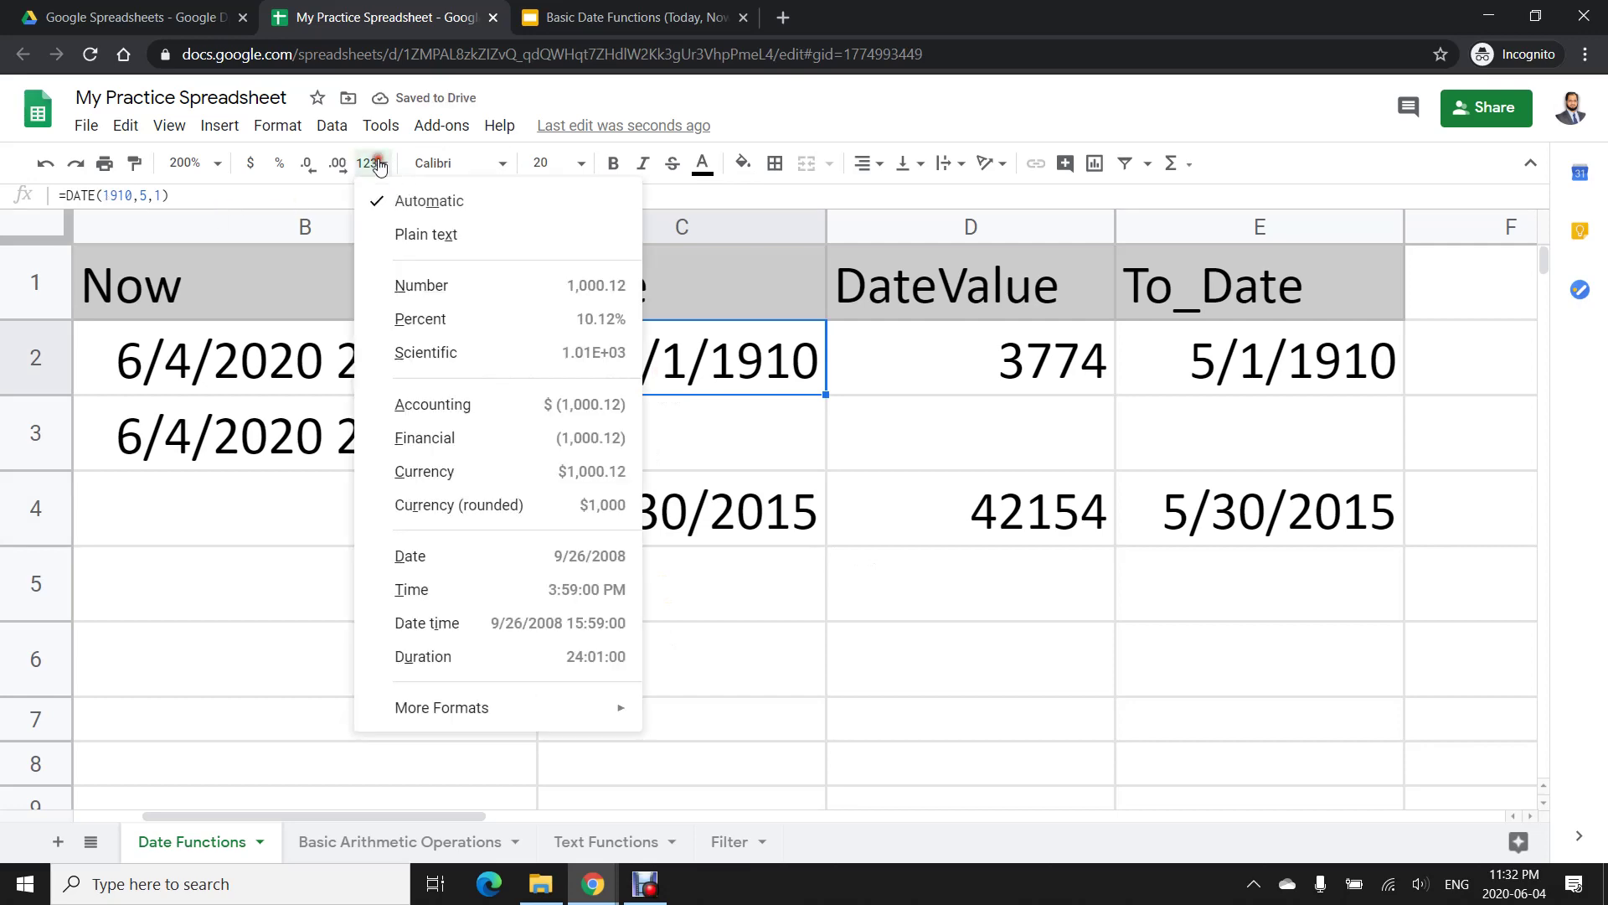
{"action": "left_click", "coordinate": [478, 289]}
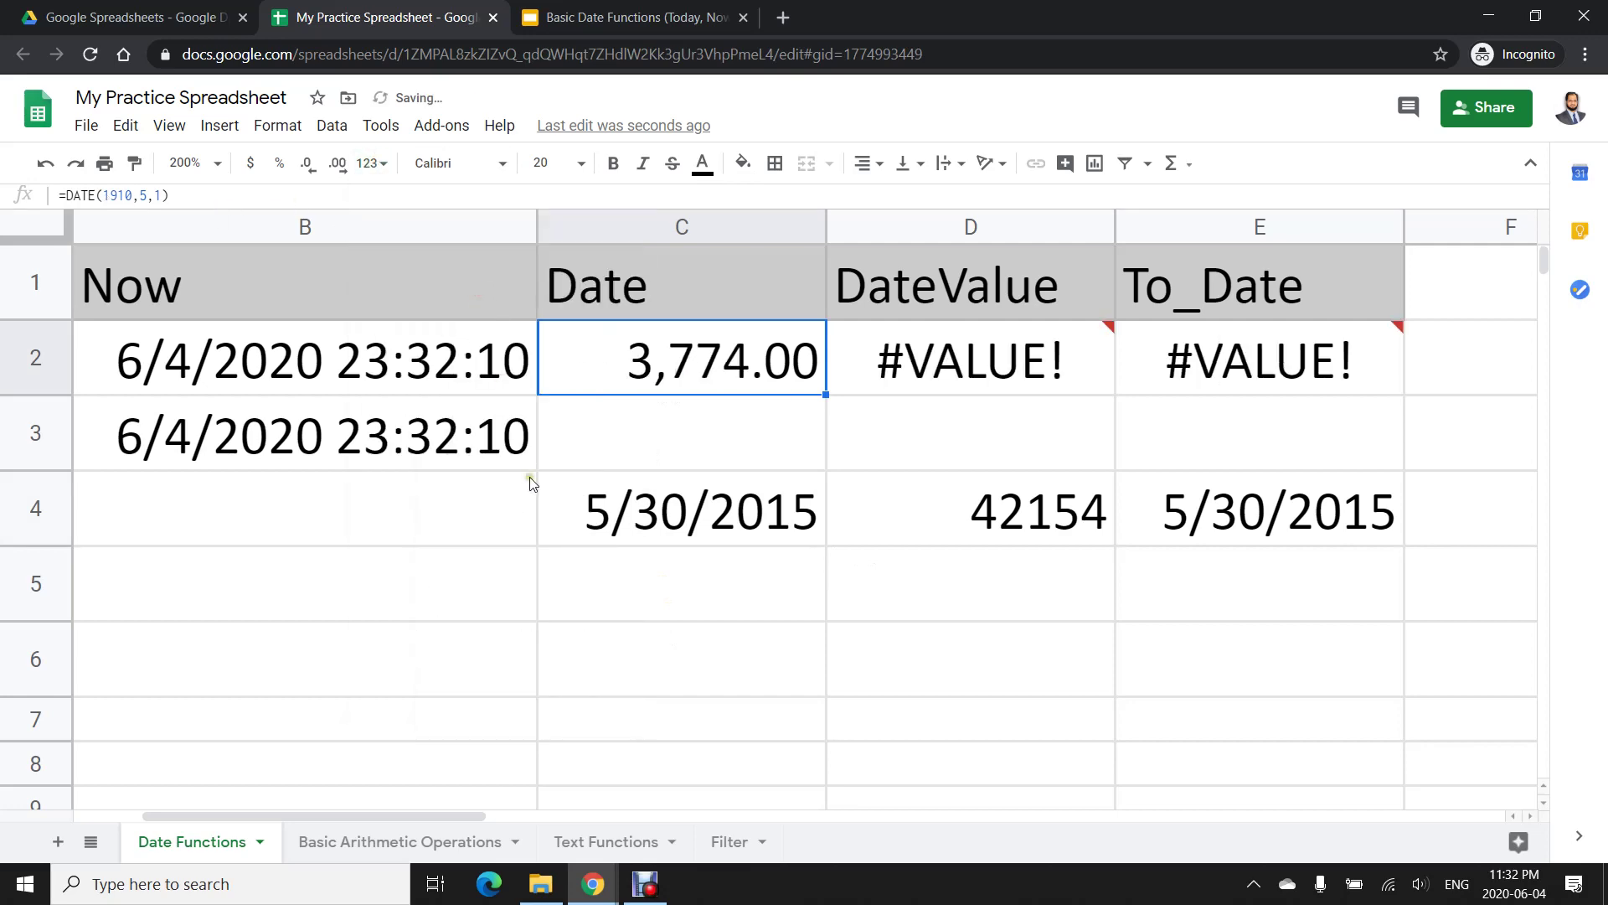
{"action": "left_click", "coordinate": [371, 163]}
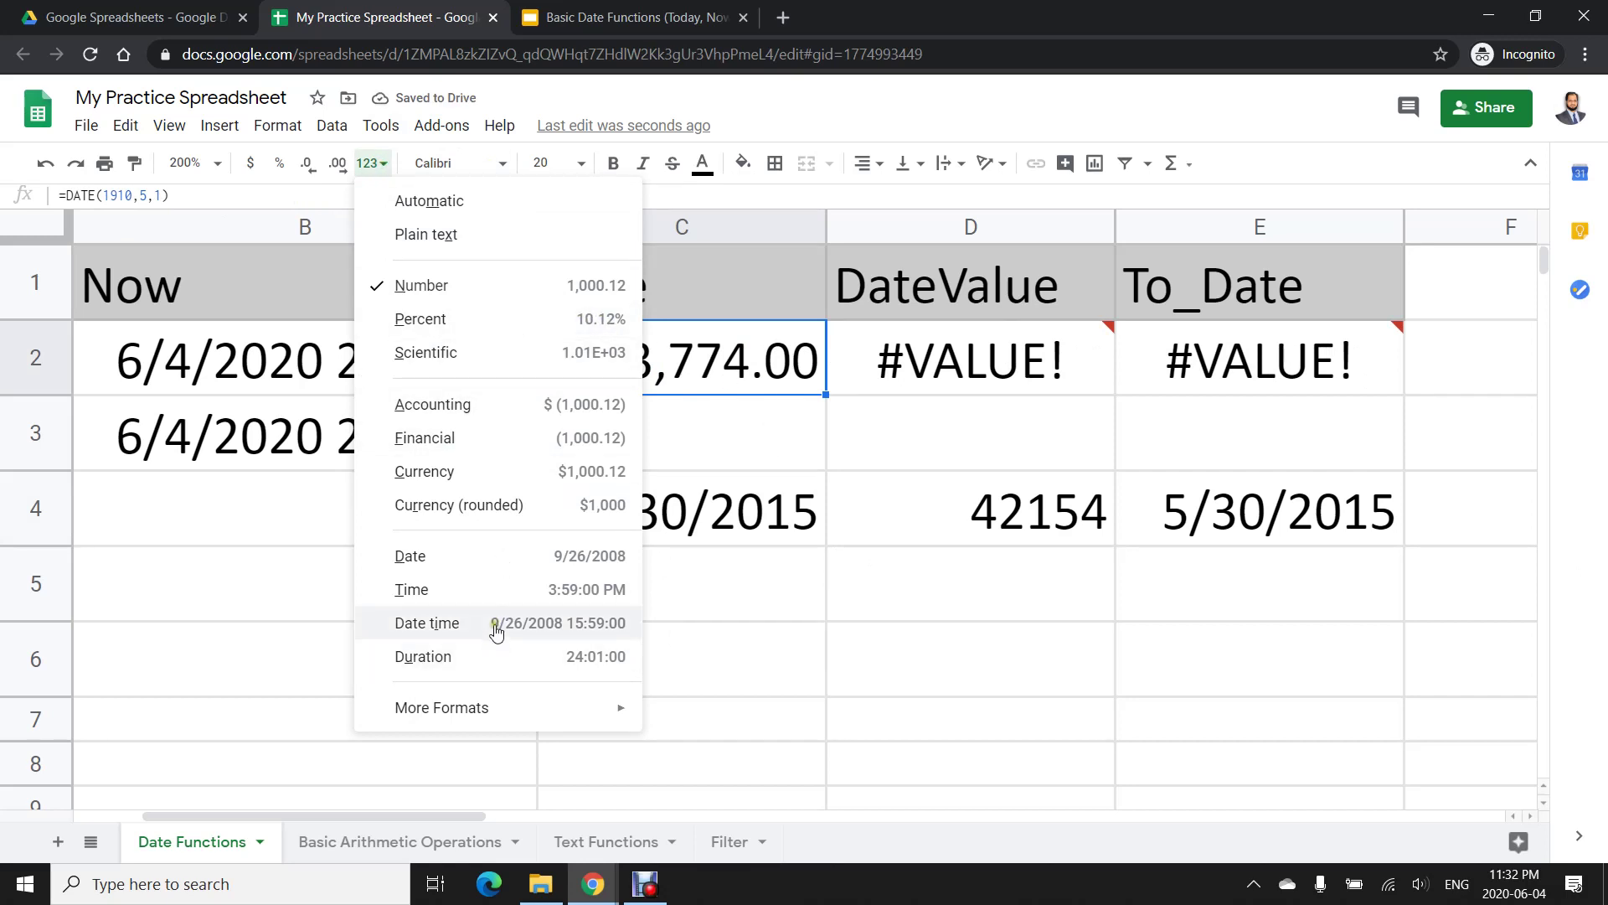
{"action": "left_click", "coordinate": [477, 558]}
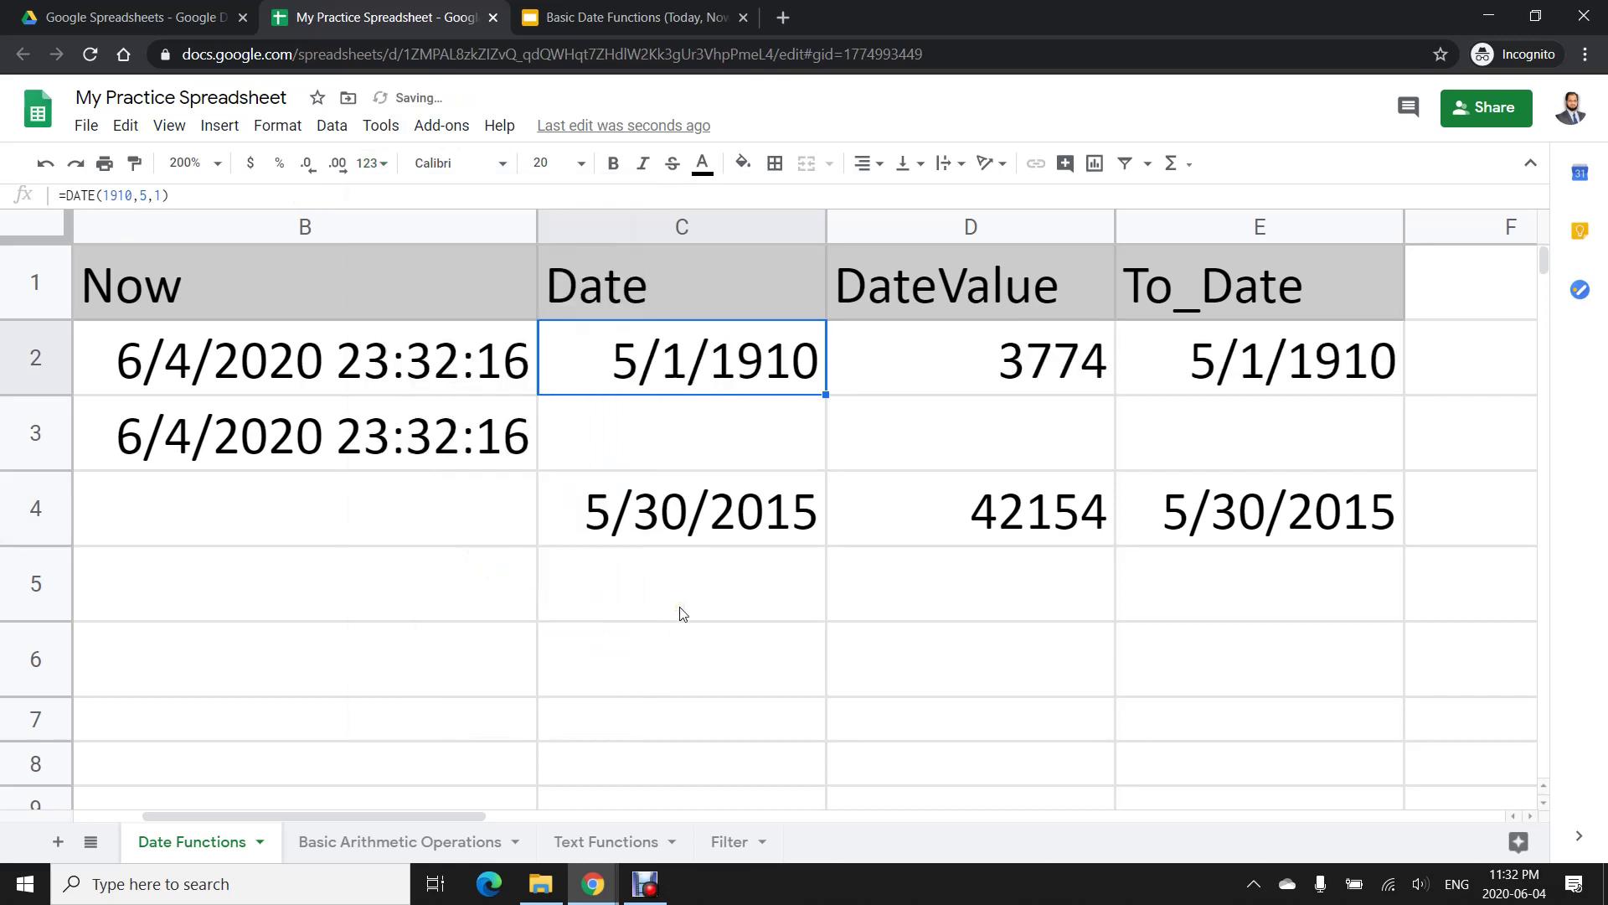
Apply the Date format to the DATEVALUE results in cells D2 and D4
{"action": "left_click", "coordinate": [1081, 375]}
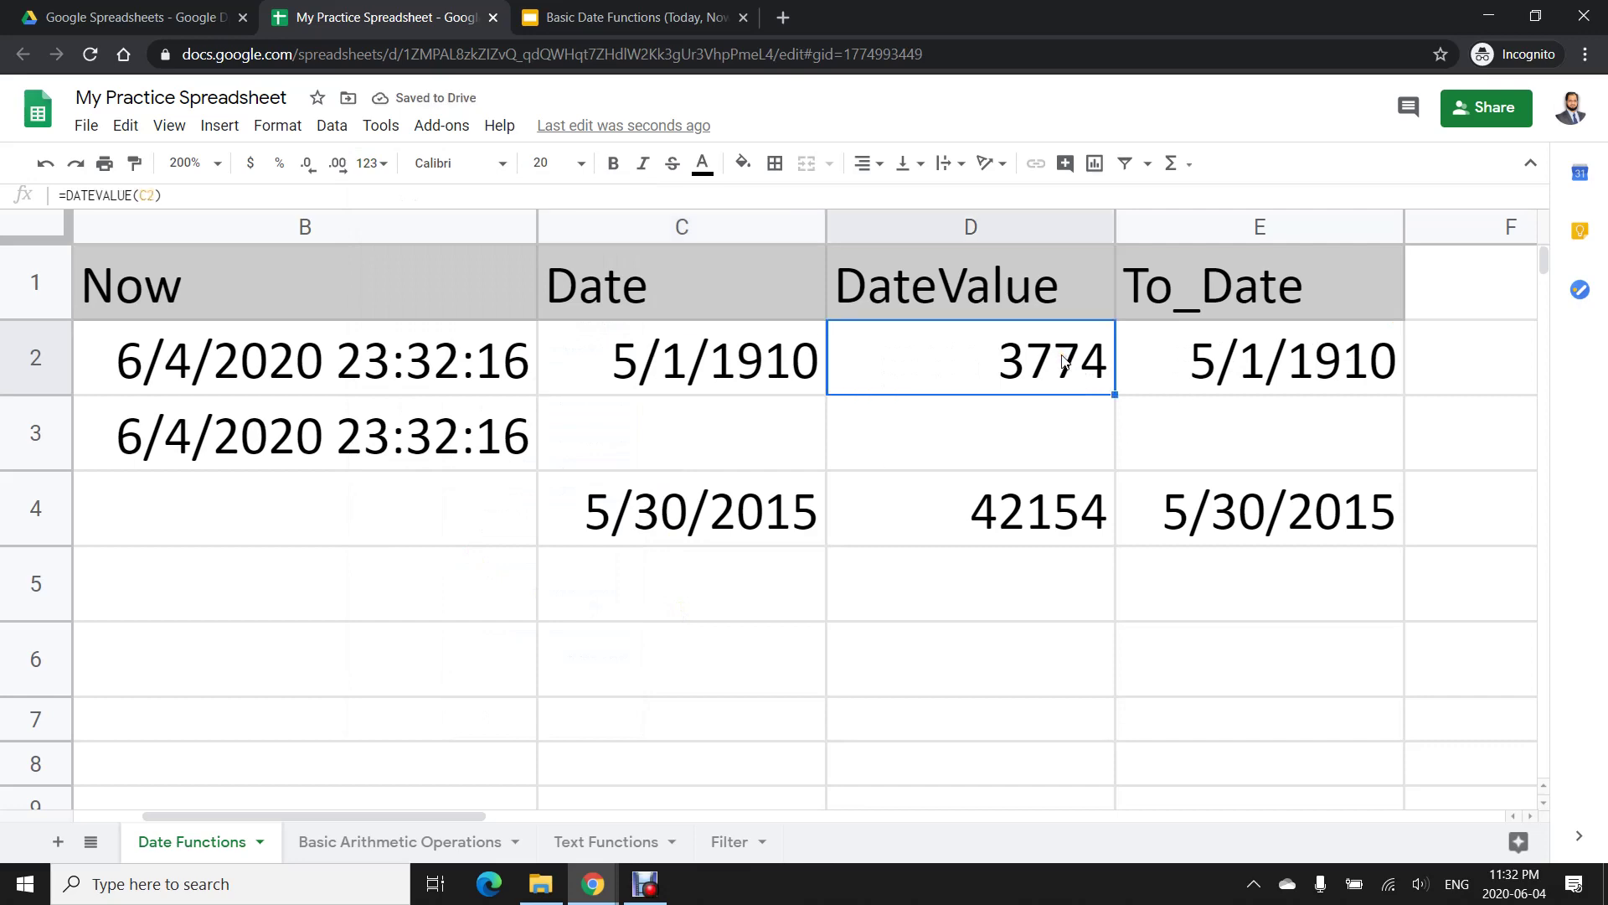
{"action": "left_click", "coordinate": [370, 164]}
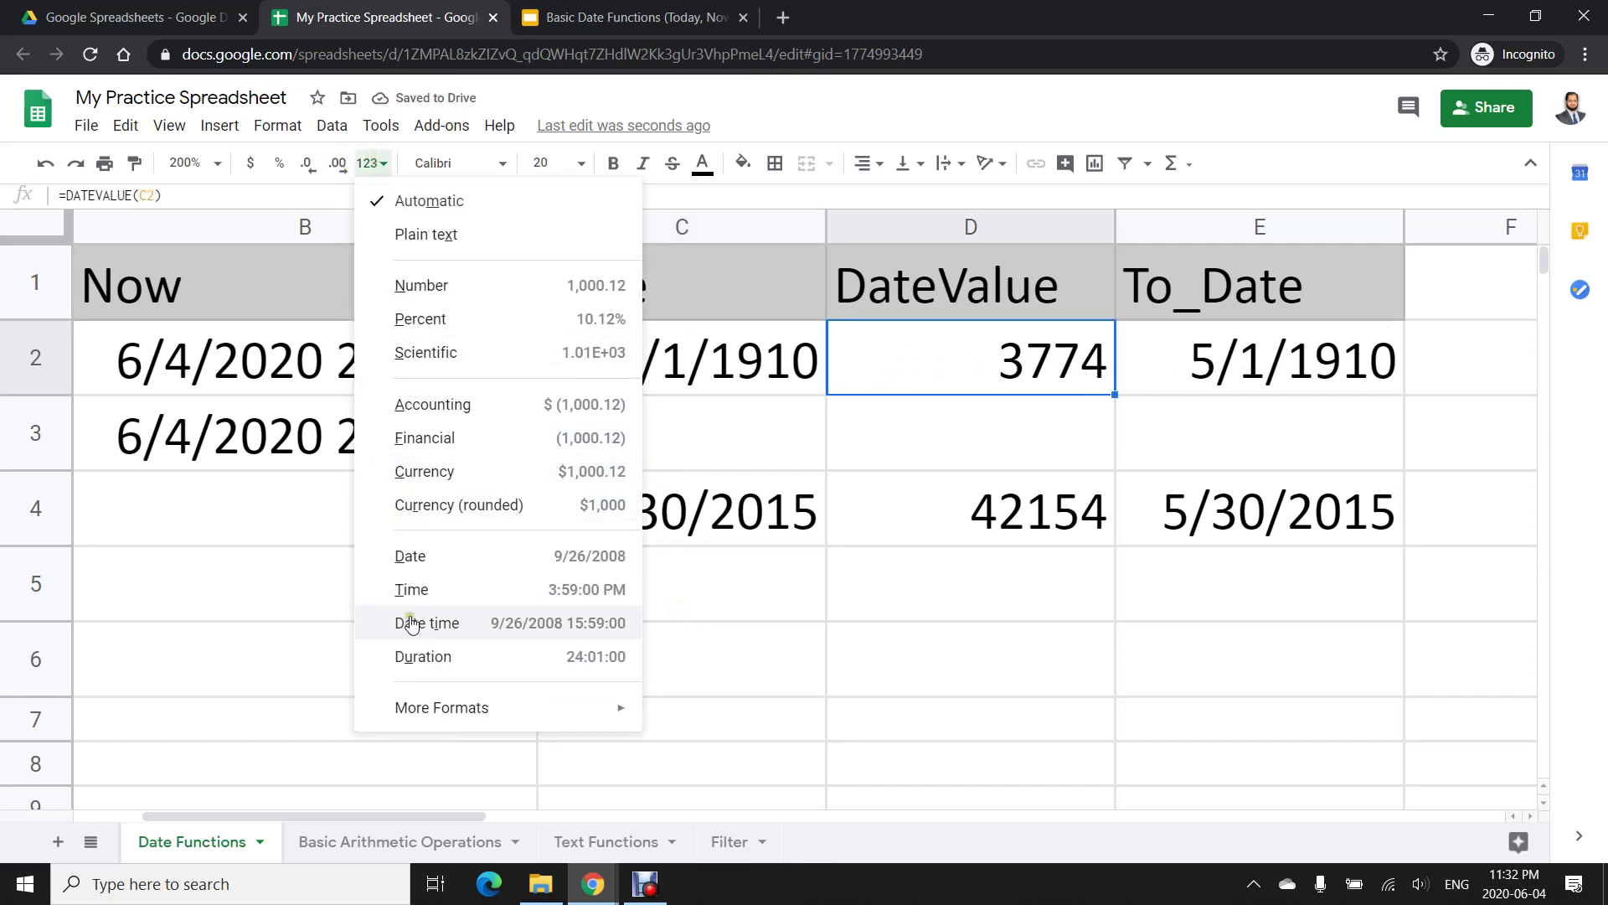
{"action": "left_click", "coordinate": [455, 560]}
{"action": "left_click", "coordinate": [965, 517]}
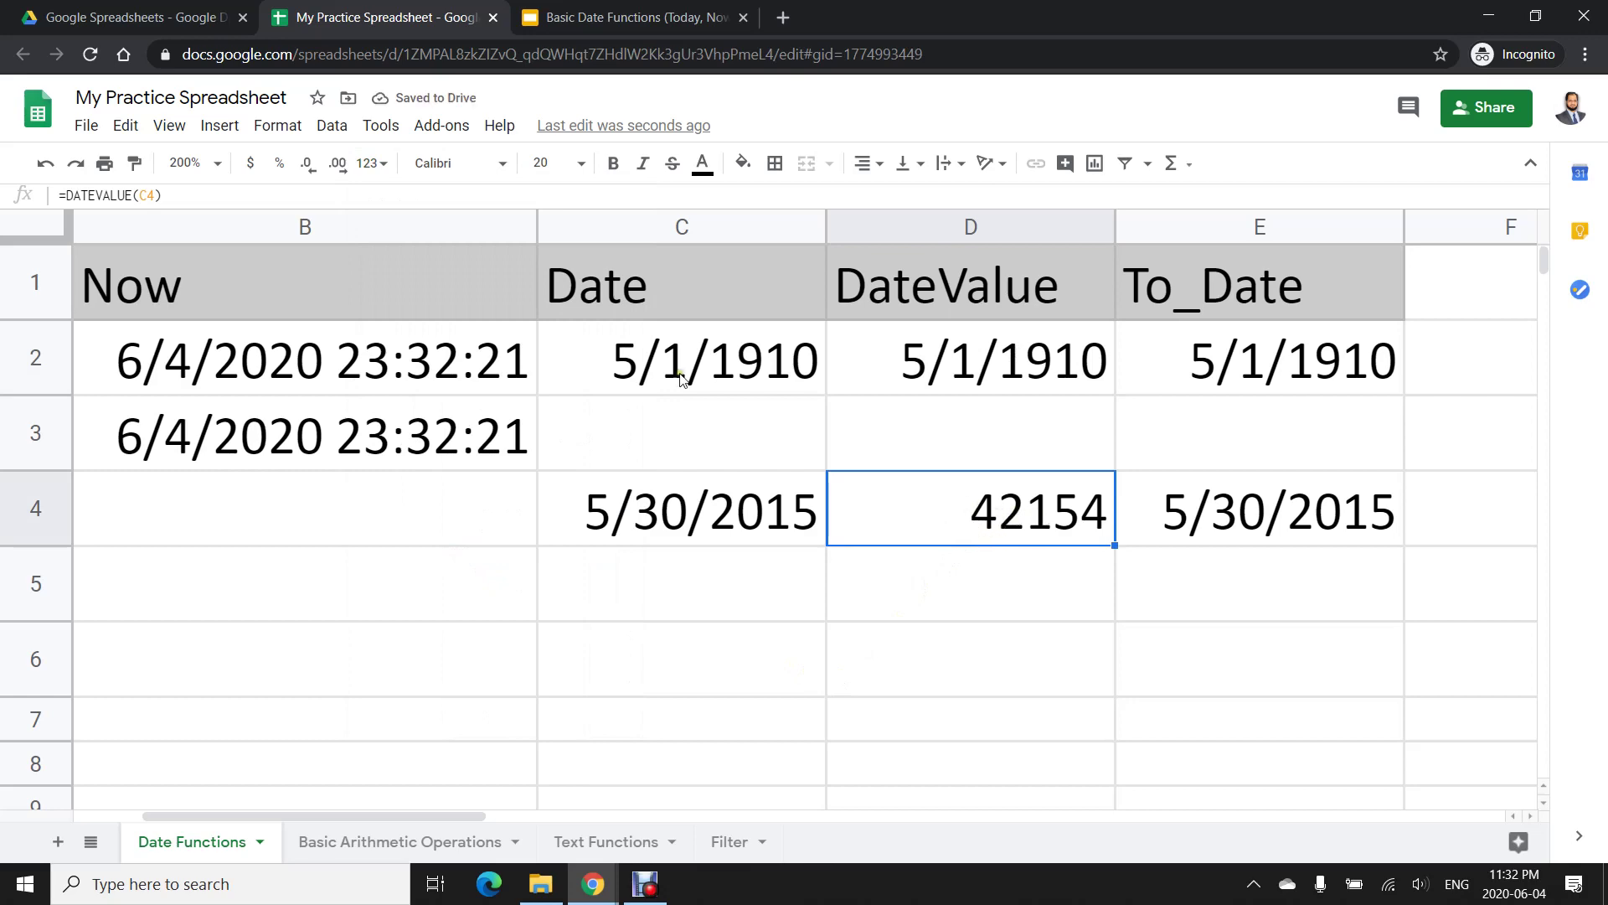
{"action": "left_click", "coordinate": [371, 163]}
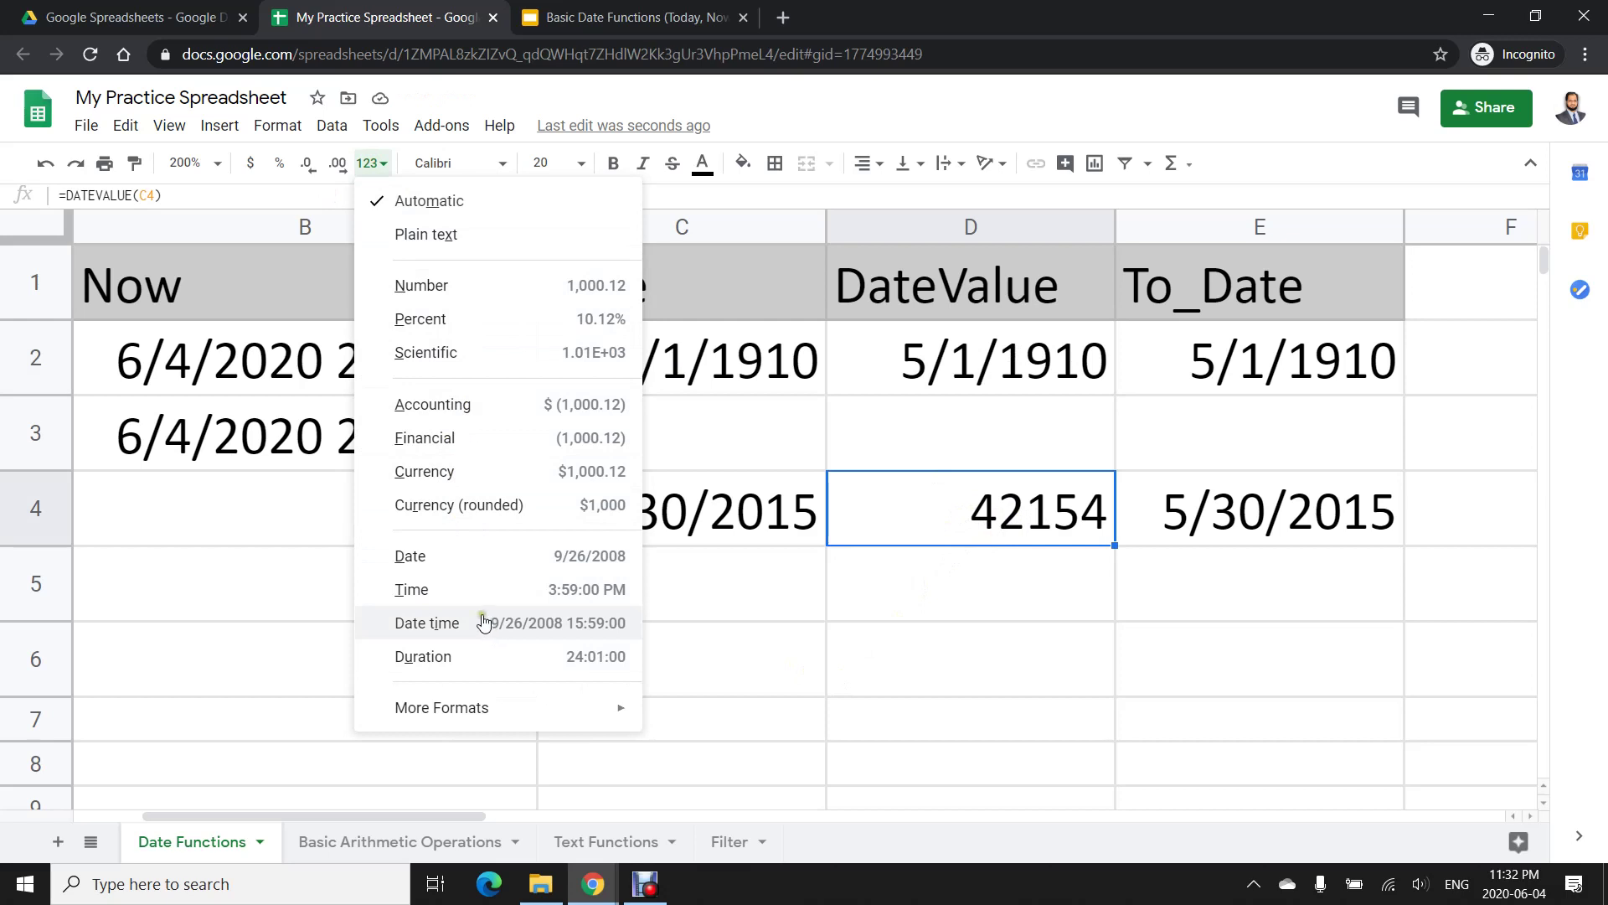
{"action": "left_click", "coordinate": [460, 555]}
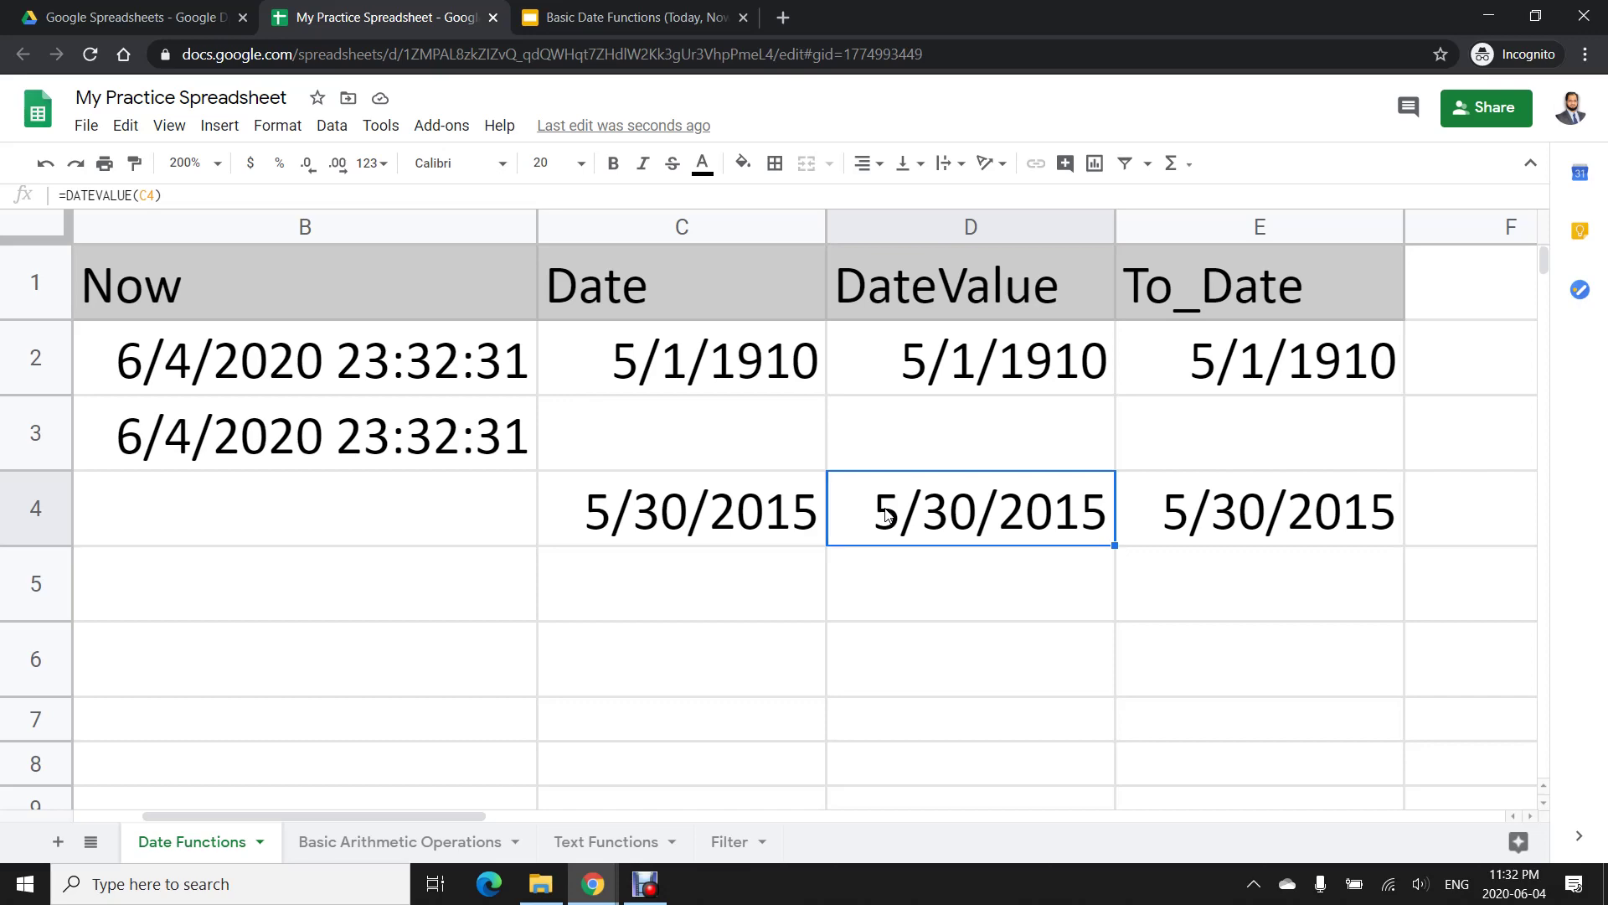
Go back to cell A4 in the Today column
{"action": "key", "text": "Left"}
{"action": "key", "text": "Left"}
{"action": "key", "text": "Left"}
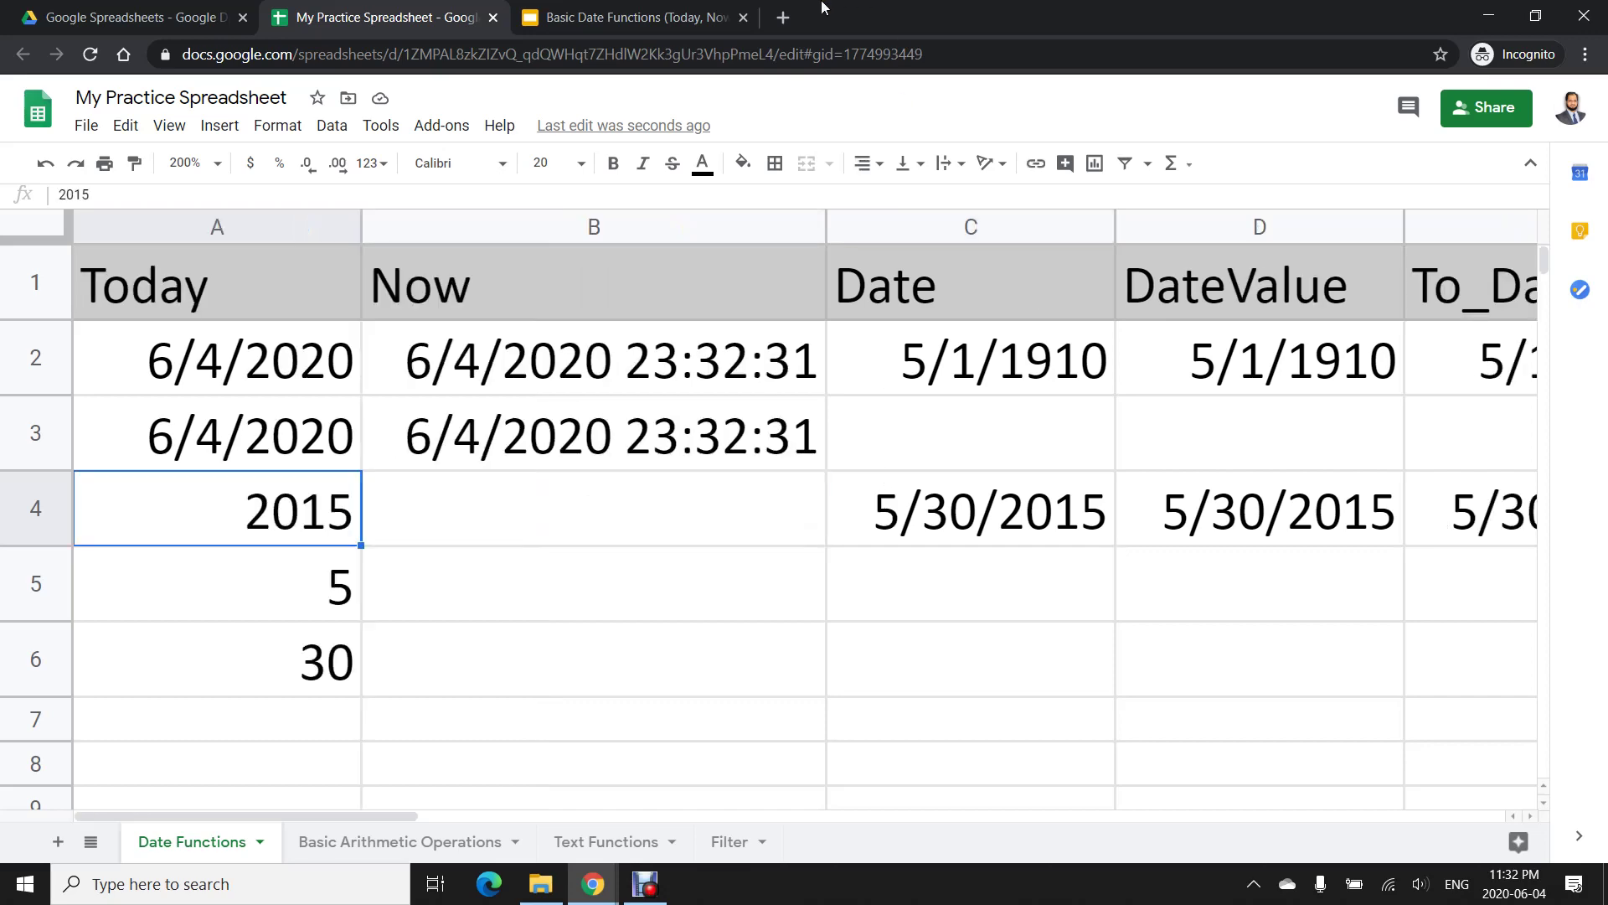
Switch to the Basic Date Functions presentation in Google Slides and present it through to the Feedback and Comments slide
{"action": "left_click", "coordinate": [697, 12]}
{"action": "left_click", "coordinate": [1358, 122]}
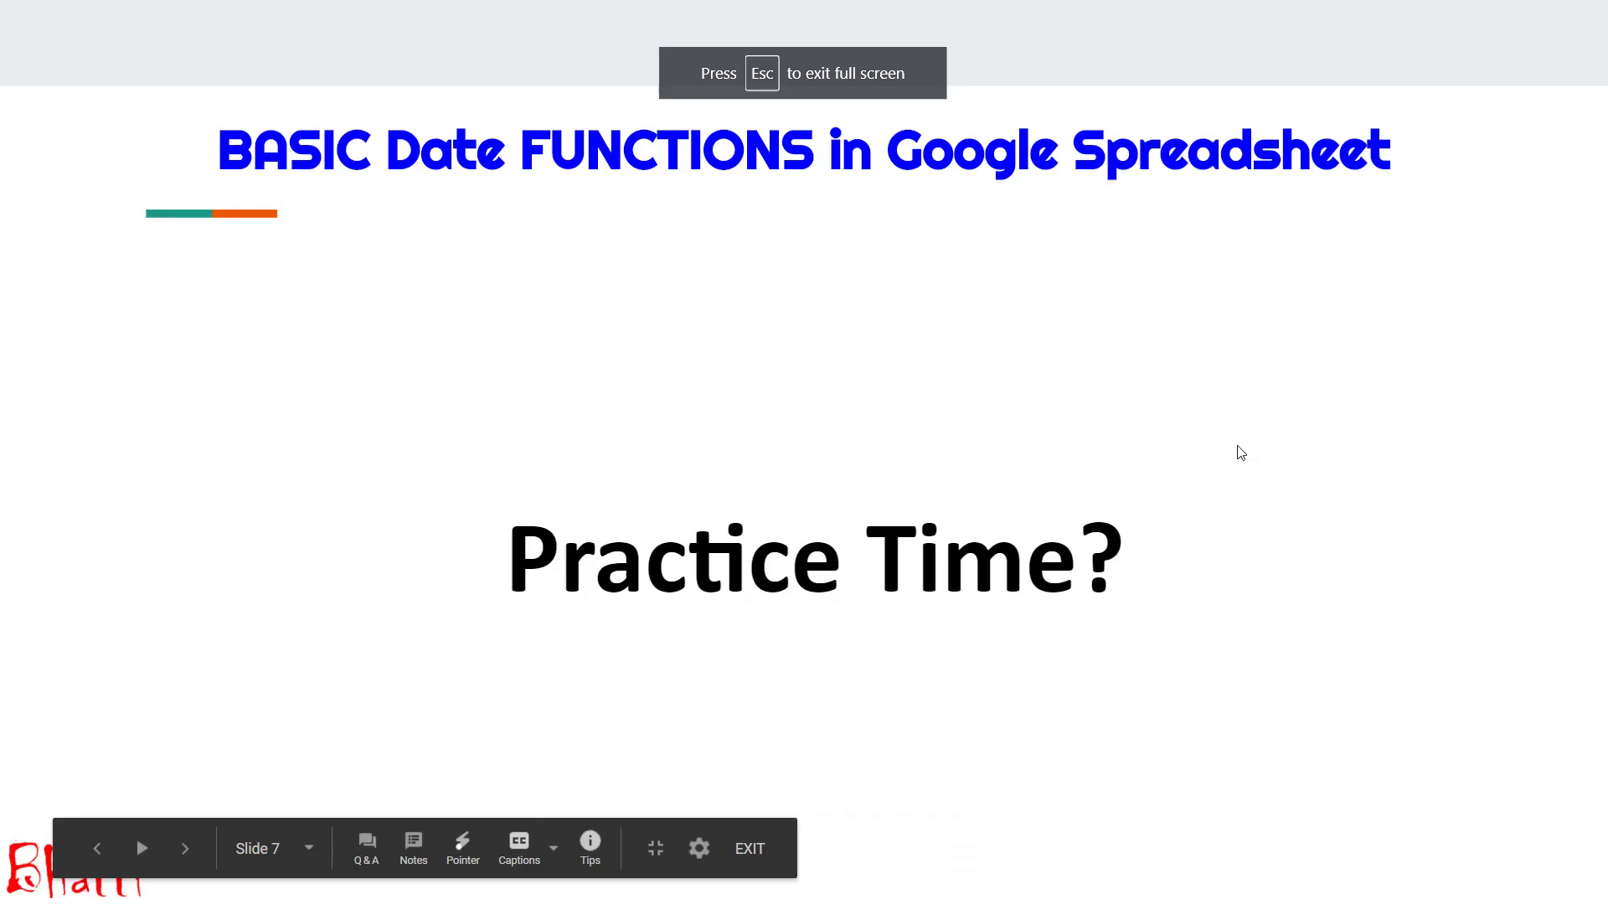
{"action": "left_click", "coordinate": [1238, 445]}
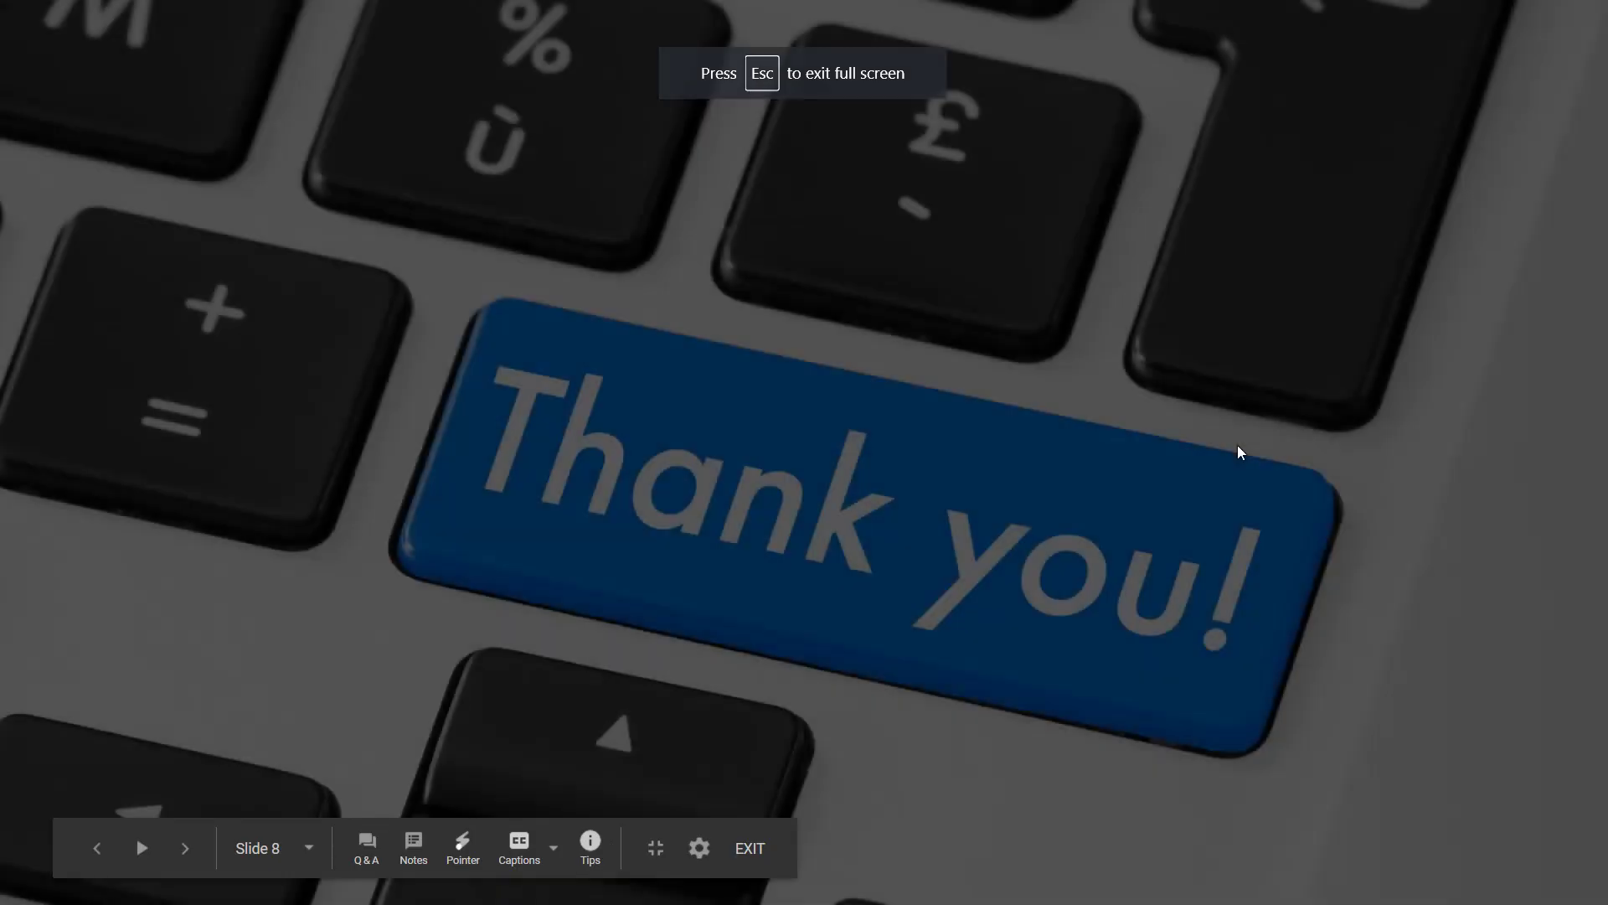
{"action": "left_click", "coordinate": [1238, 445]}
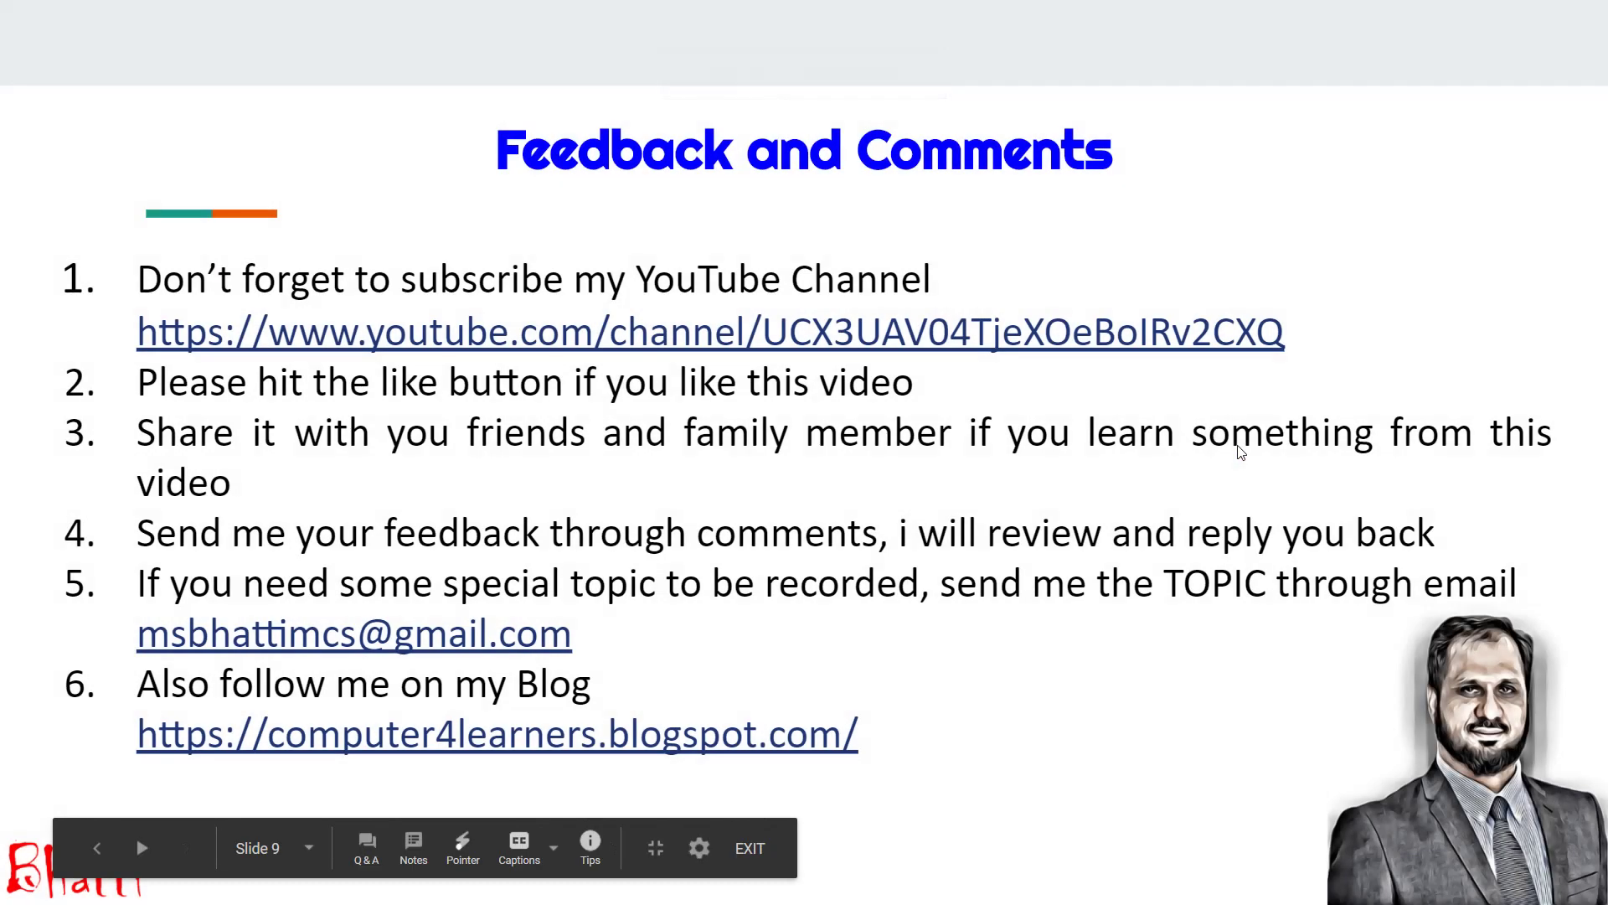